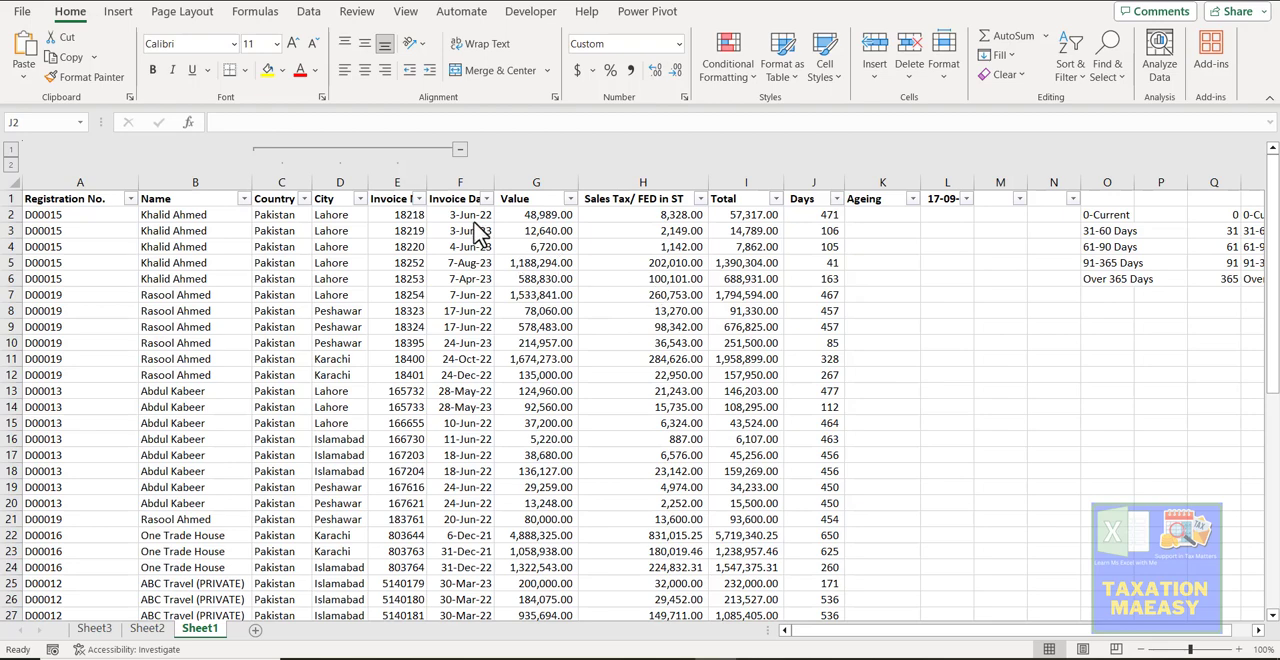
- Clear the existing formulas from the Days column, cells J2:J51
click(470, 219)
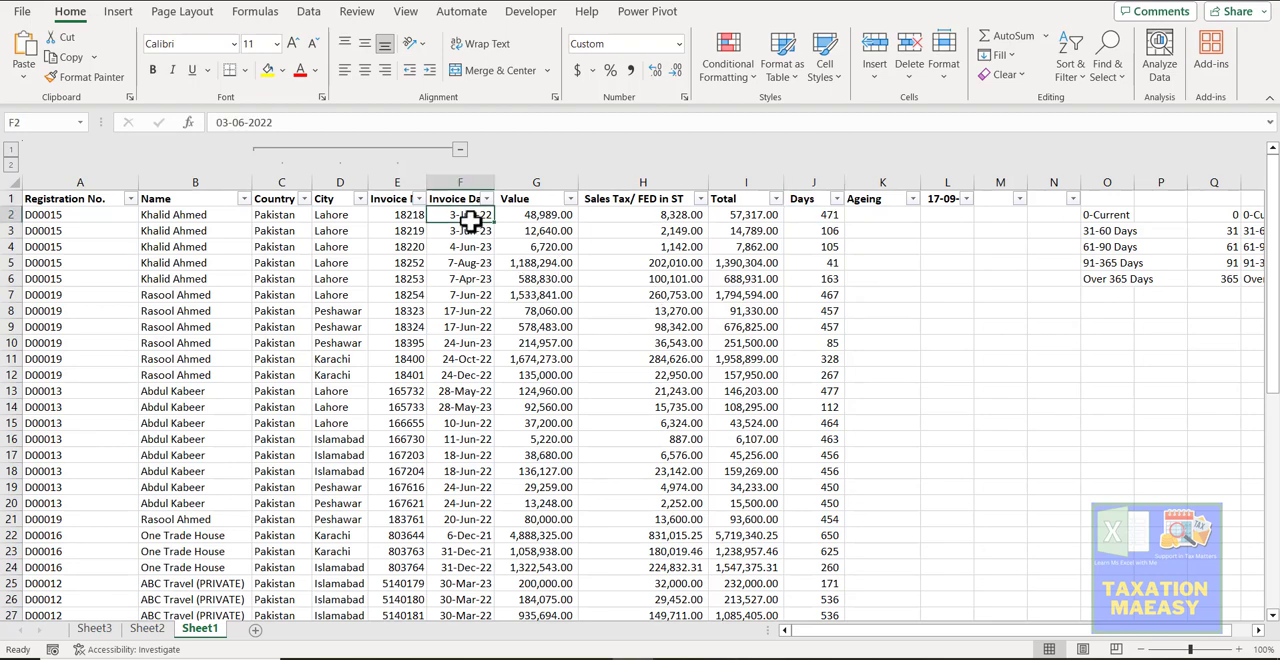
click(828, 204)
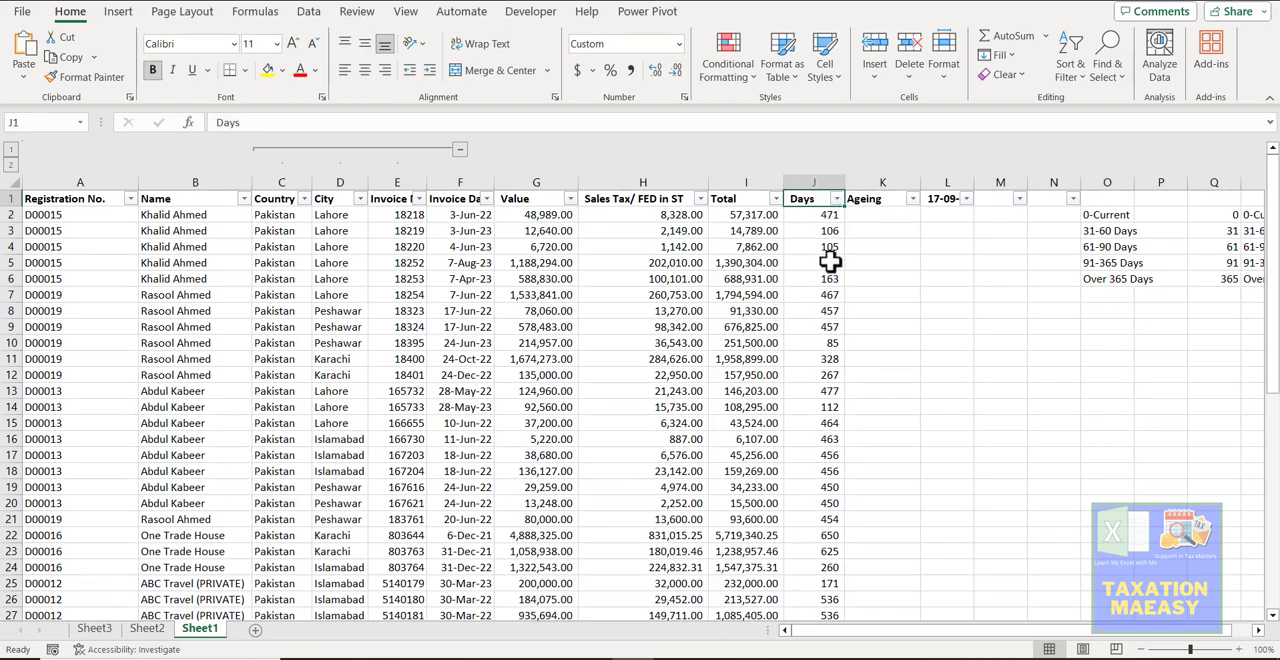
key(Down)
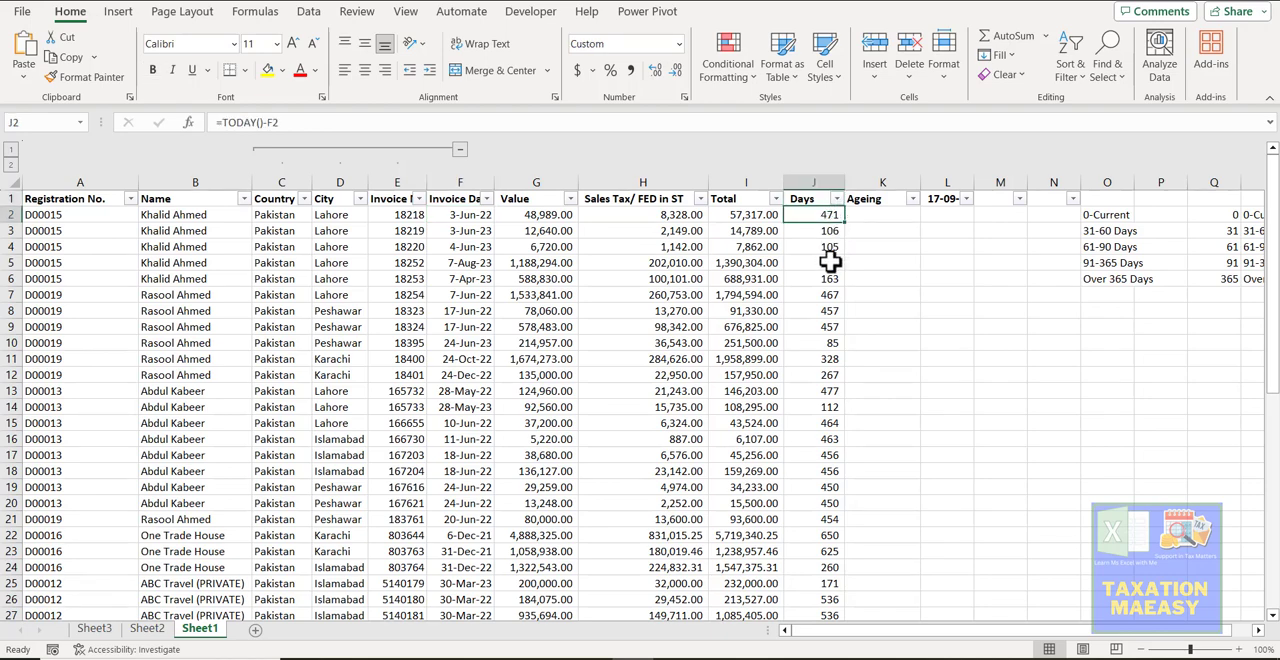
key(ctrl+shift+Down)
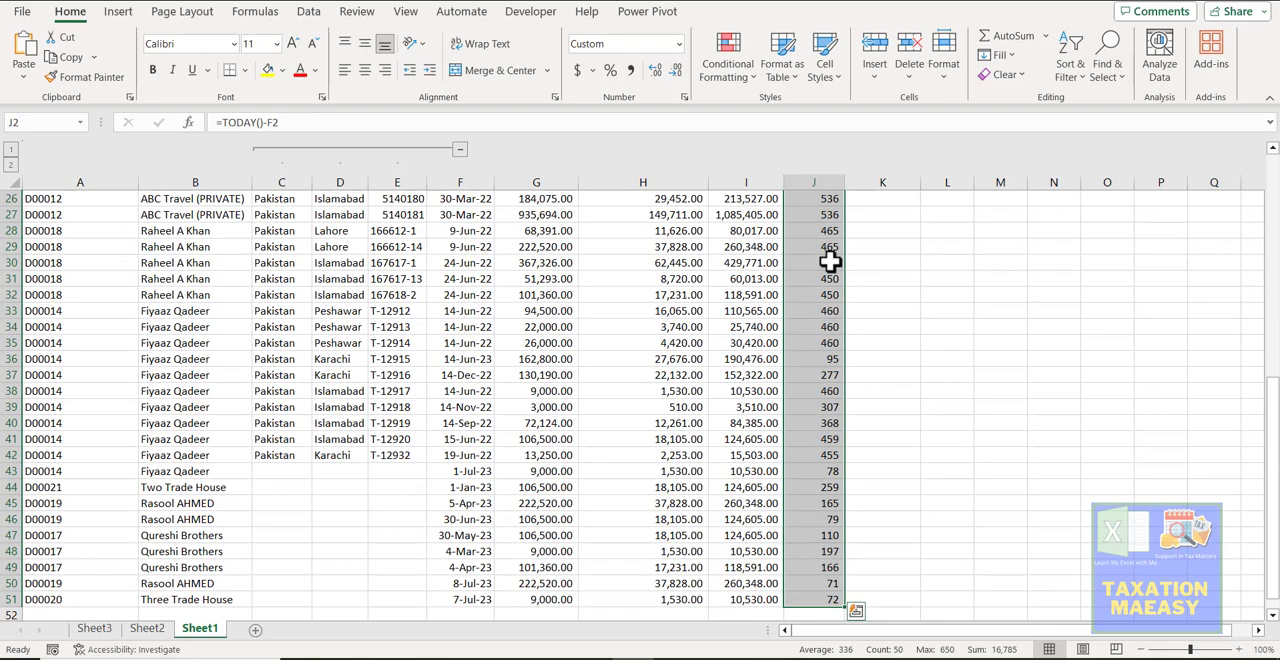
key(Delete)
- Enter the formula =TODAY()-F2 in cell J2 to calculate the days elapsed since the first invoice date
key(Up)
key(Down)
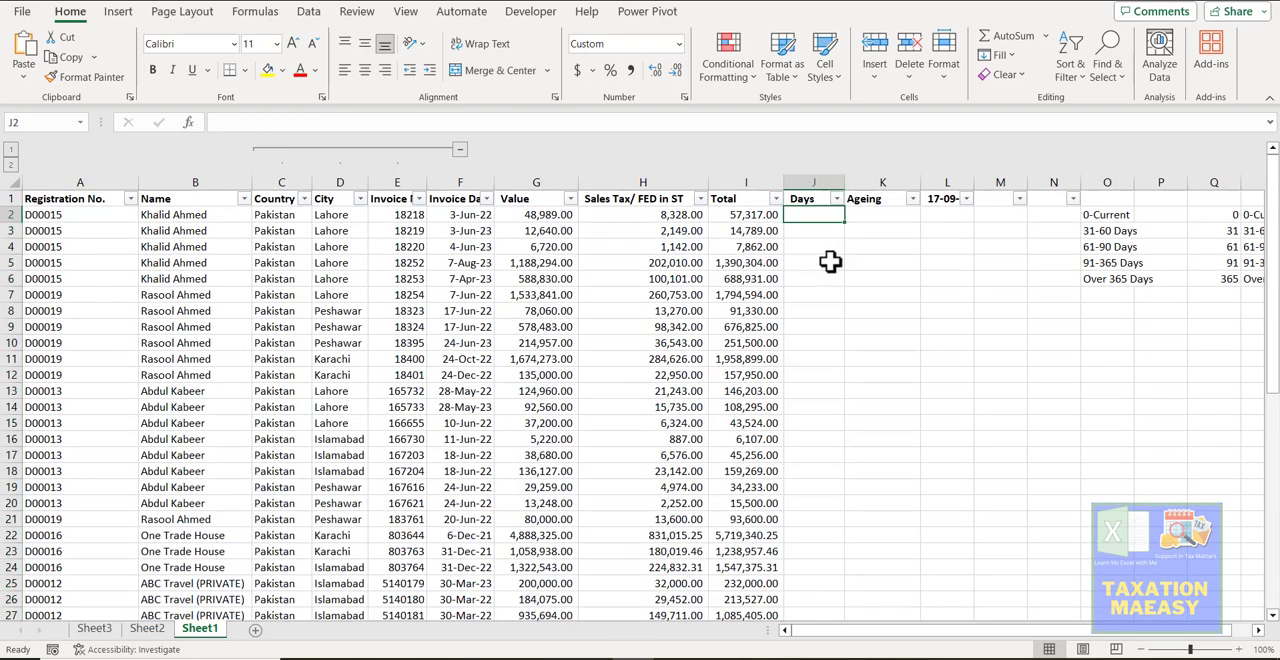
text(=)
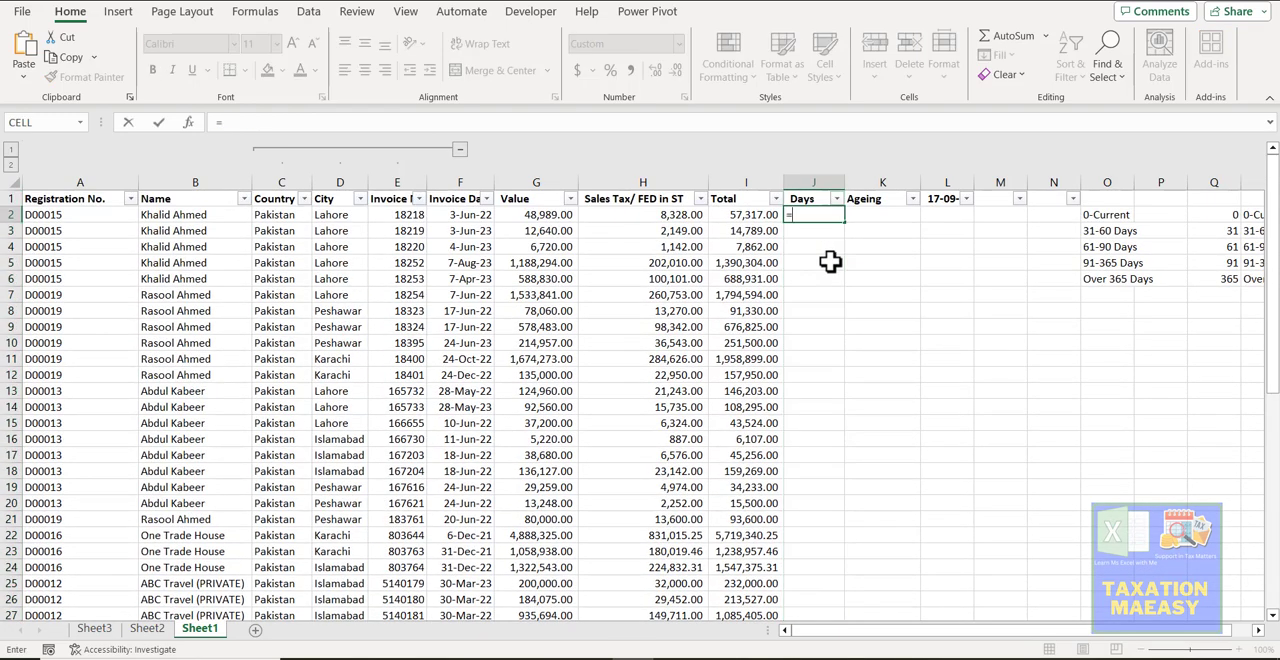
text(today)
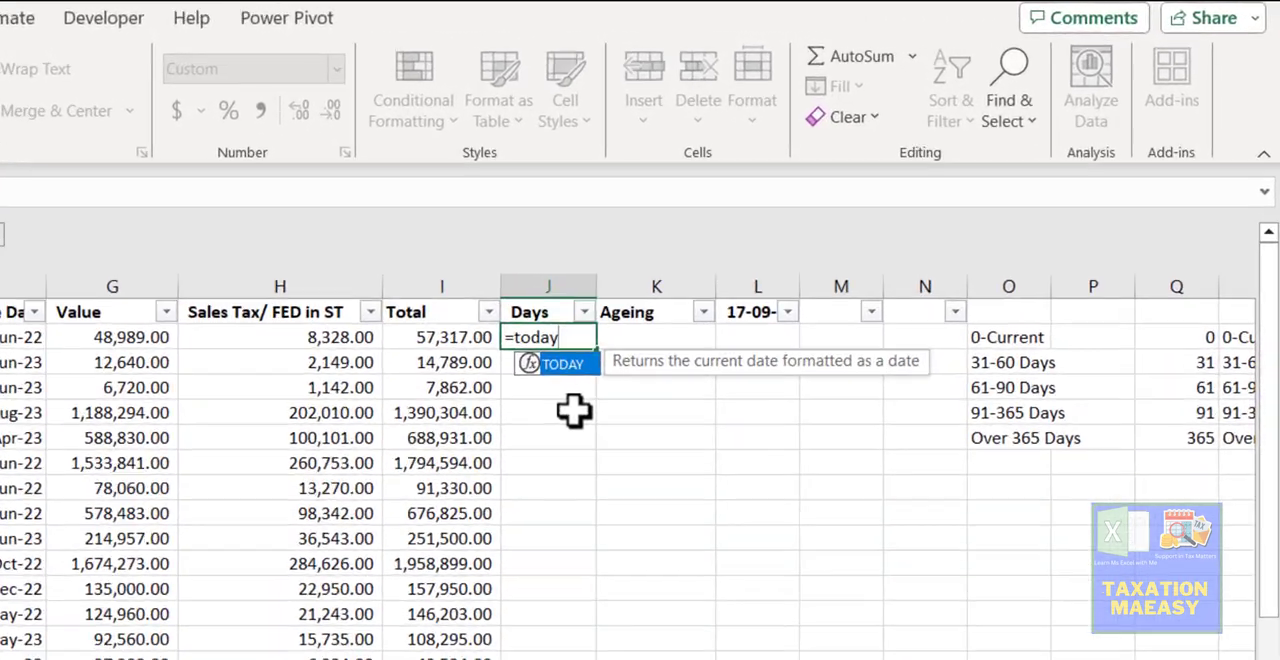
key(Tab)
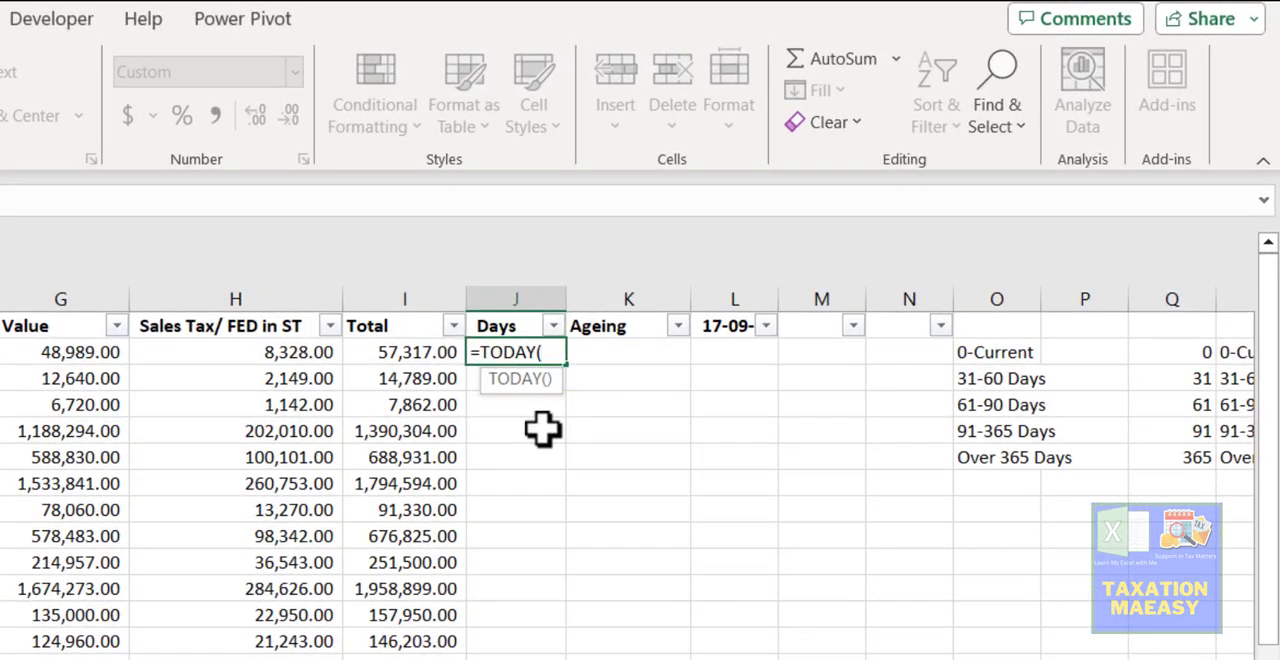
text())
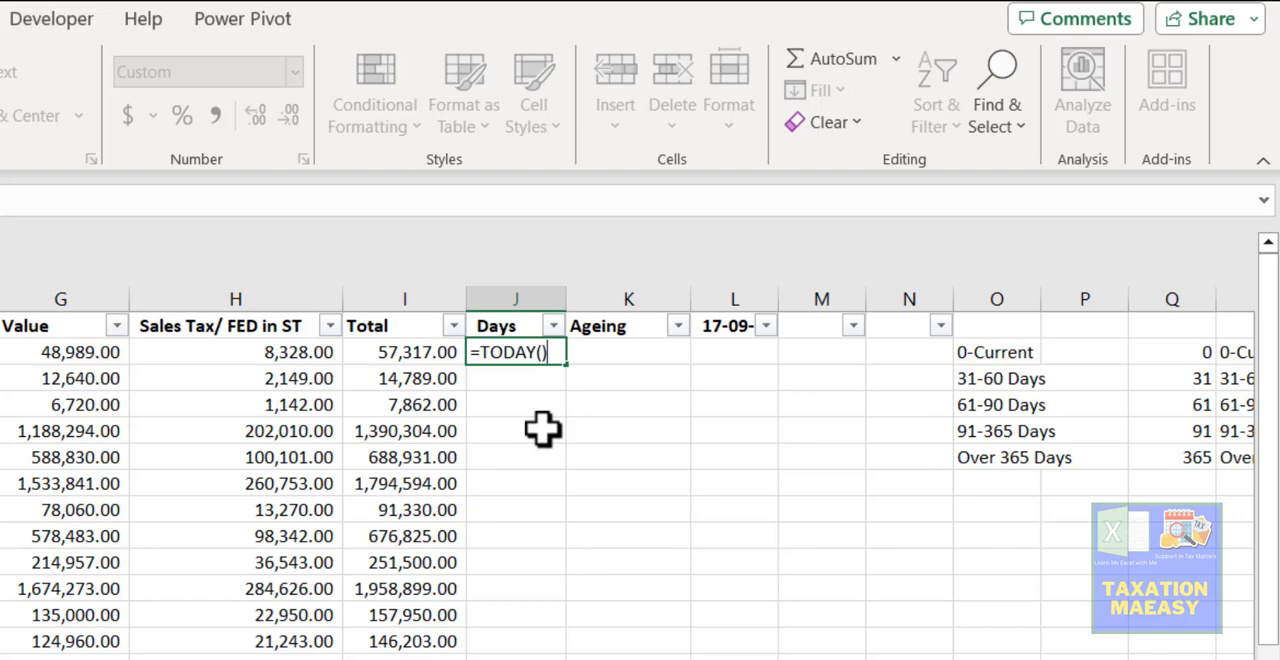
text(-)
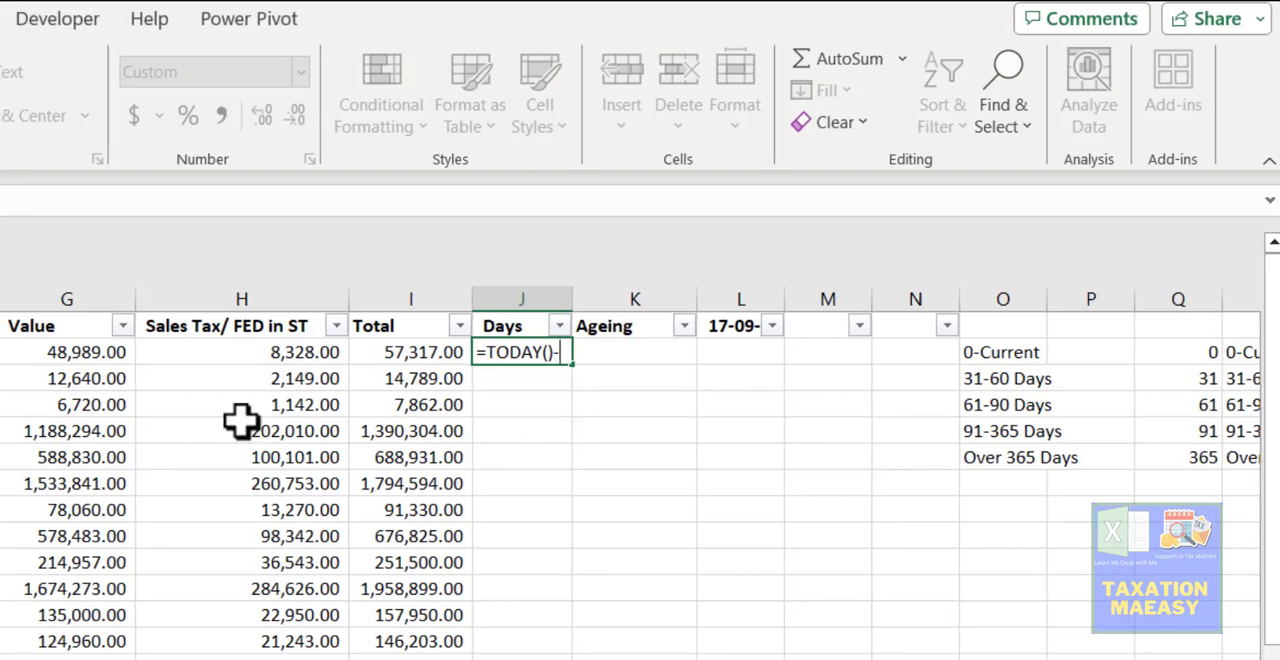
click(78, 351)
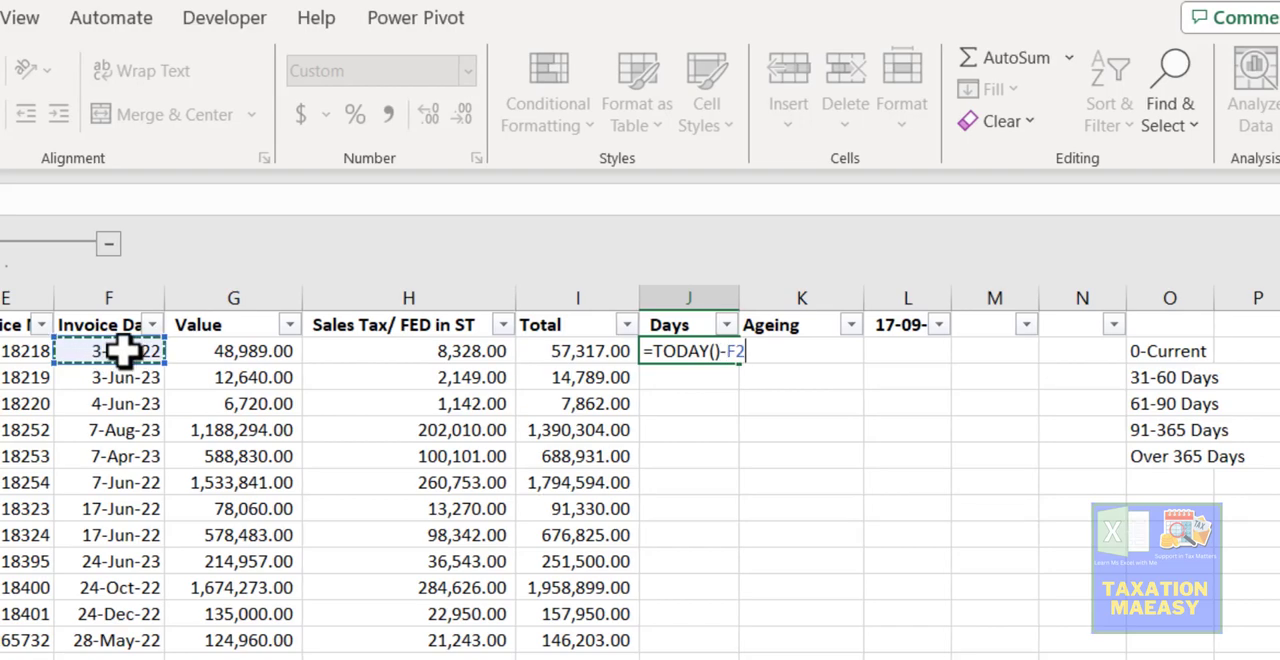
key(Escape)
key(Return)
key(Up)
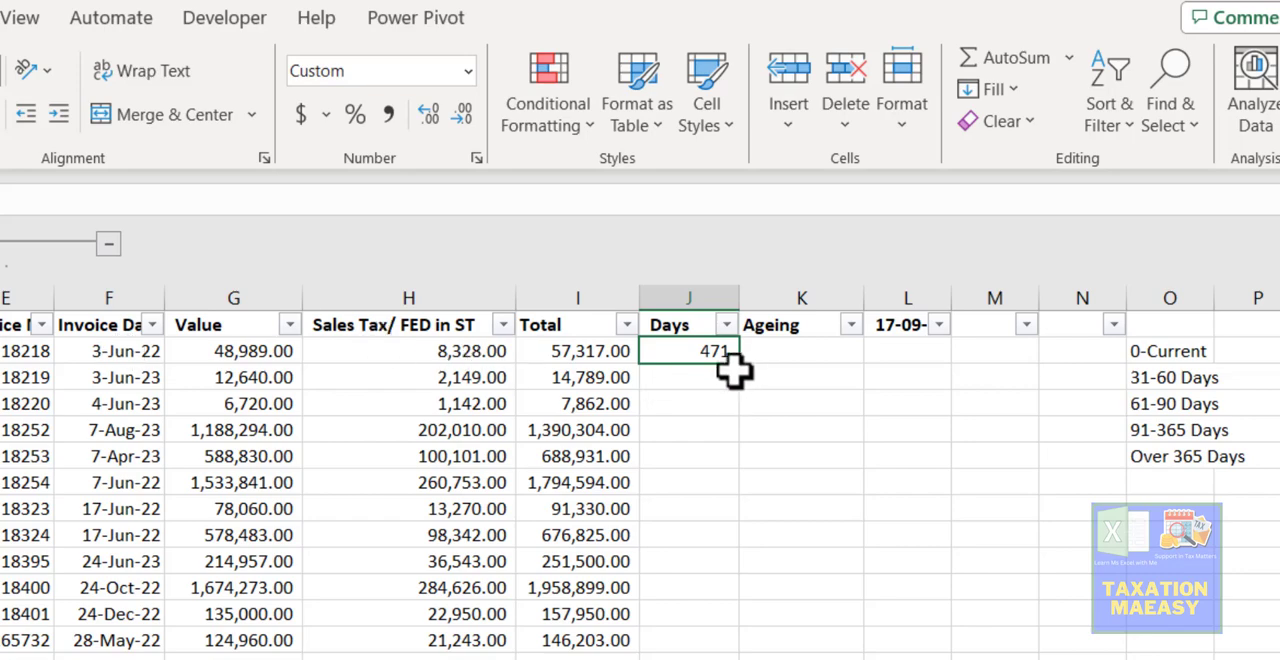
- Copy the J2 days formula down the Days column for all remaining invoice rows
click(113, 350)
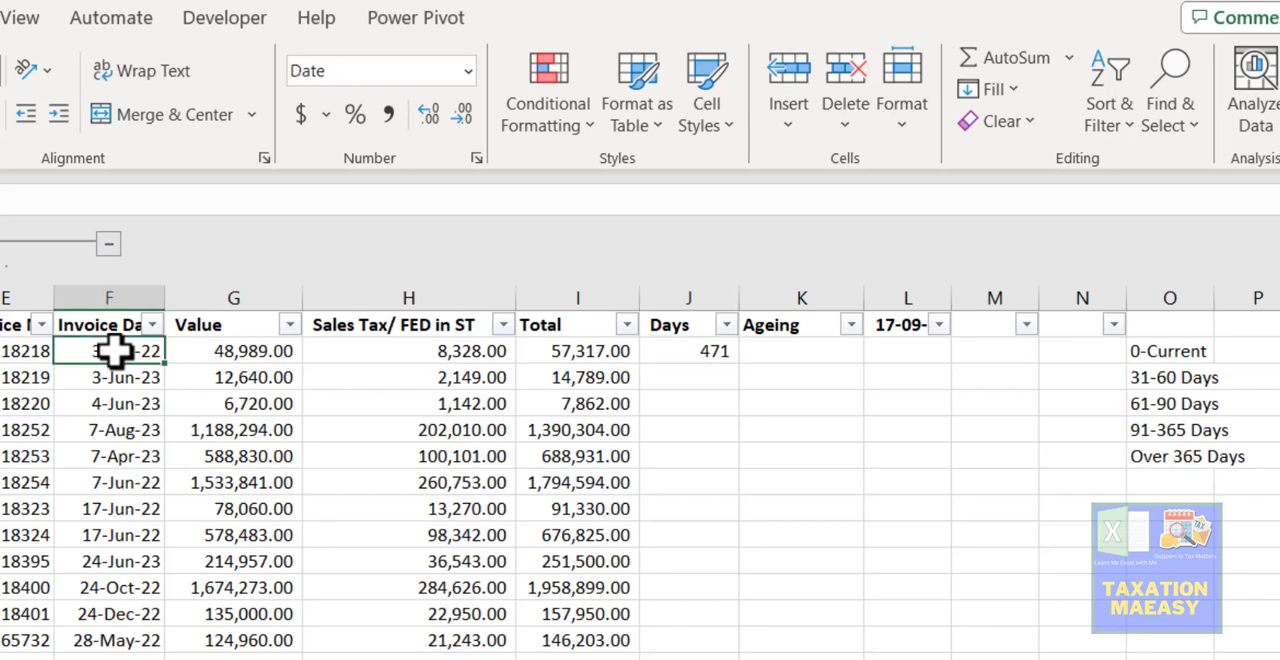
click(695, 352)
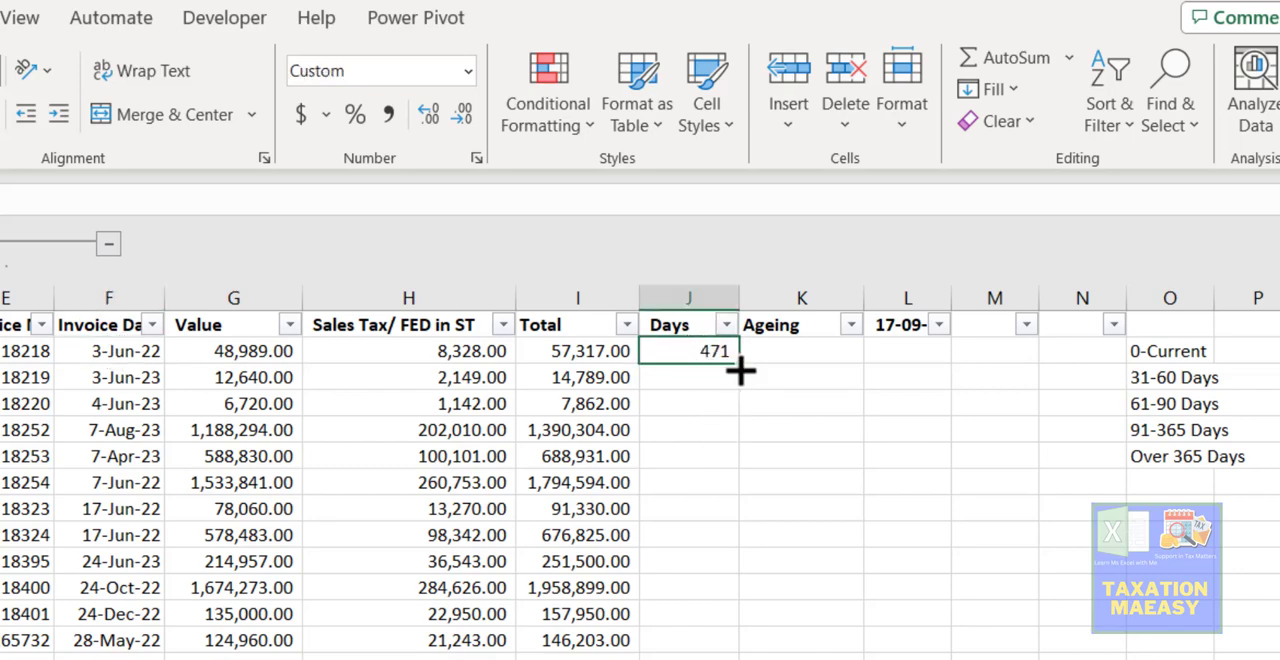
double_click(741, 370)
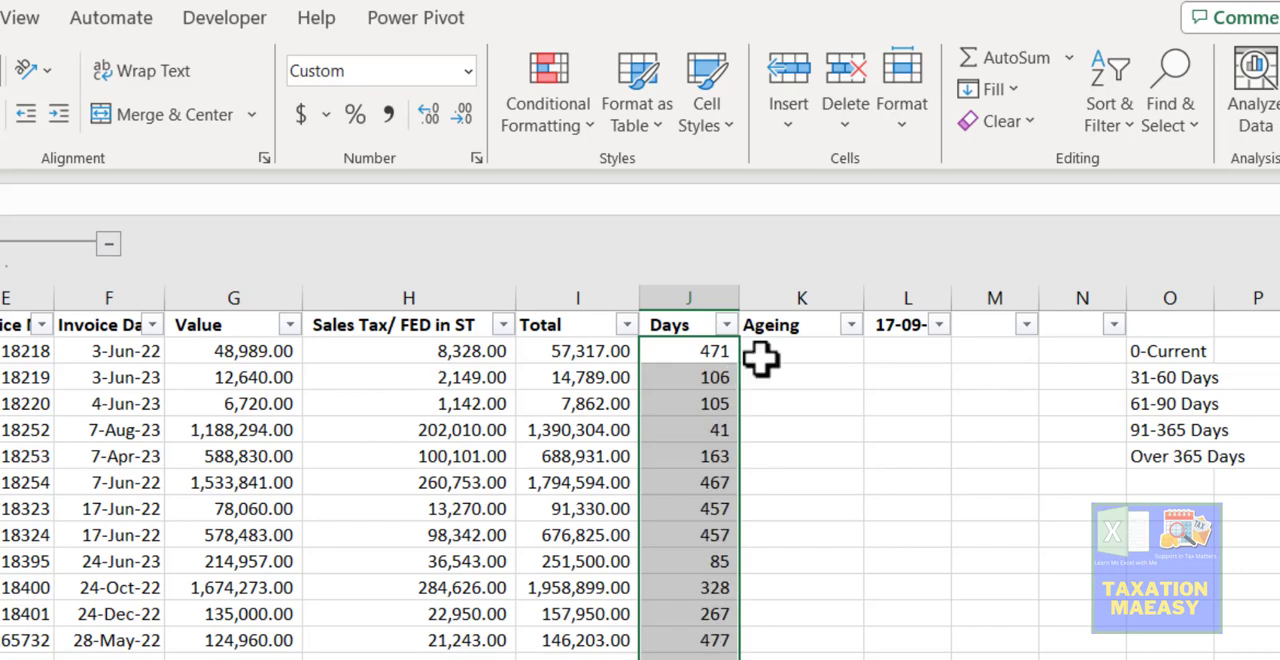
- Examine the list of ageing brackets in column O, from 0-Current to Over 365 Days
click(768, 347)
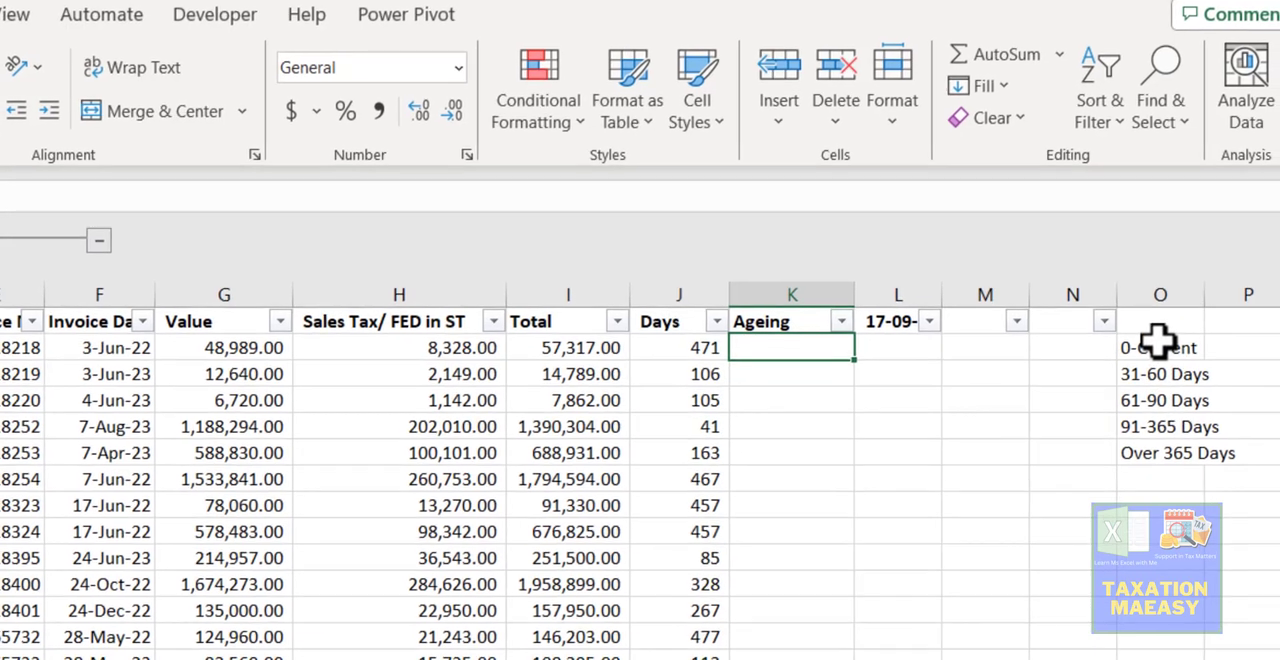
click(1168, 351)
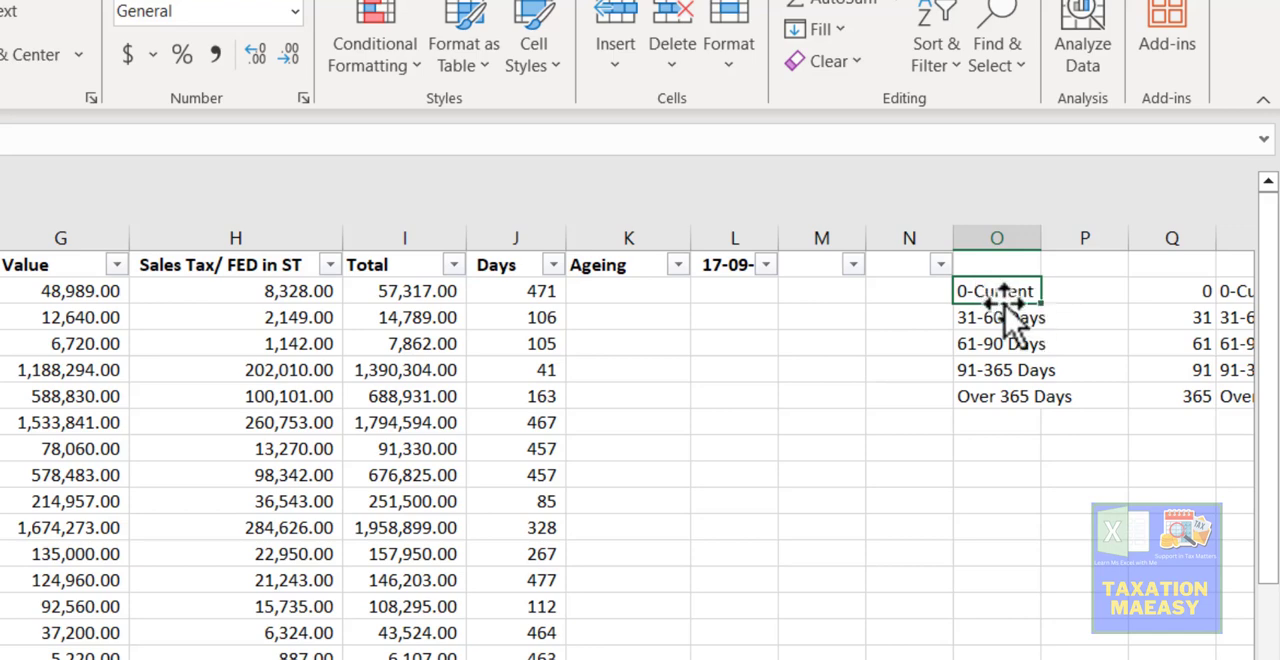
click(995, 318)
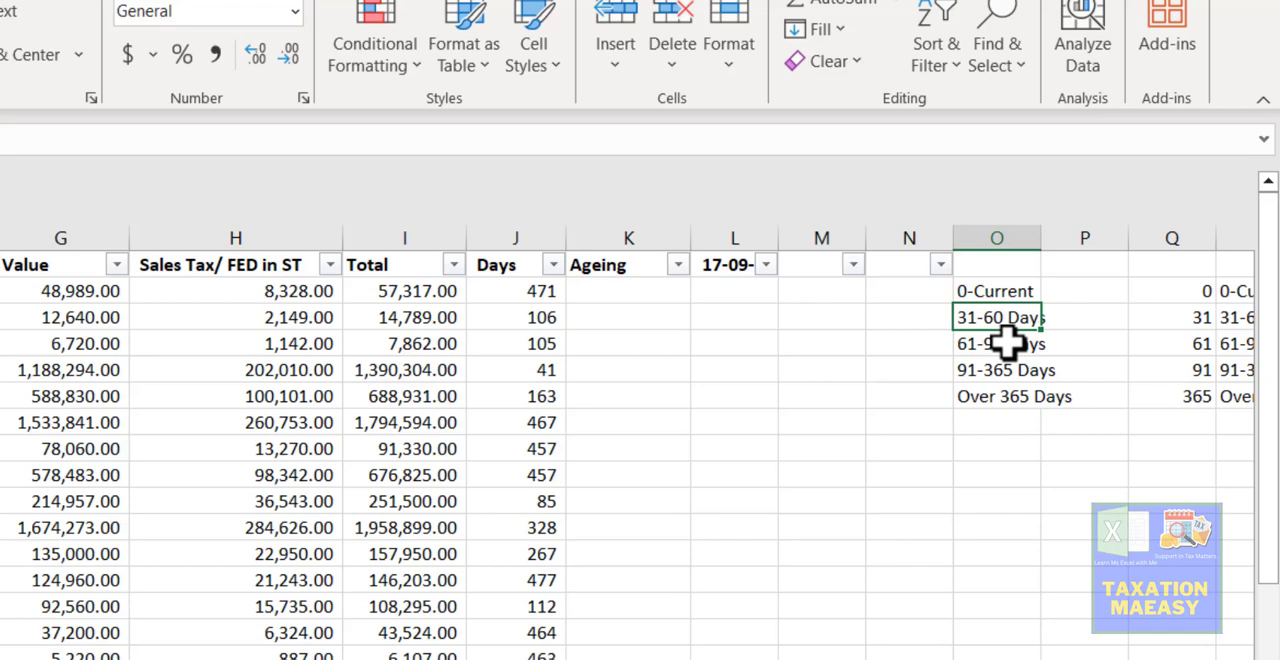
key(Down)
key(Down)
key(Down)
key(Up)
key(Up)
key(Up)
key(Up)
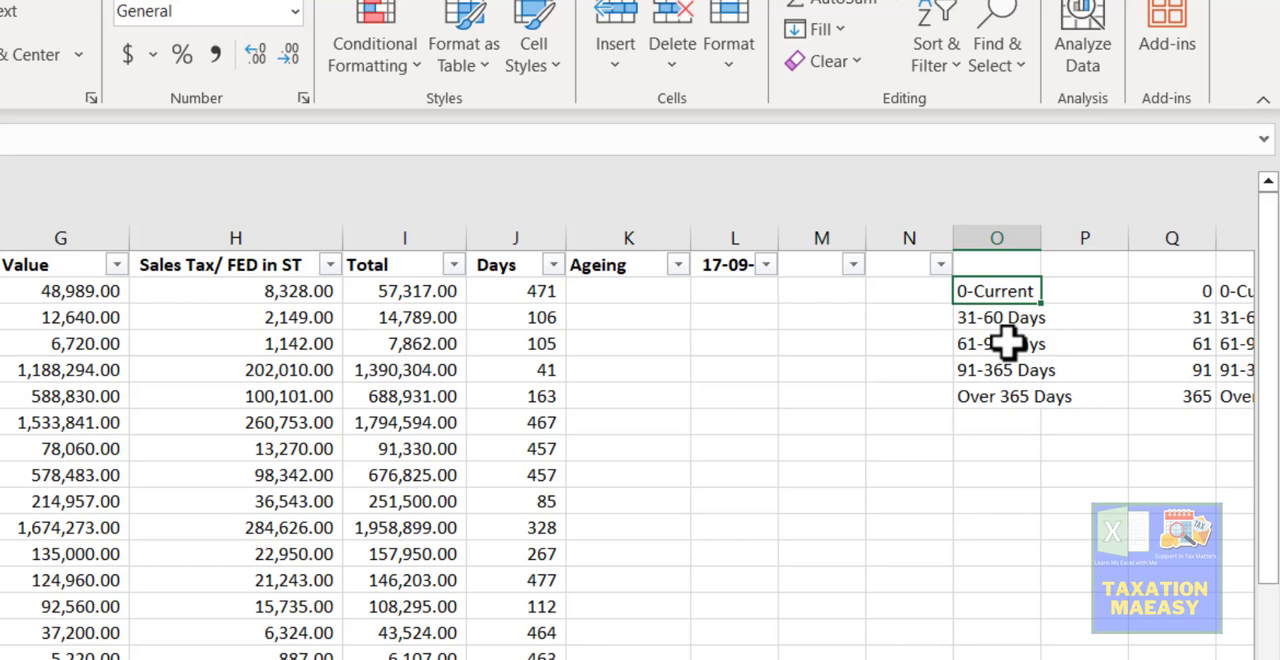
- Start a VLOOKUP formula in Ageing cell K2 with the days value in J2 as the lookup value
key(Left)
key(Left)
key(Left)
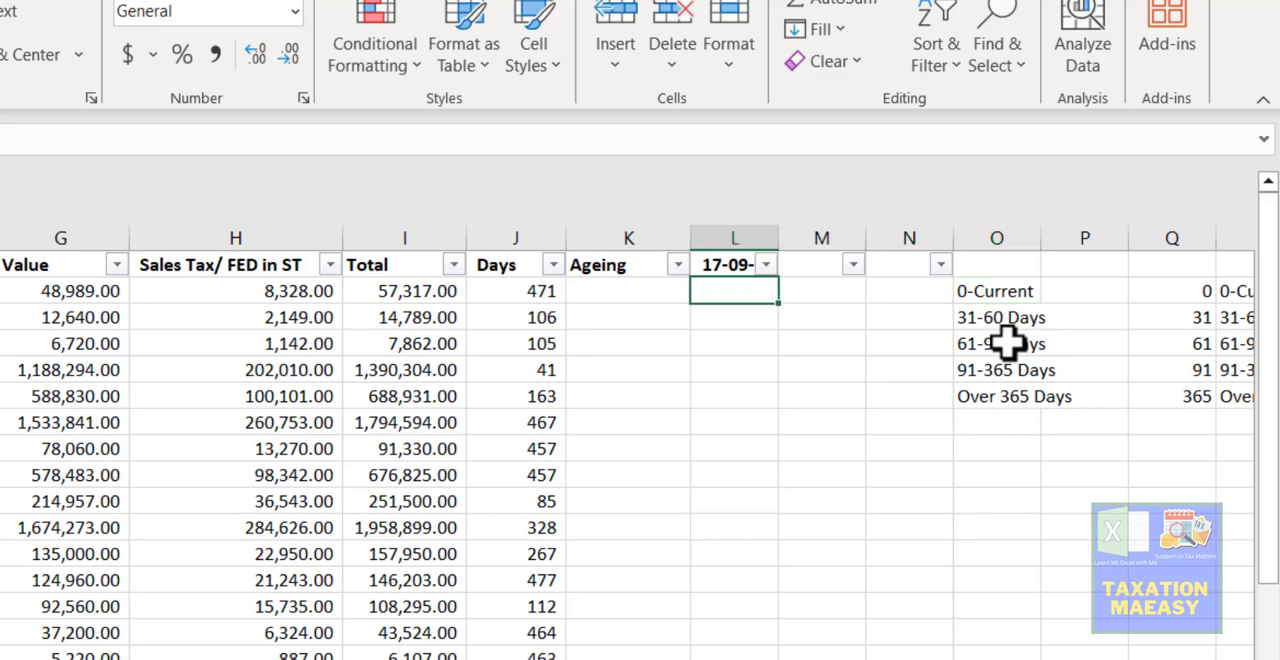
key(Left)
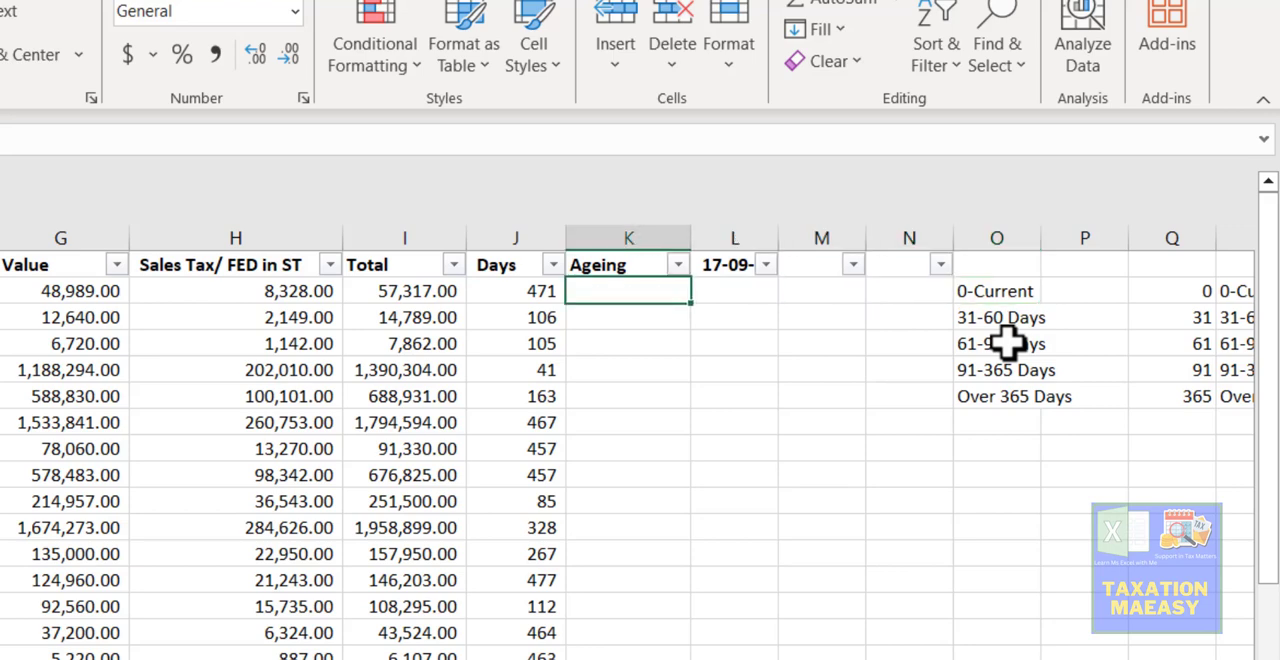
text(=)
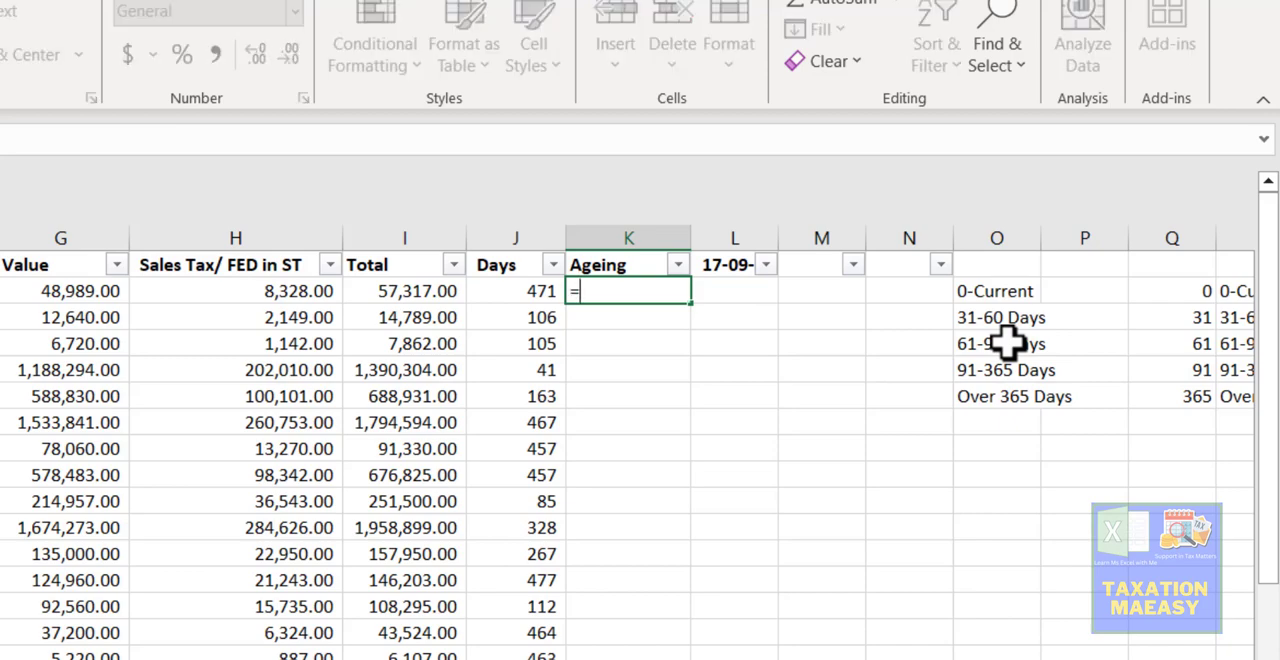
text(vl)
key(Tab)
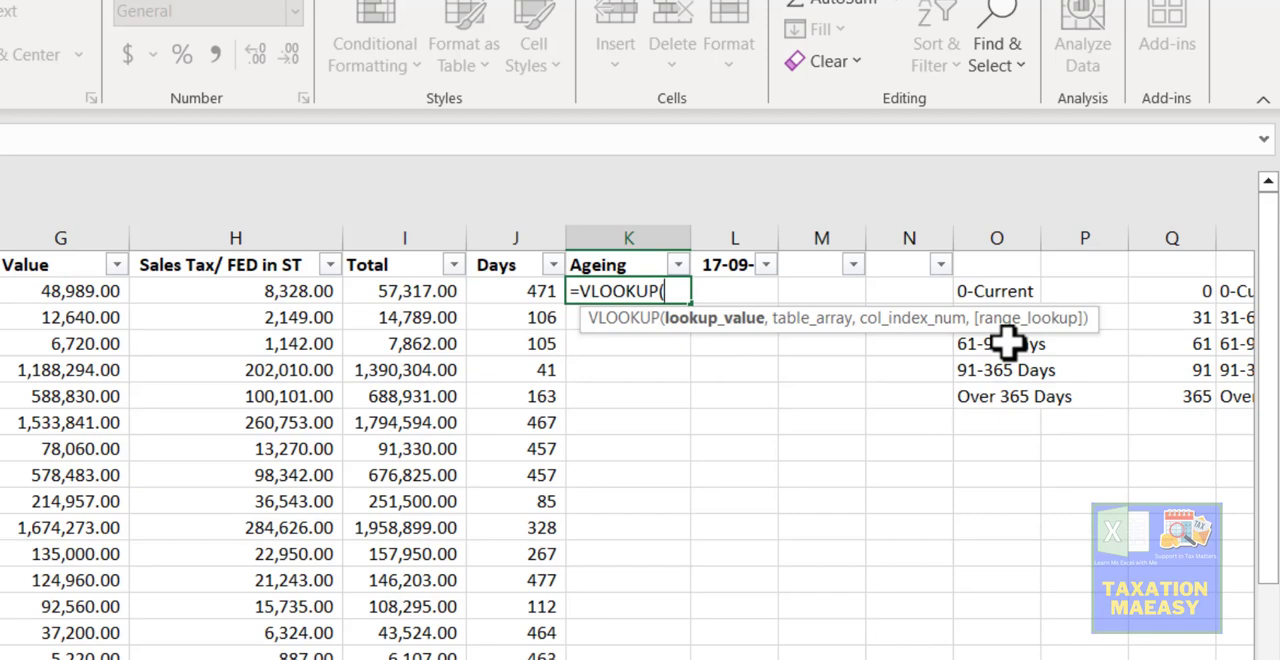
key(Left)
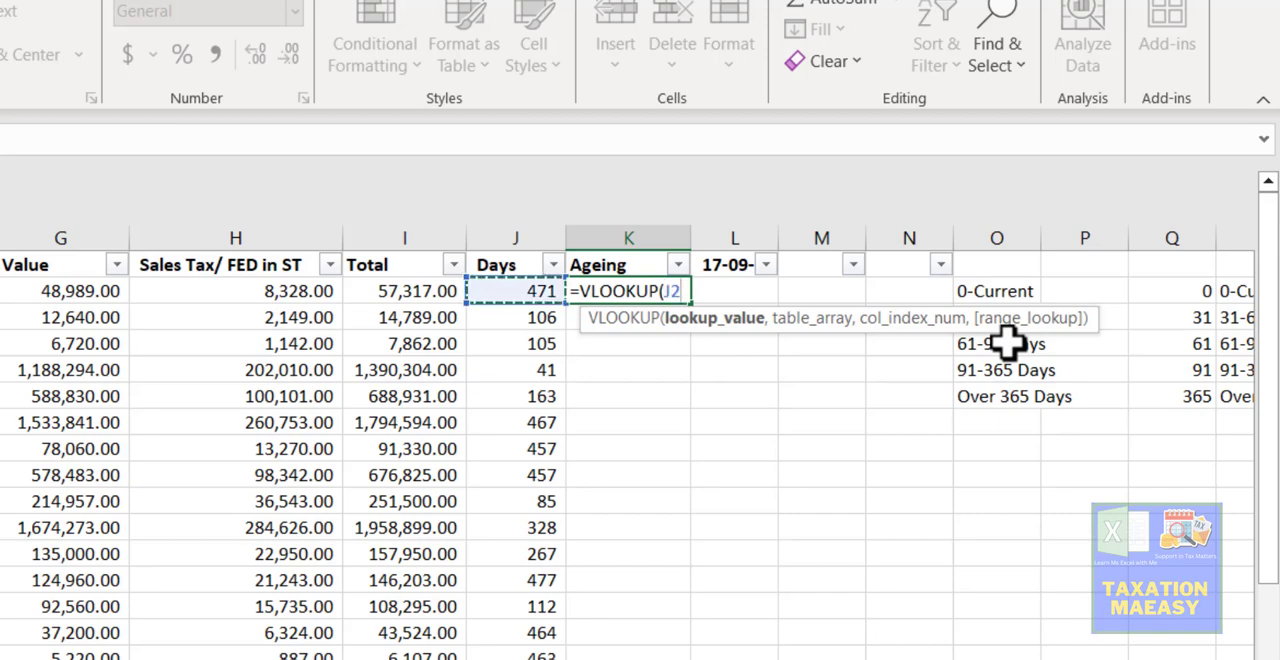
text(,)
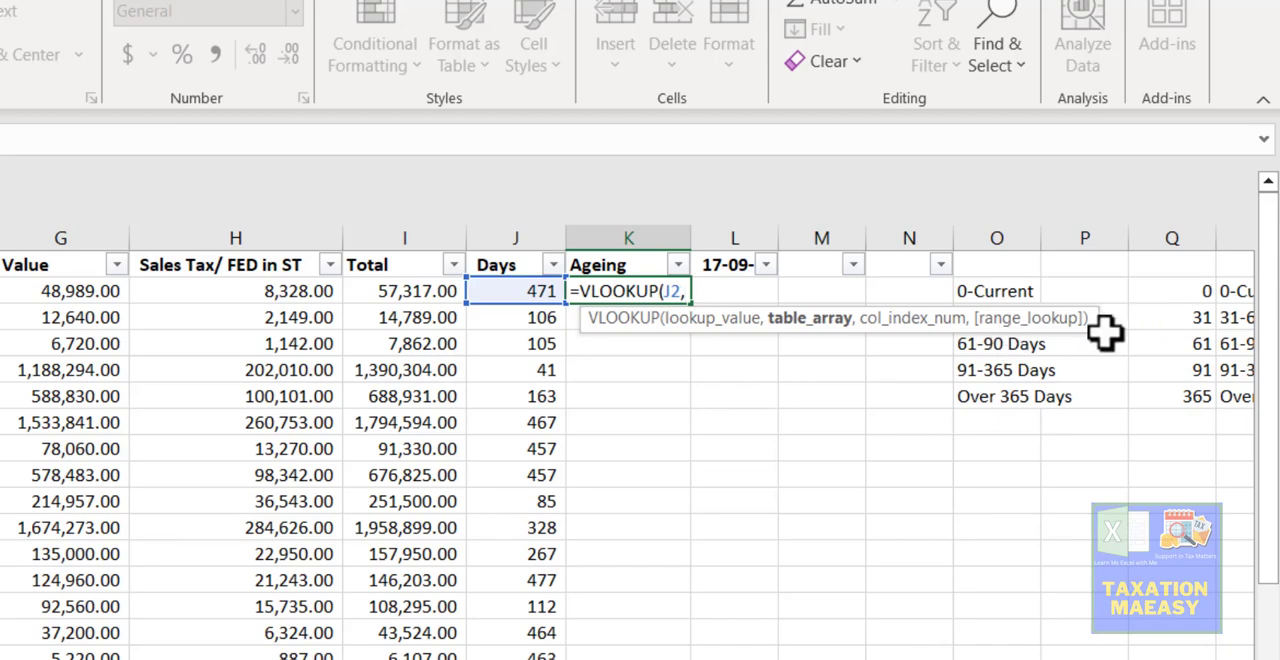
- Set the table array of the K2 VLOOKUP to Q2:R6, covering the day thresholds and their bracket names
click(1183, 291)
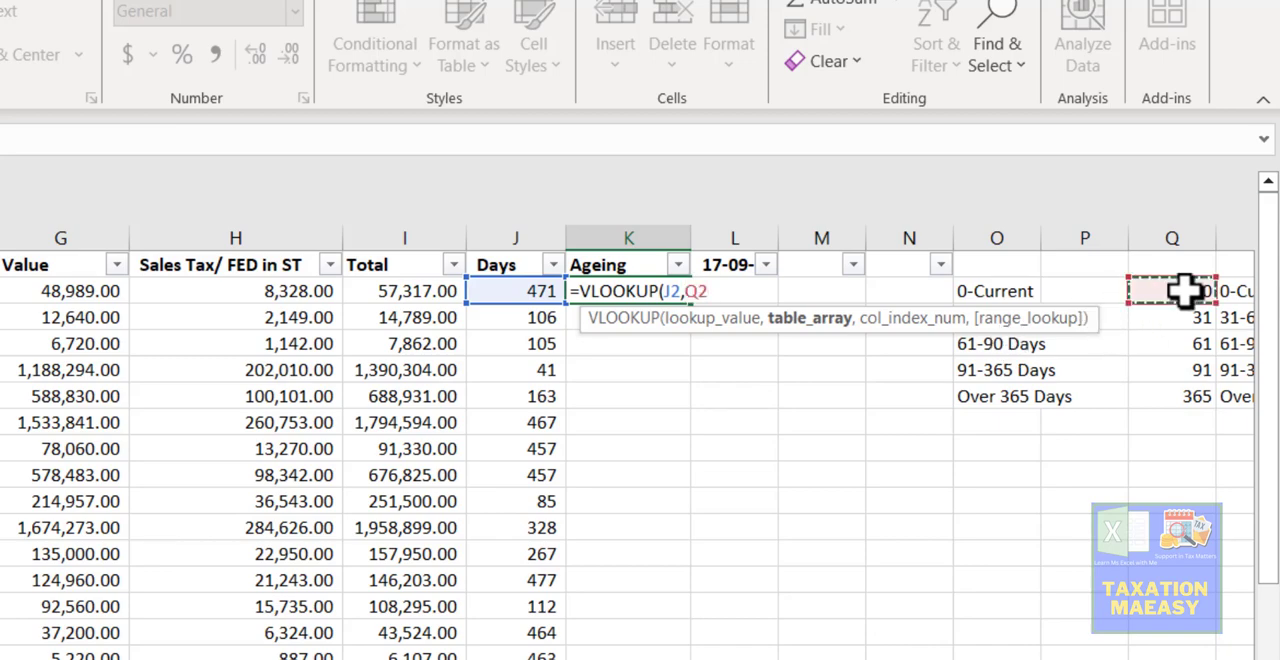
scroll(1183, 291, right, 2)
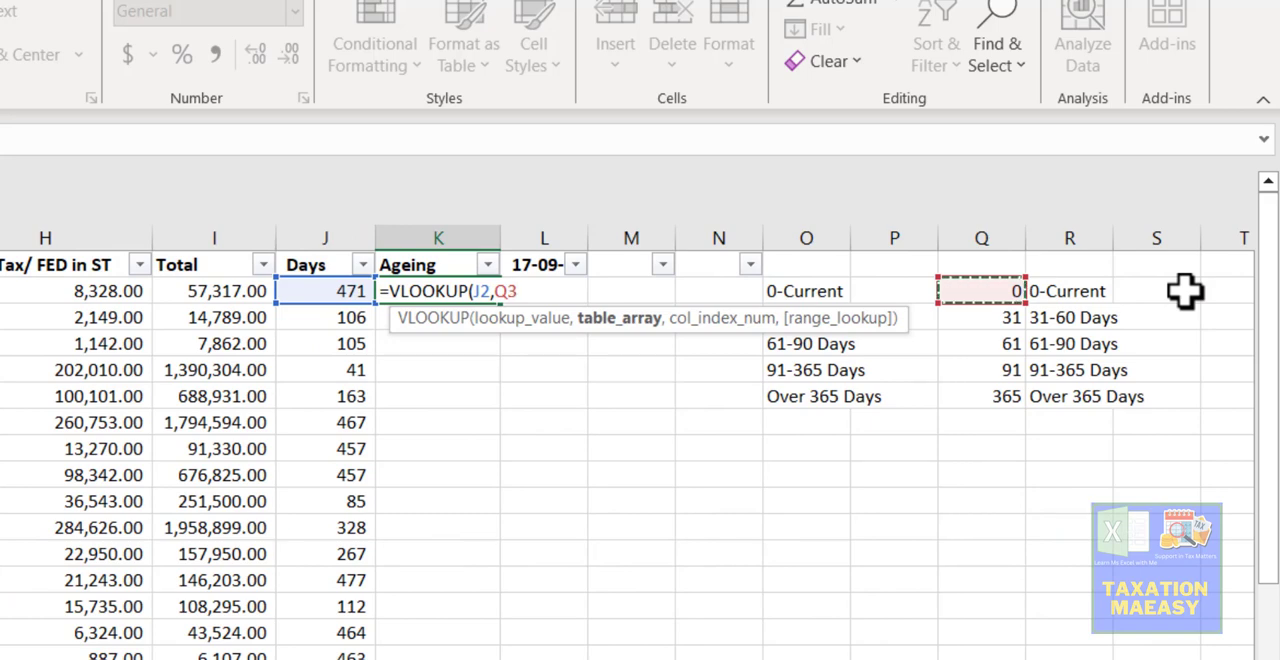
key(Down)
key(Down)
key(Down)
key(Down)
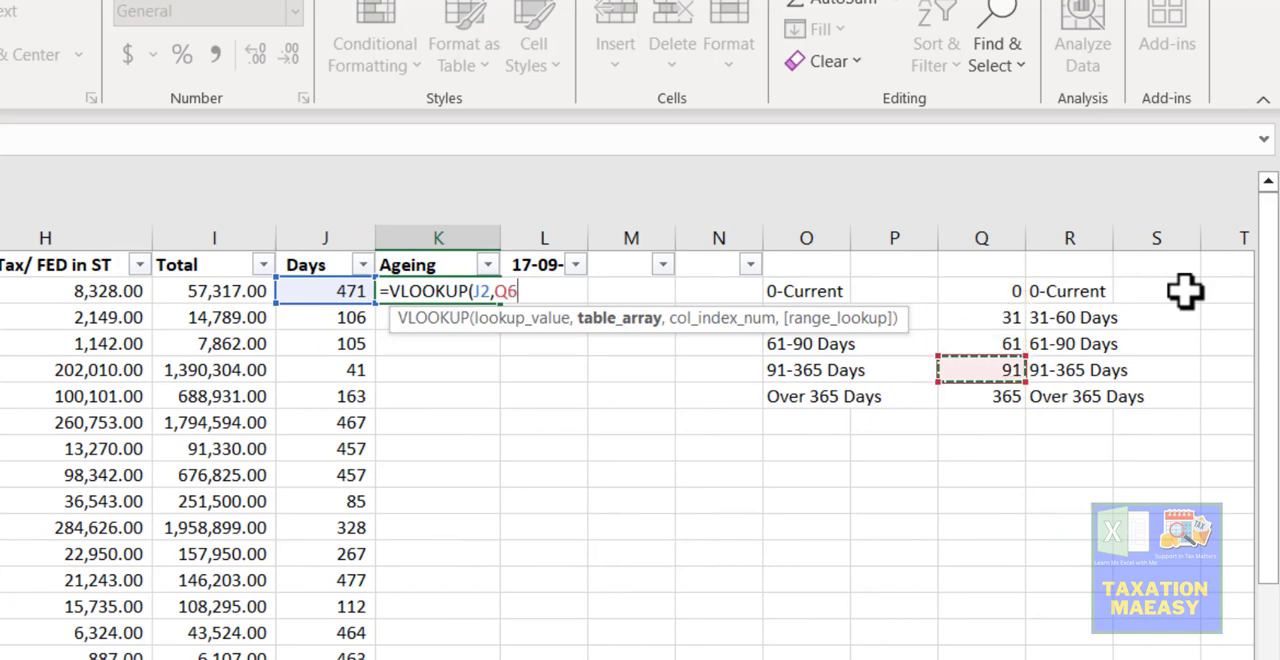
key(Up)
key(Up)
key(Up)
key(Up)
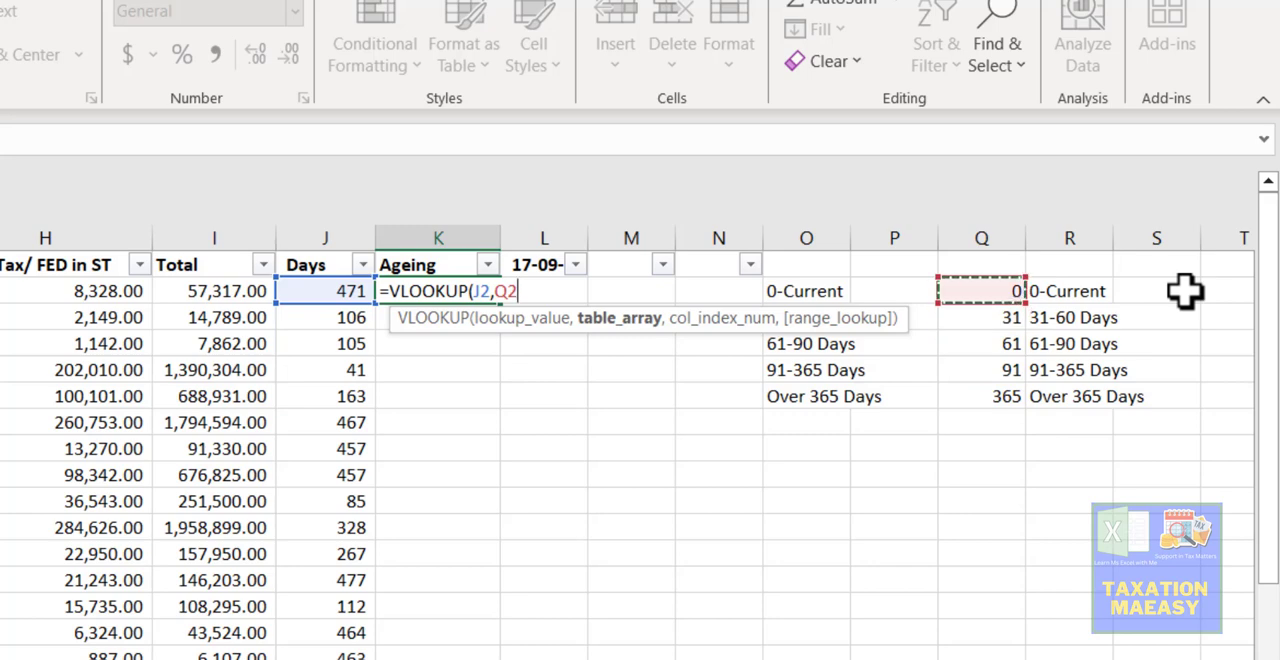
key(shift+Right)
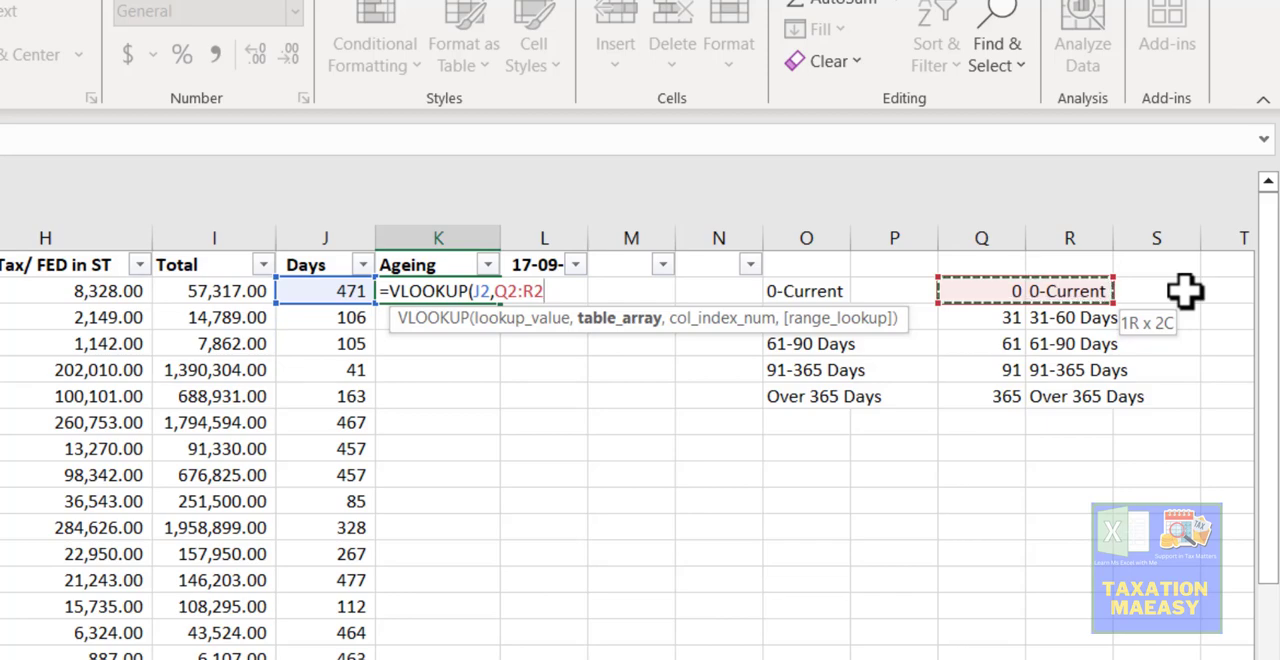
key(shift+Down)
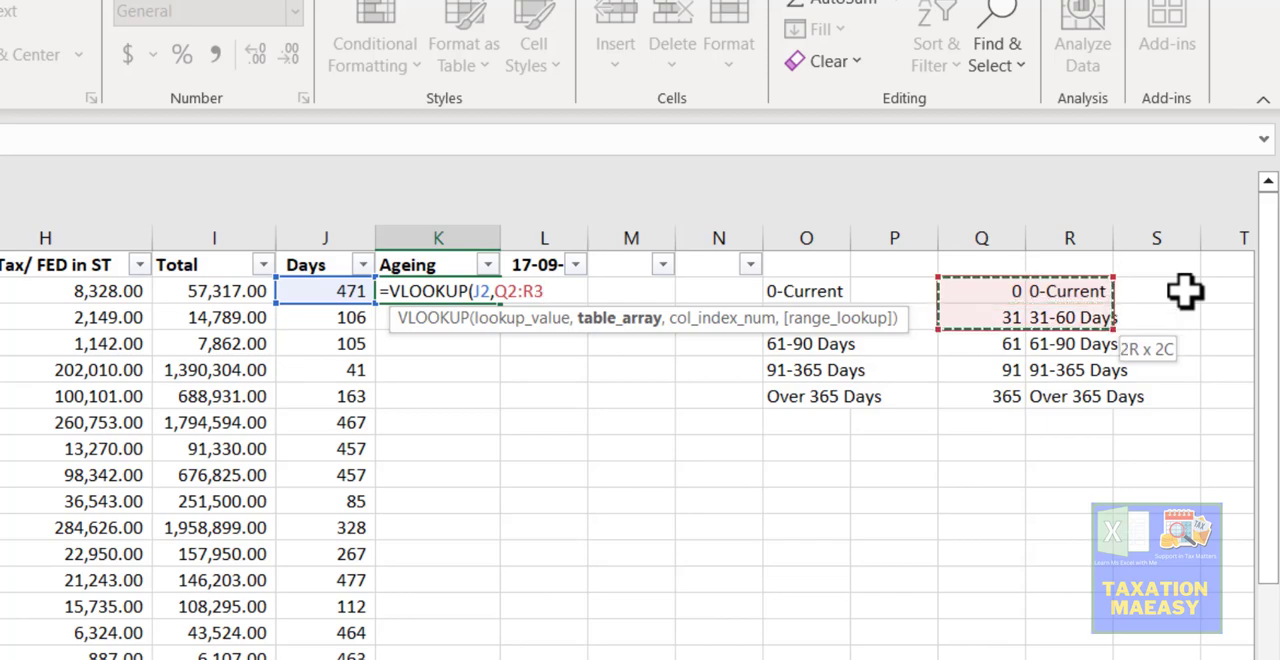
key(shift+Down)
key(shift+Down)
key(shift+Down)
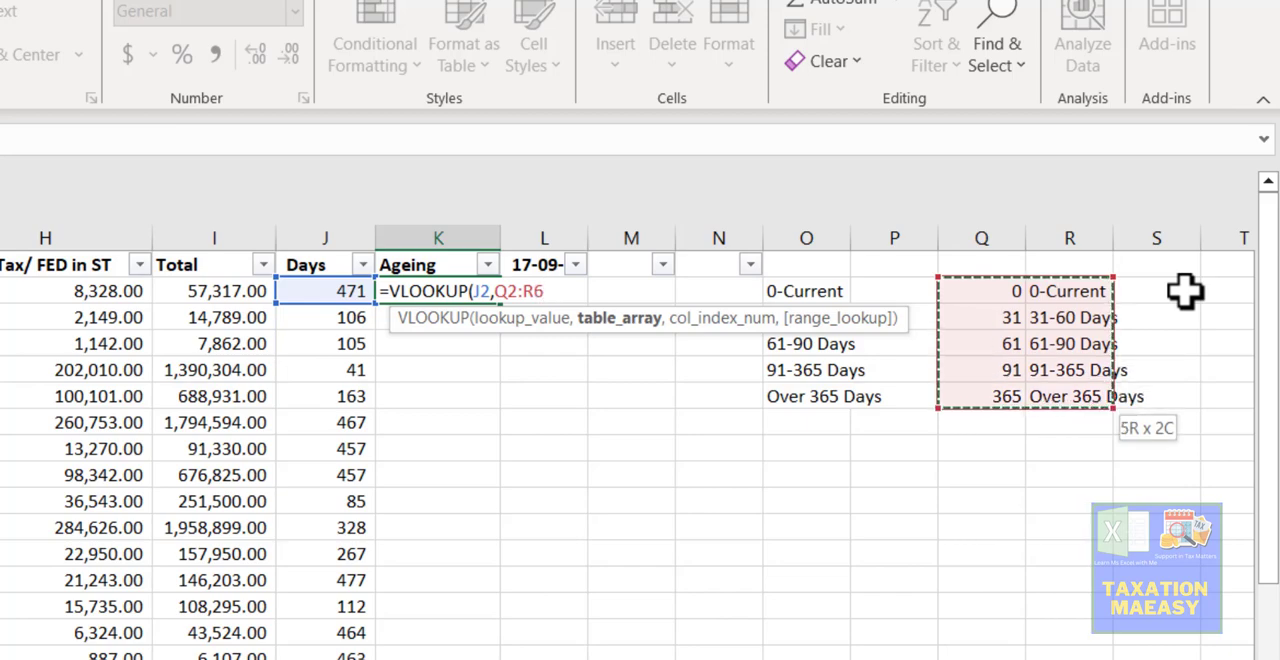
text(,)
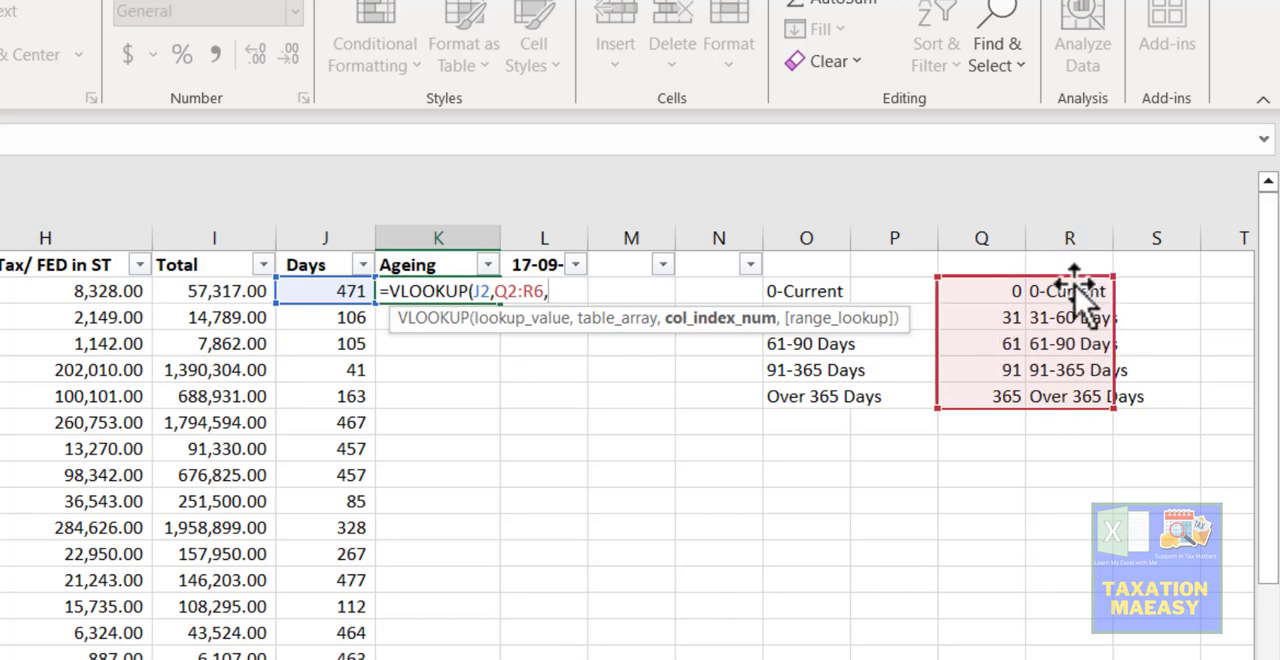
- Complete the K2 VLOOKUP with column index 2 and TRUE - Approximate match as the range lookup
text(2)
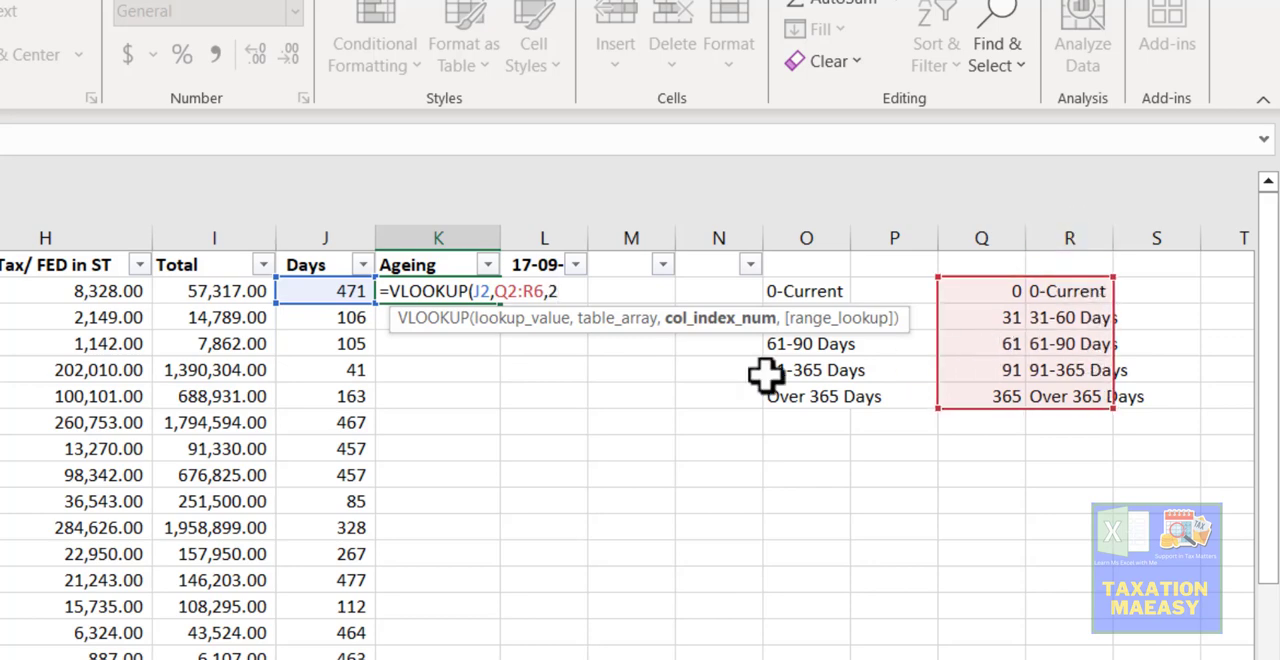
text(,)
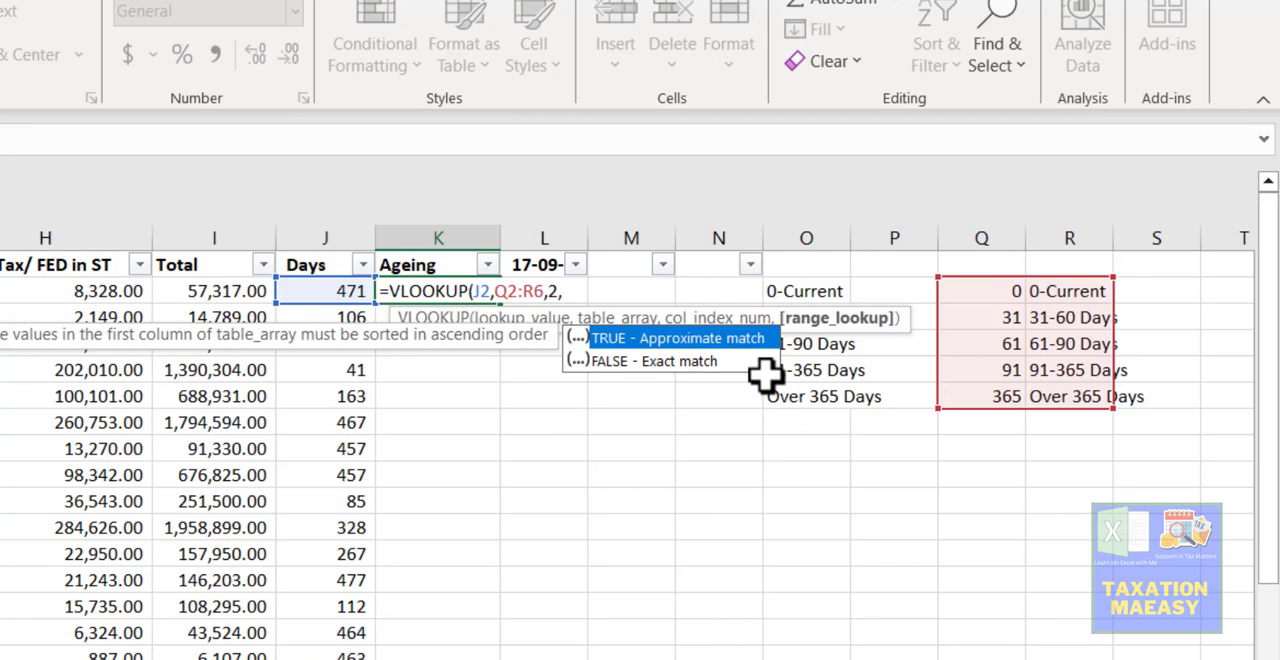
double_click(610, 337)
key(Return)
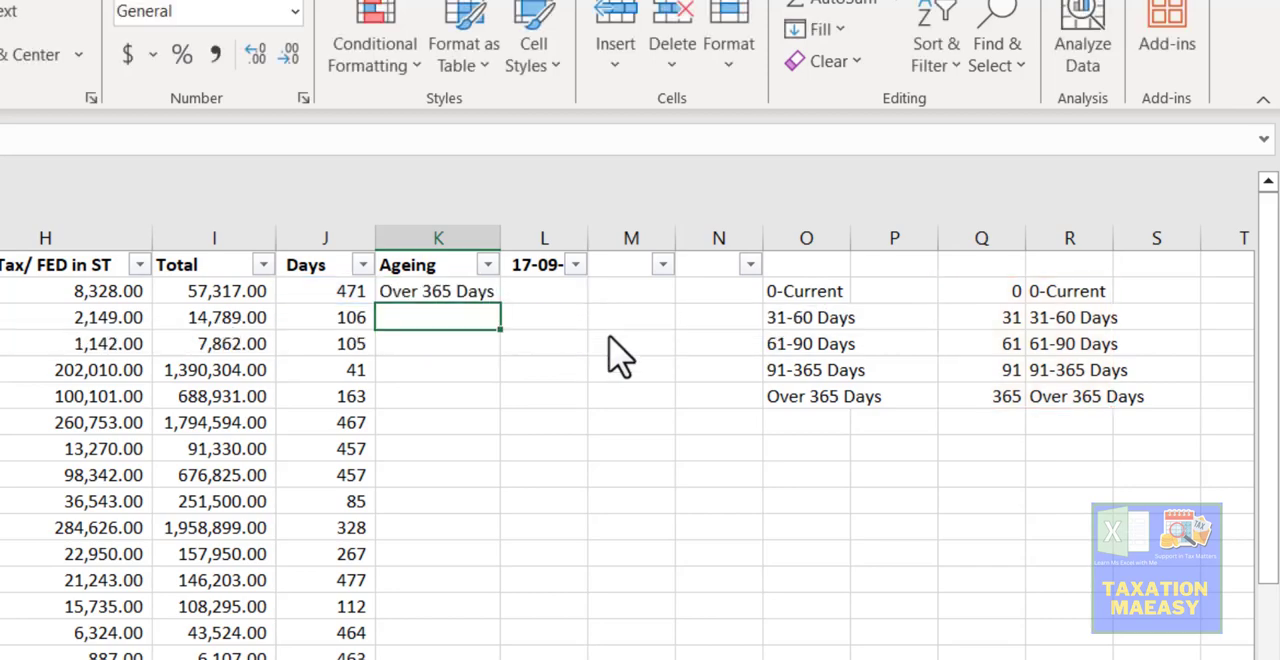
- Make the table array's start reference in the K2 VLOOKUP absolute as $Q$2
key(Up)
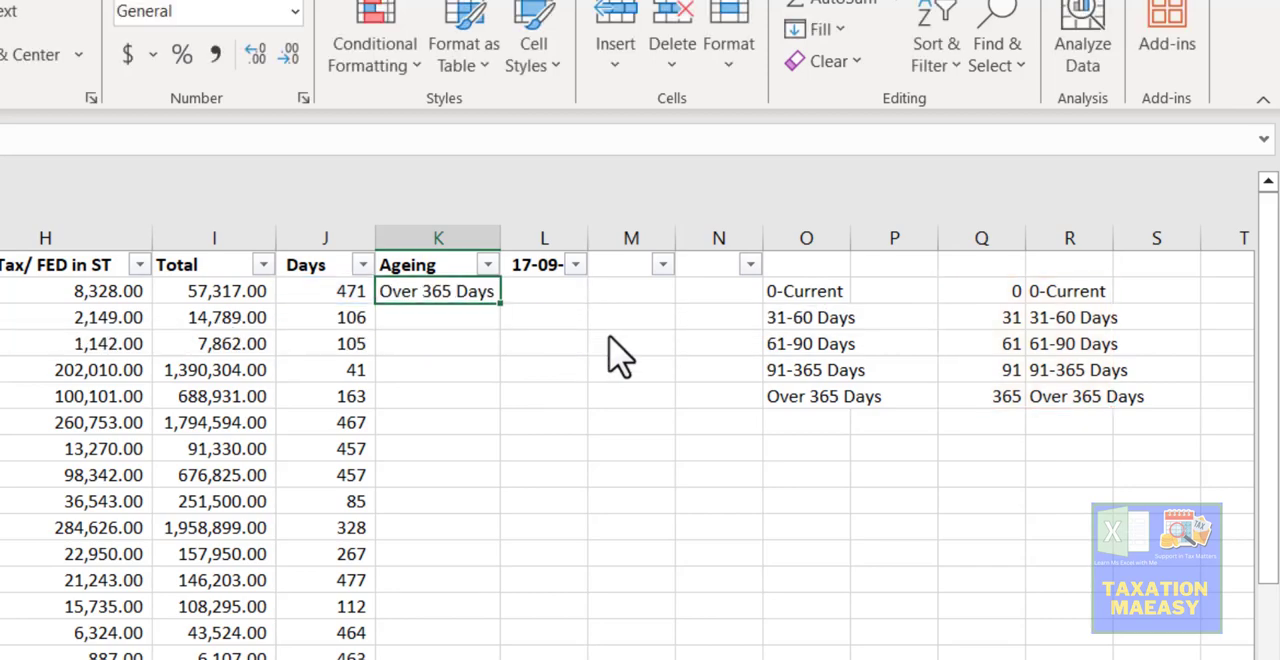
click(349, 303)
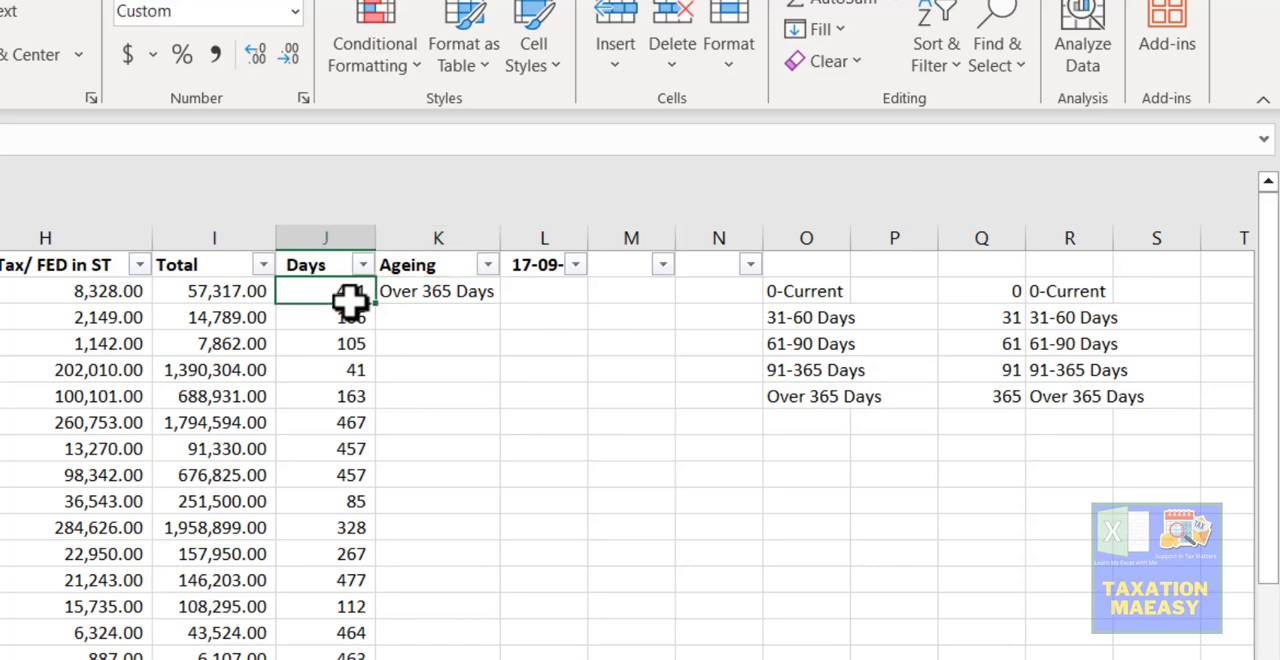
click(432, 295)
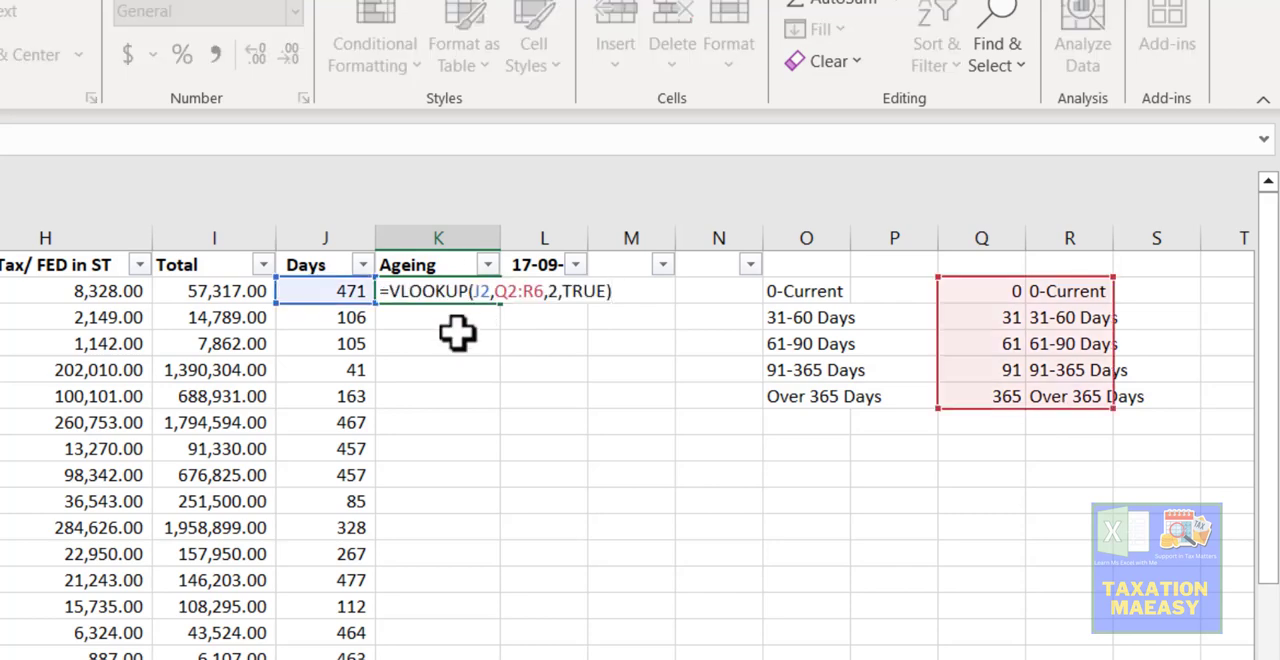
key(Left)
key(Left)
key(Left)
key(Left)
key(Left)
key(Left)
key(Left)
key(Left)
key(Left)
key(Left)
key(Left)
key(Left)
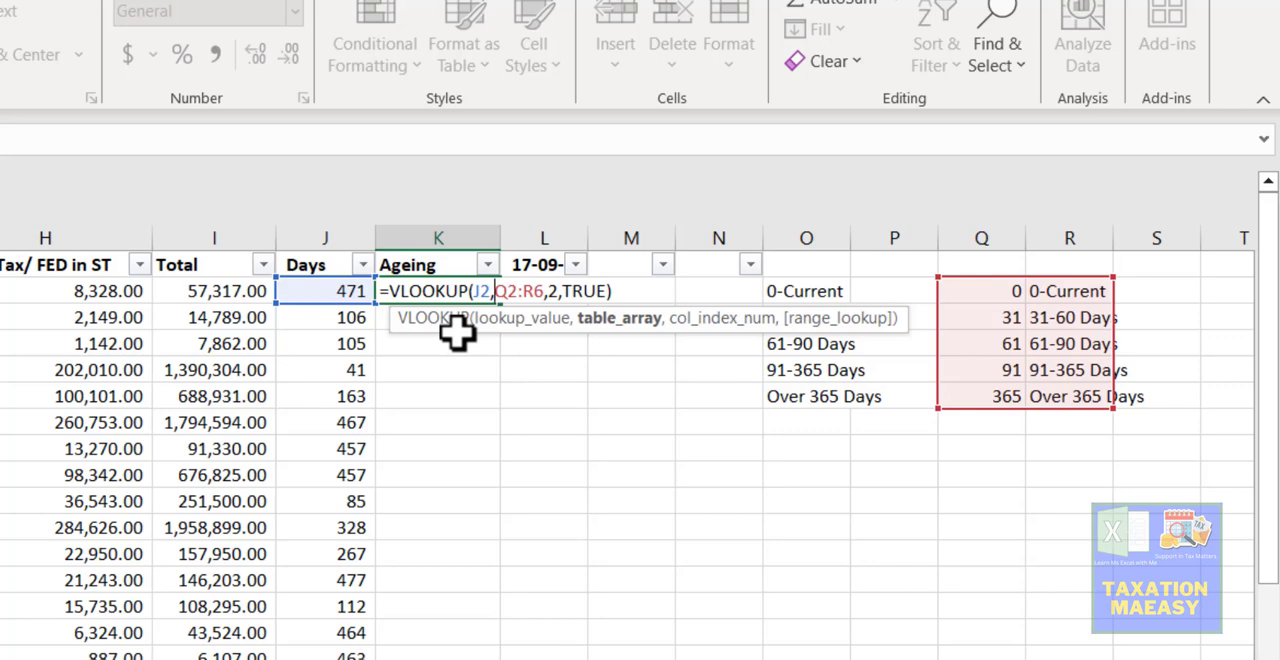
key(F4)
key(Right)
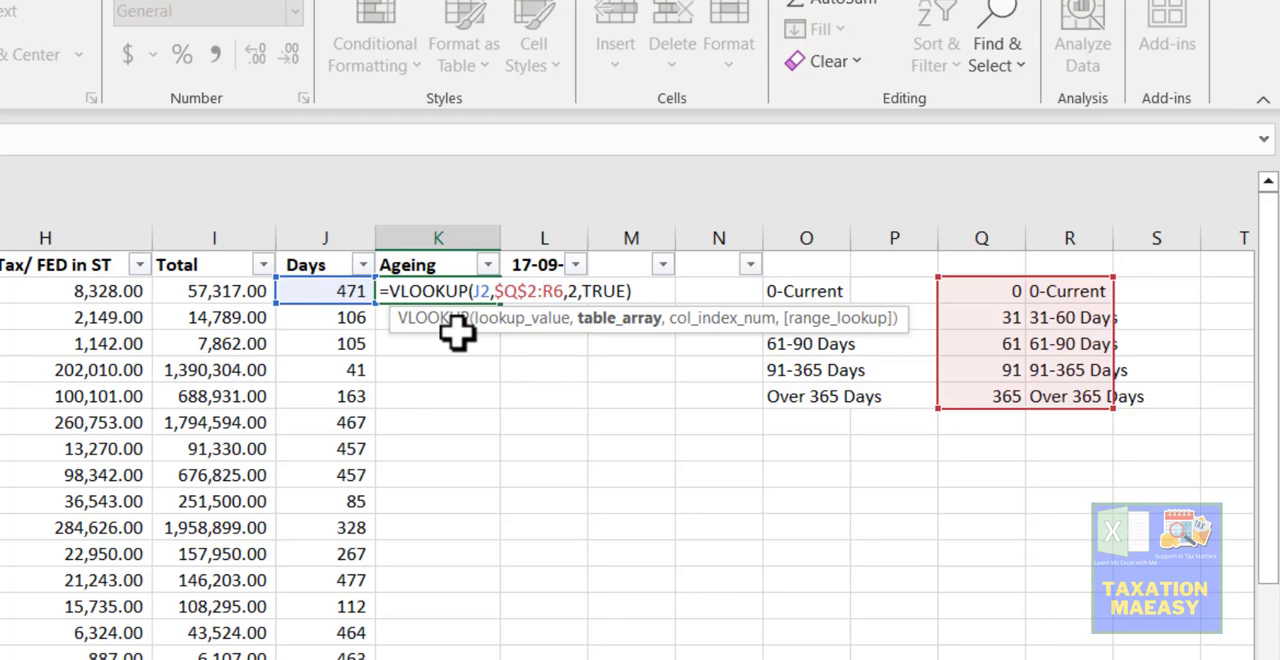
- Make the table array's end reference in the K2 VLOOKUP absolute as $R$6 and commit the formula
key(Left)
key(Left)
key(Left)
key(Left)
key(Left)
key(F4)
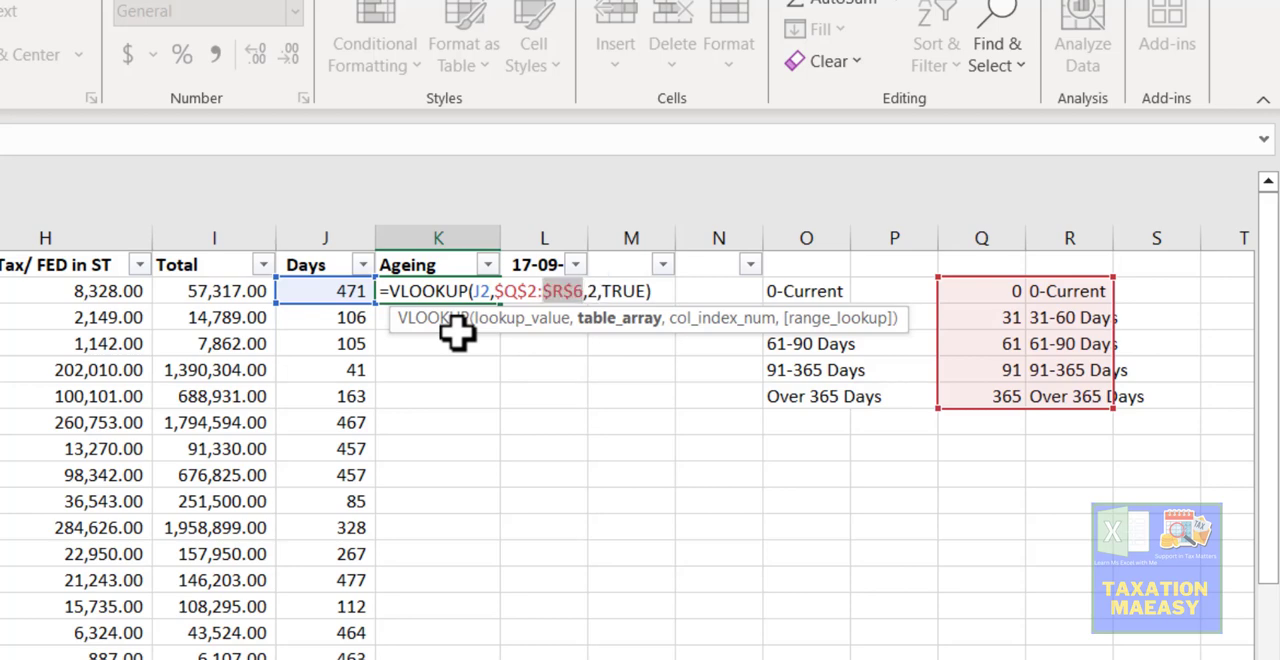
key(Return)
- Fill the K2 VLOOKUP formula down the Ageing column for all invoice rows
key(Up)
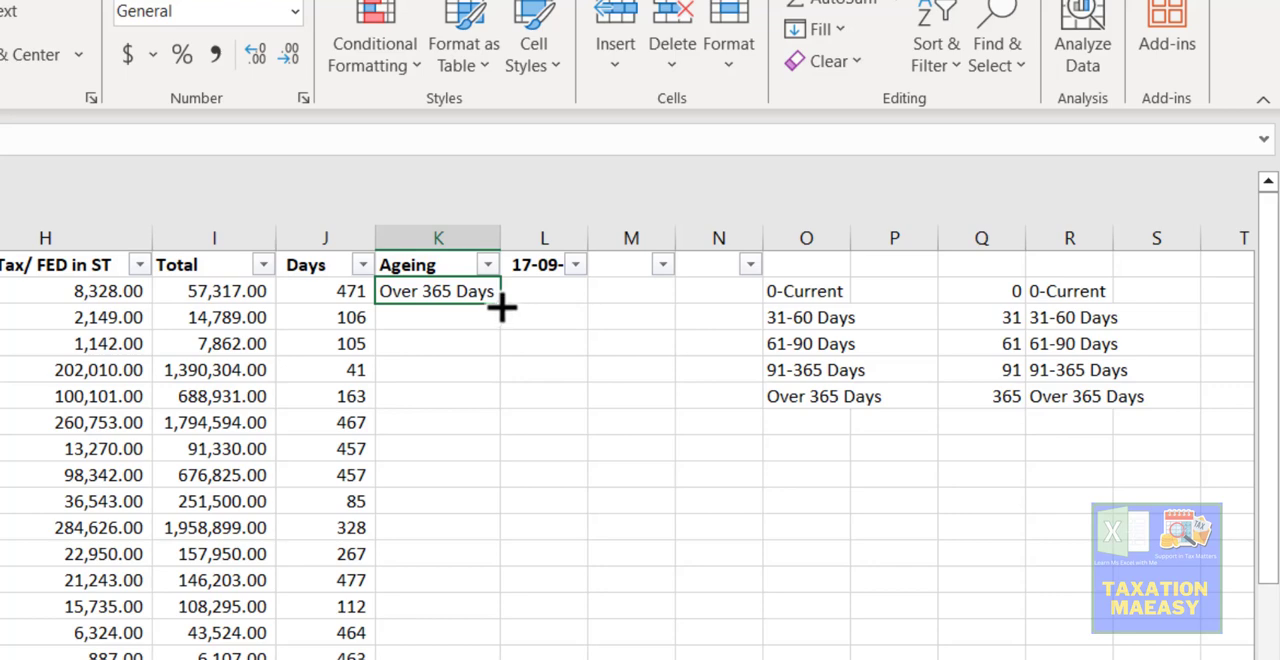
double_click(500, 305)
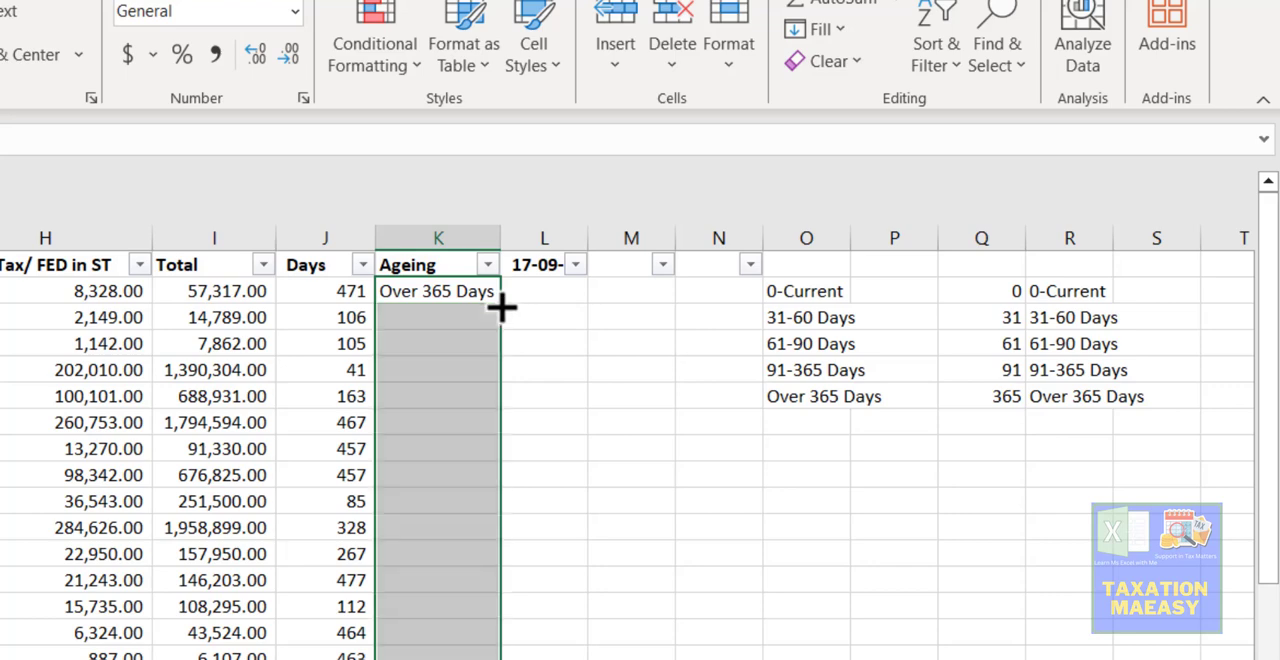
click(457, 418)
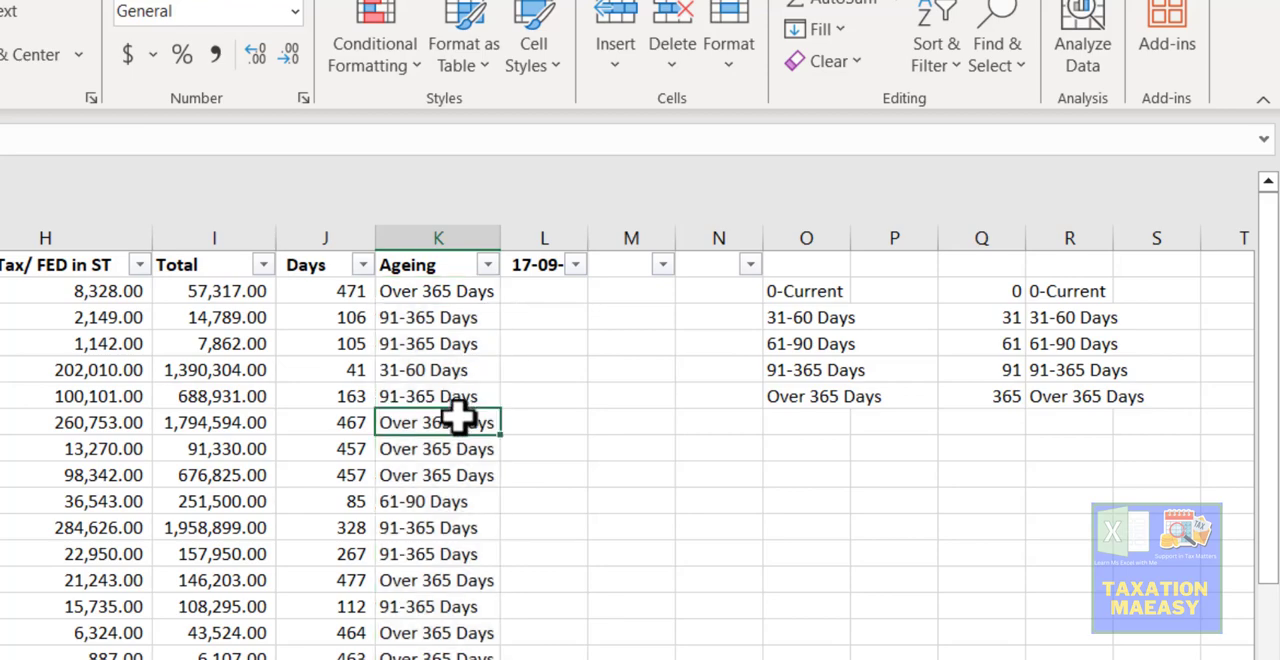
- Examine the ageing brackets filled down column K for the first invoices
key(Up)
key(Up)
key(Up)
key(Up)
key(Up)
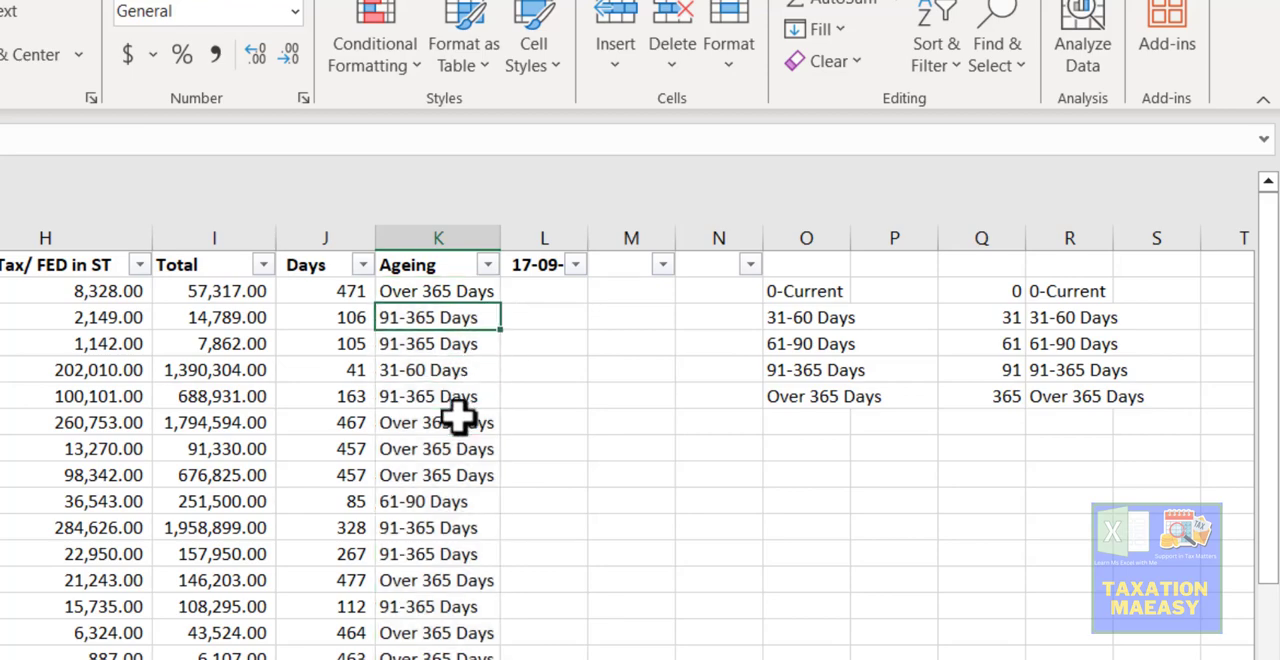
key(Down)
key(Down)
key(Down)
key(Down)
key(Down)
key(Down)
key(Down)
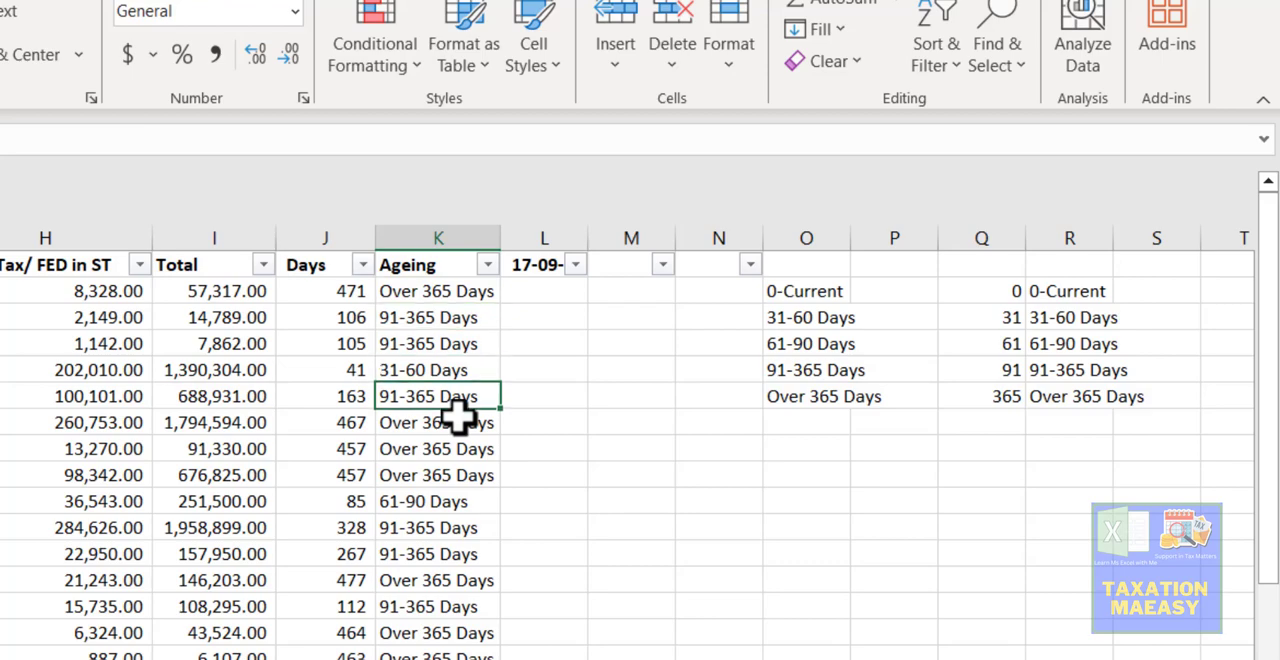
key(Down)
key(Down)
key(Down)
key(Down)
key(Down)
key(Down)
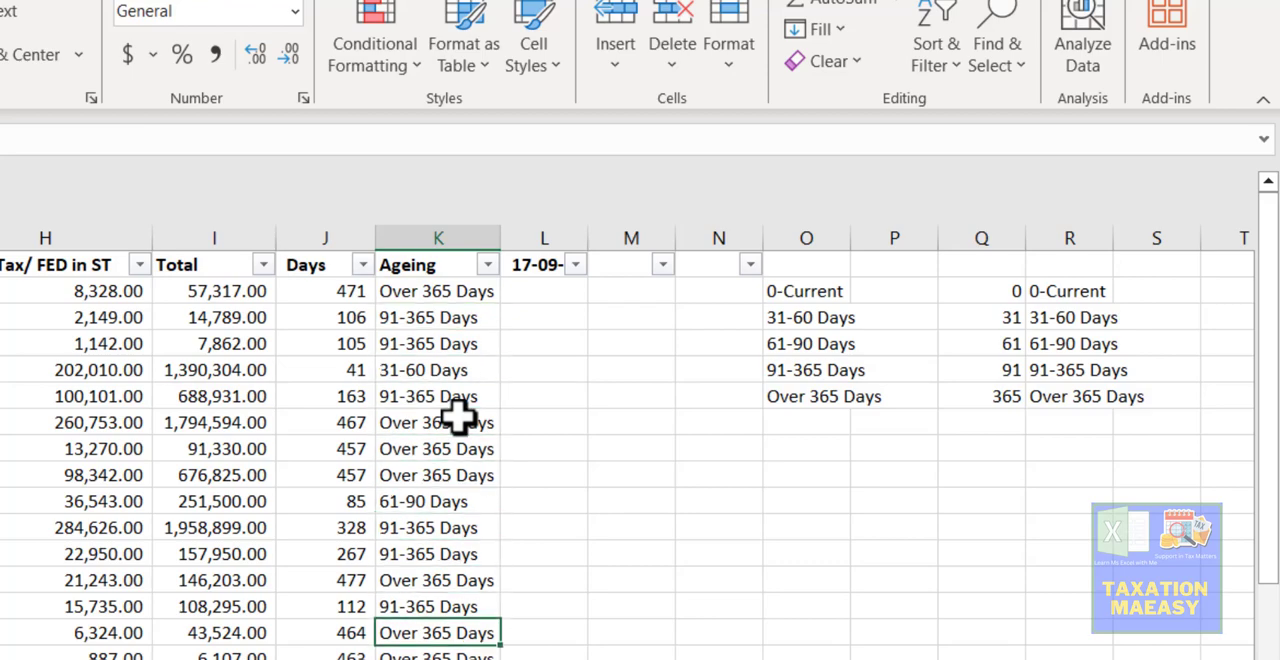
key(Up)
key(Up)
key(Up)
key(Up)
key(Up)
- Compare the days in column J with the assigned brackets in column K for rows 10, 11, 13 and 17
key(Left)
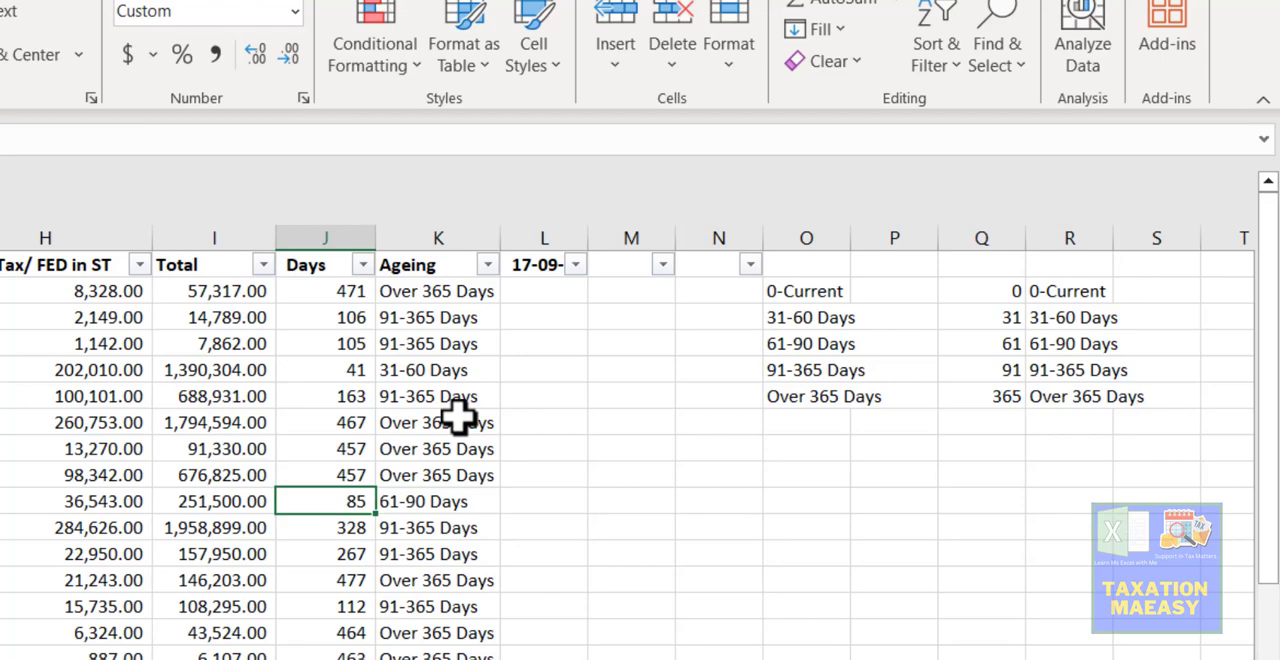
key(Right)
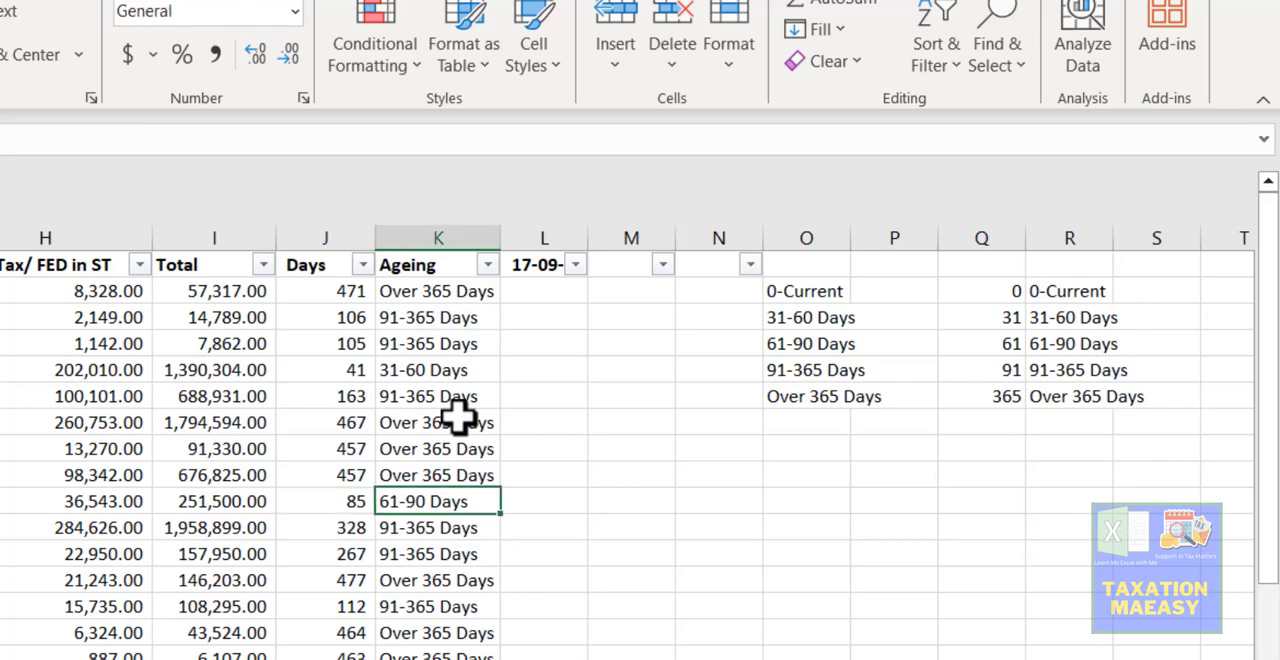
key(Left)
key(Down)
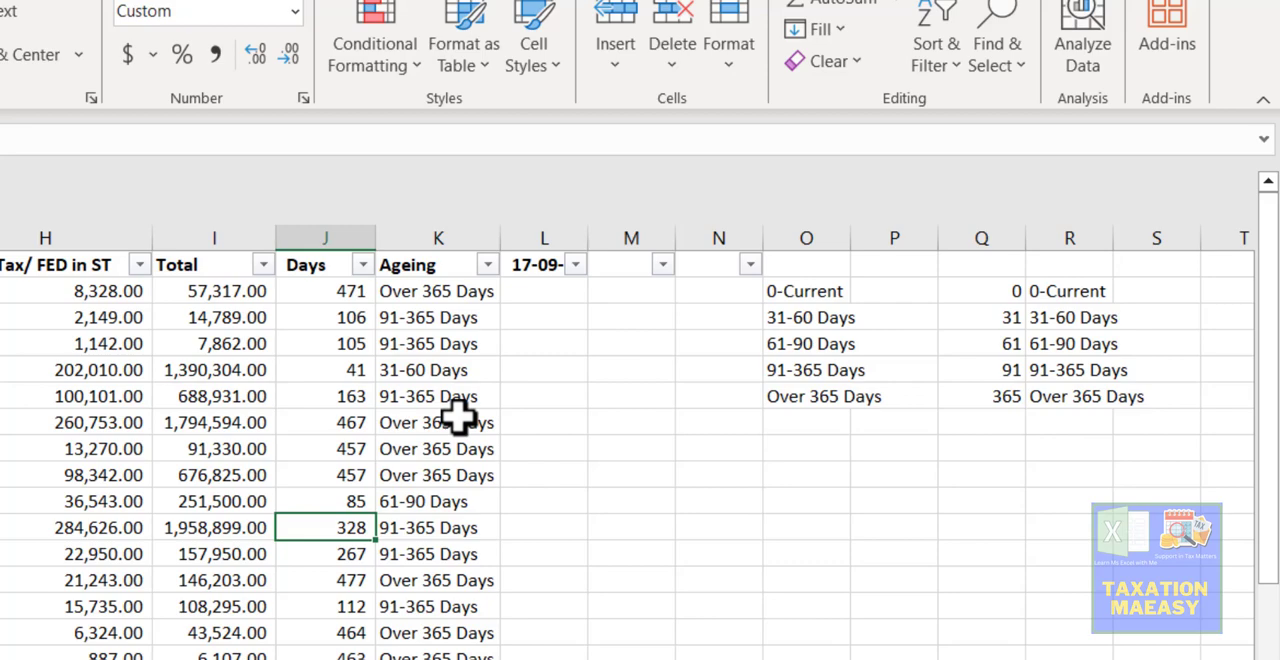
key(Right)
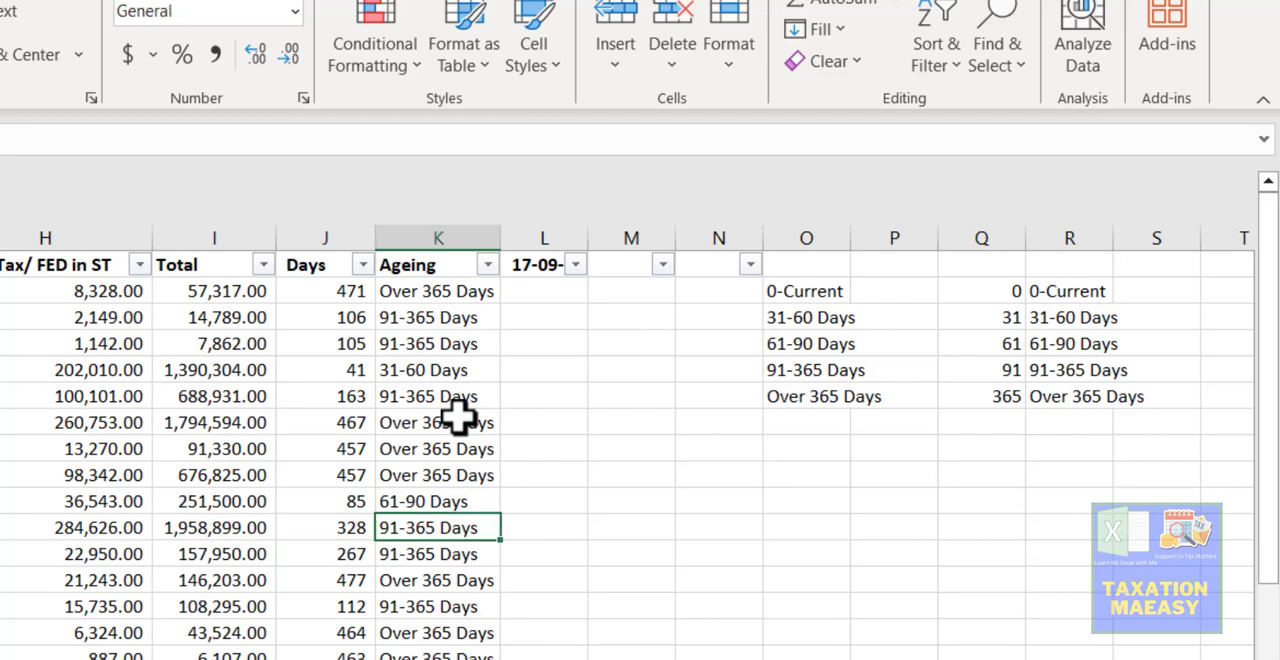
key(Left)
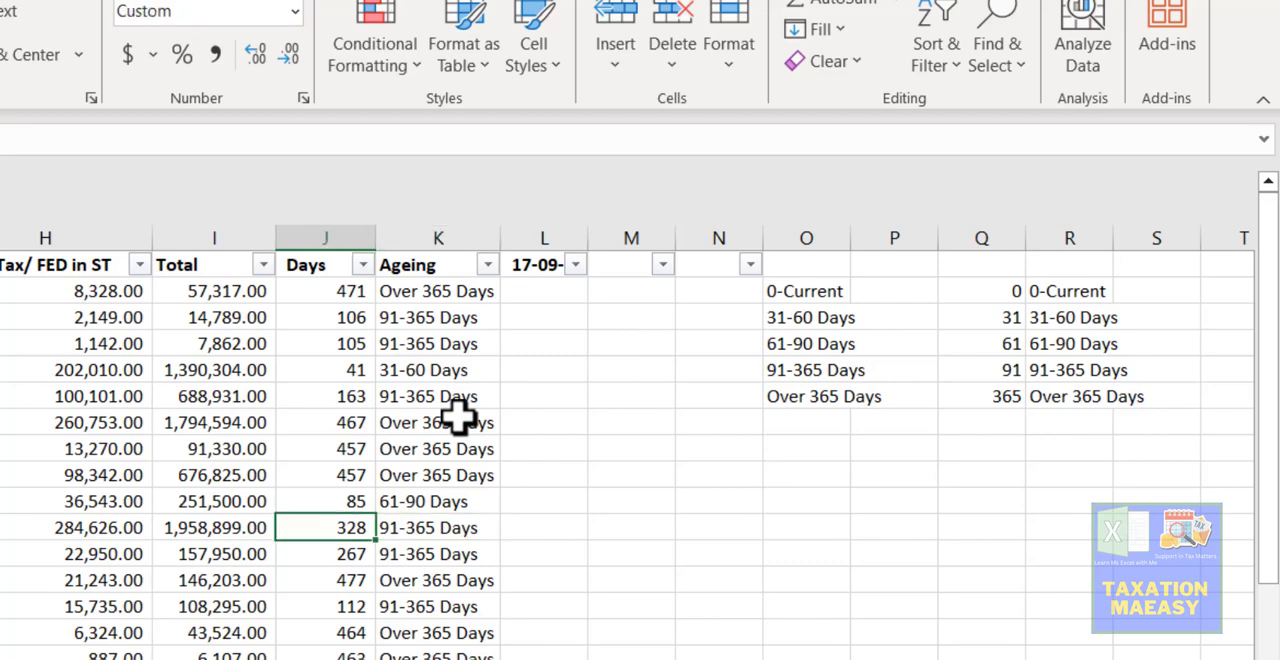
key(Right)
key(Left)
key(Down)
key(Down)
key(Down)
key(Up)
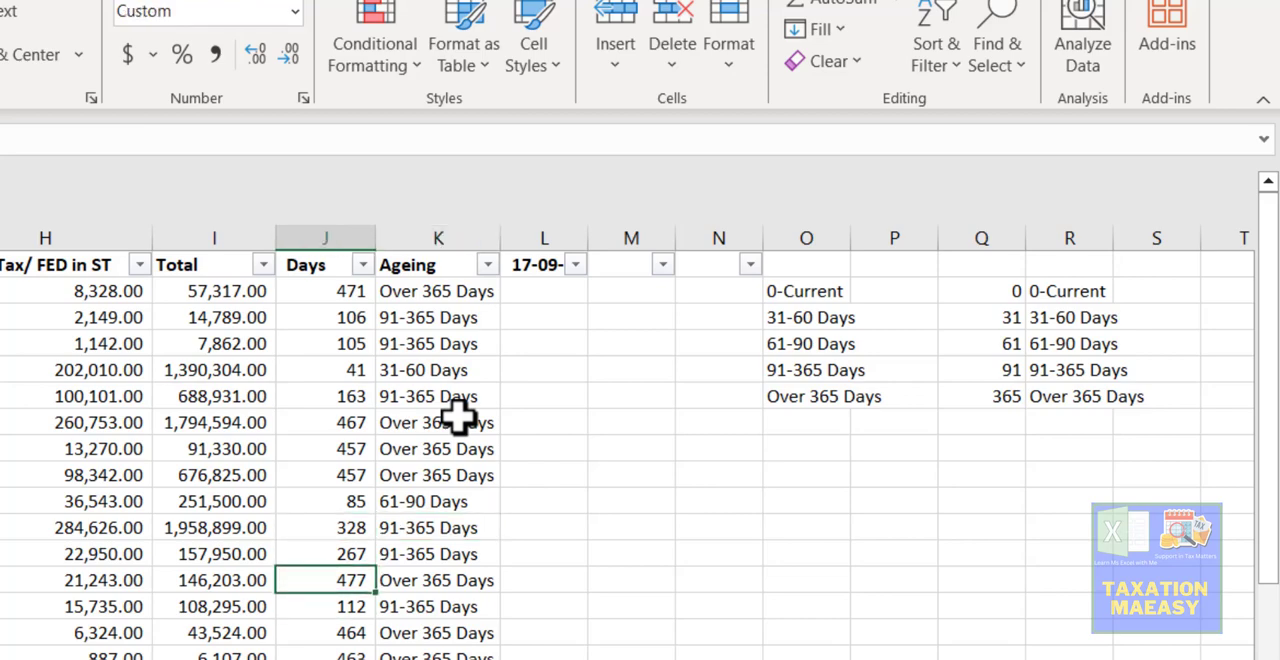
key(Right)
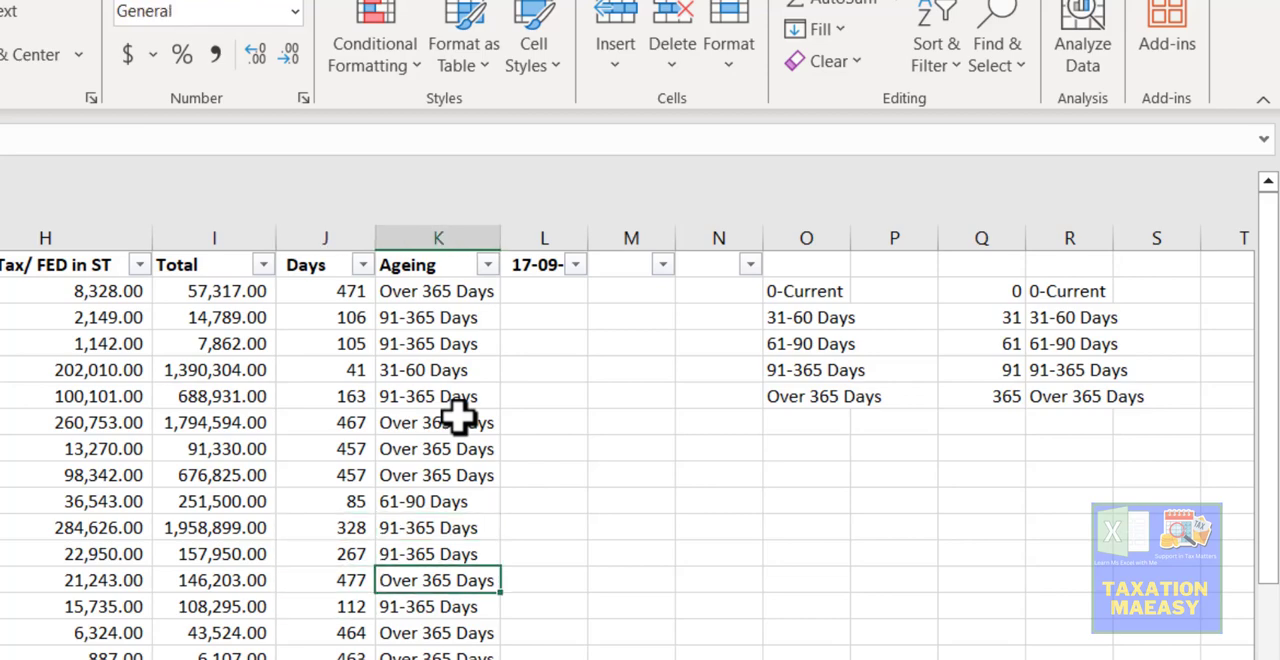
key(Left)
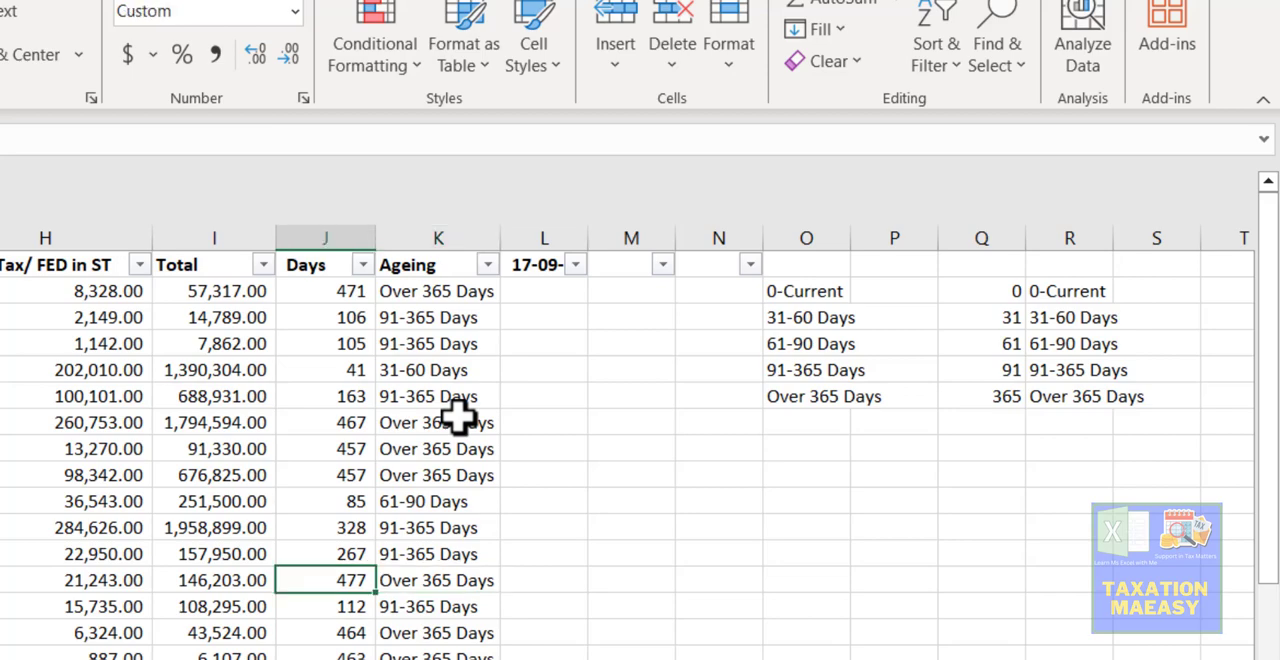
key(Down)
key(Down)
key(Down)
key(Down)
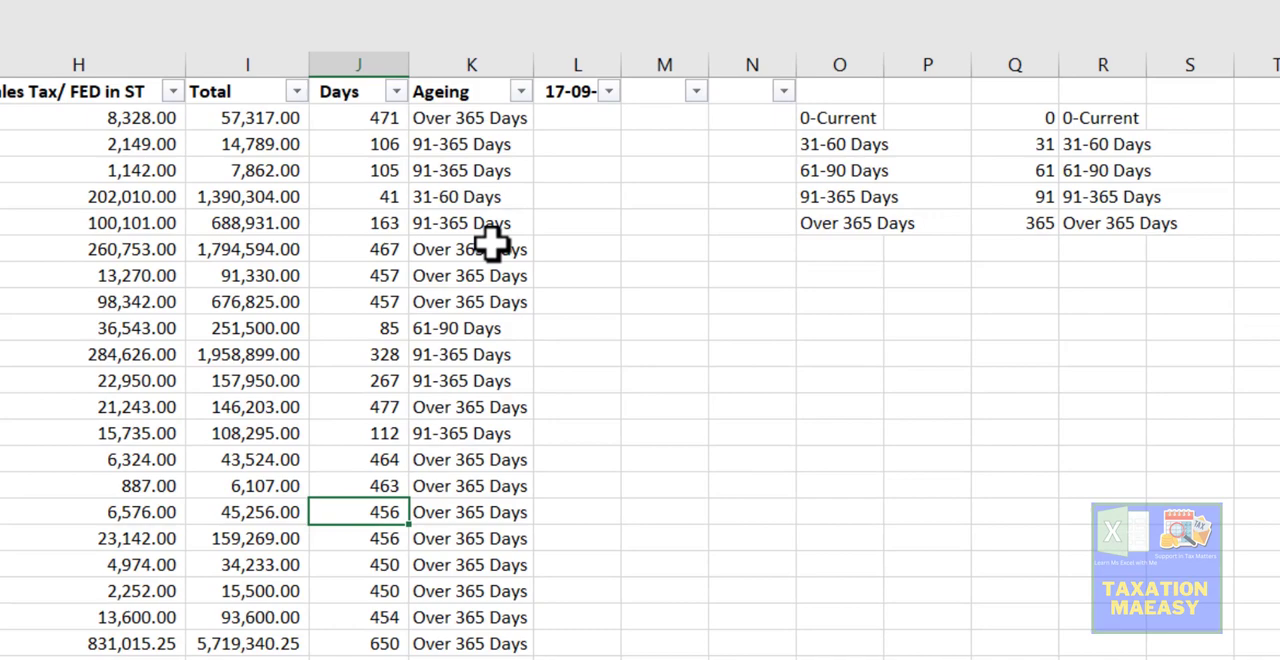
key(Right)
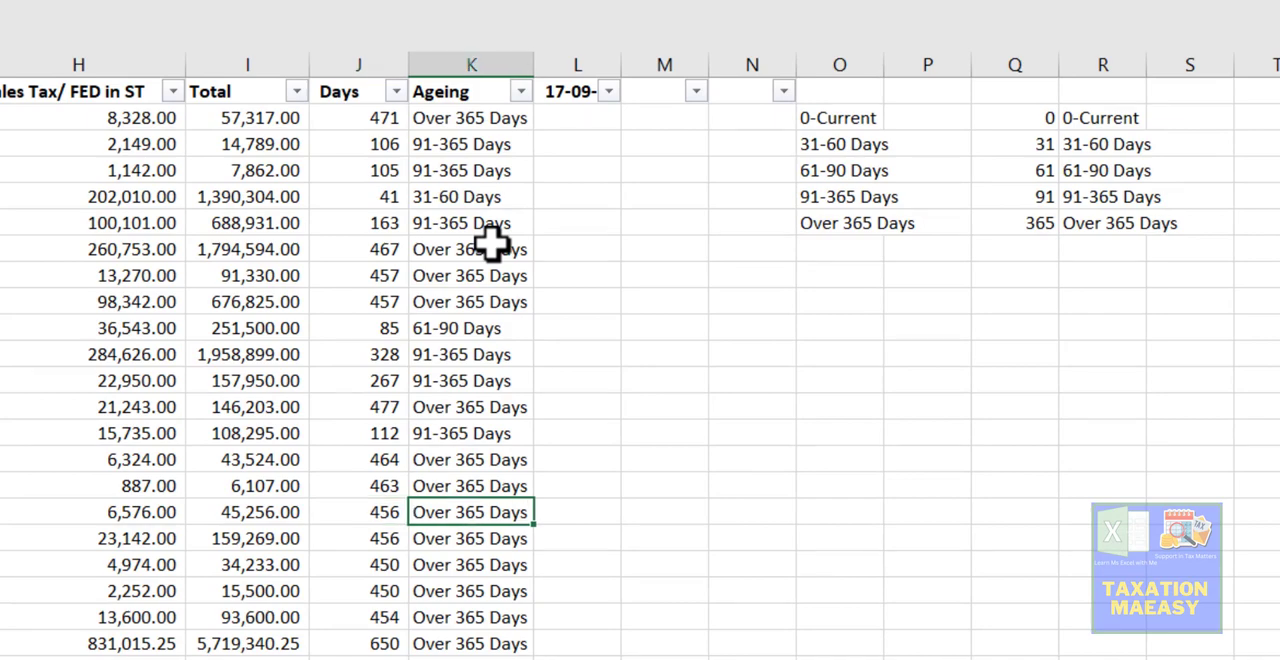
- Return to the first invoice row and examine the lookup table's threshold and bracket in Q2 and R2
key(Left)
key(Up)
key(ctrl+Up)
key(Down)
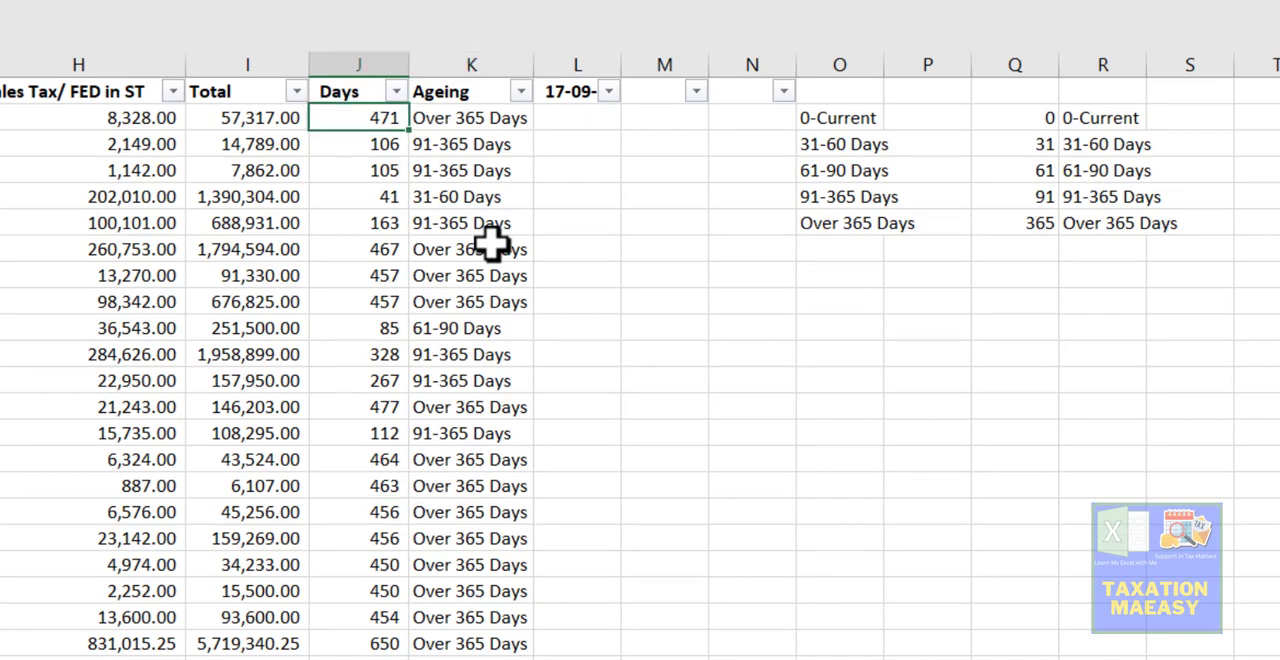
key(Right)
key(Right)
key(Right)
key(Right)
key(Right)
key(Right)
key(Right)
key(Right)
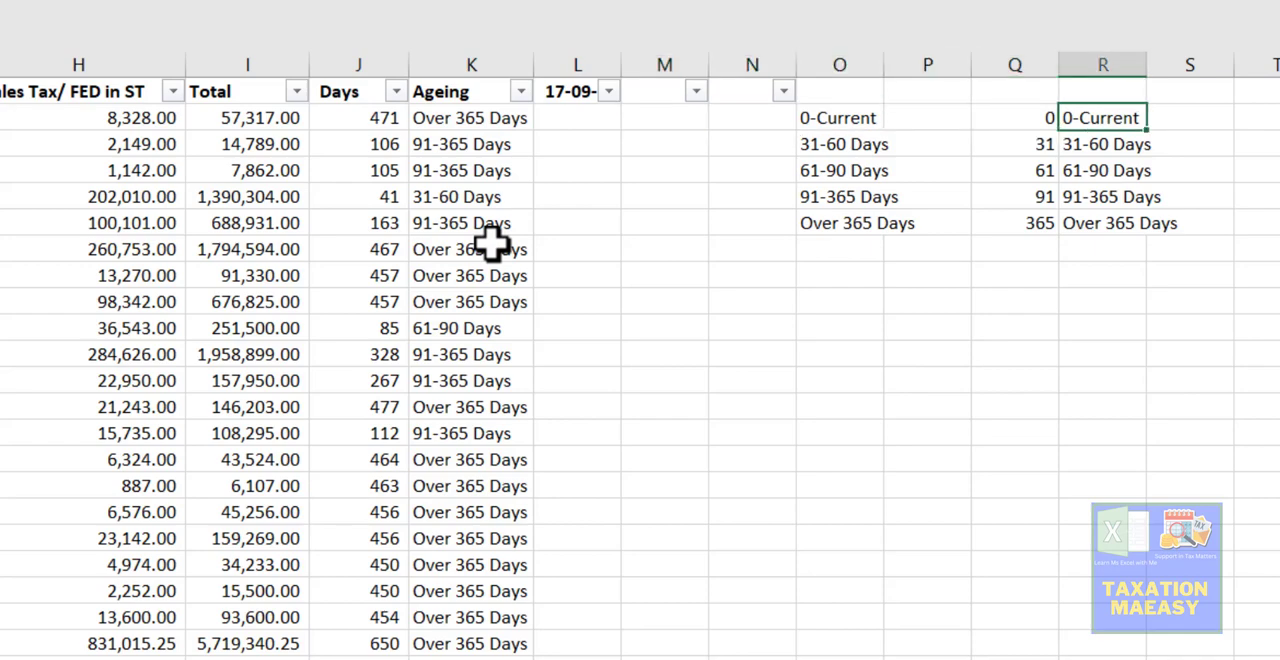
key(Left)
key(Right)
key(Left)
key(Left)
key(Left)
key(Left)
key(Left)
key(Left)
key(Left)
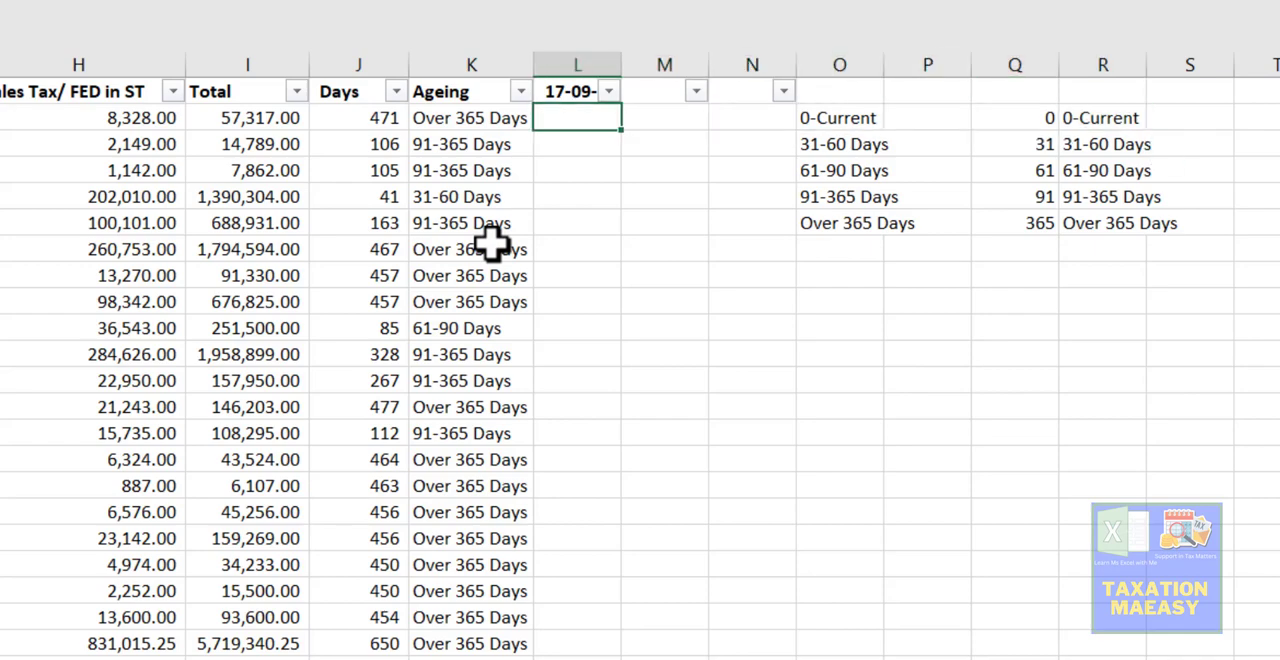
- Start a CHOOSE formula in cell L2, beside the Ageing result
key(Right)
text(=ch)
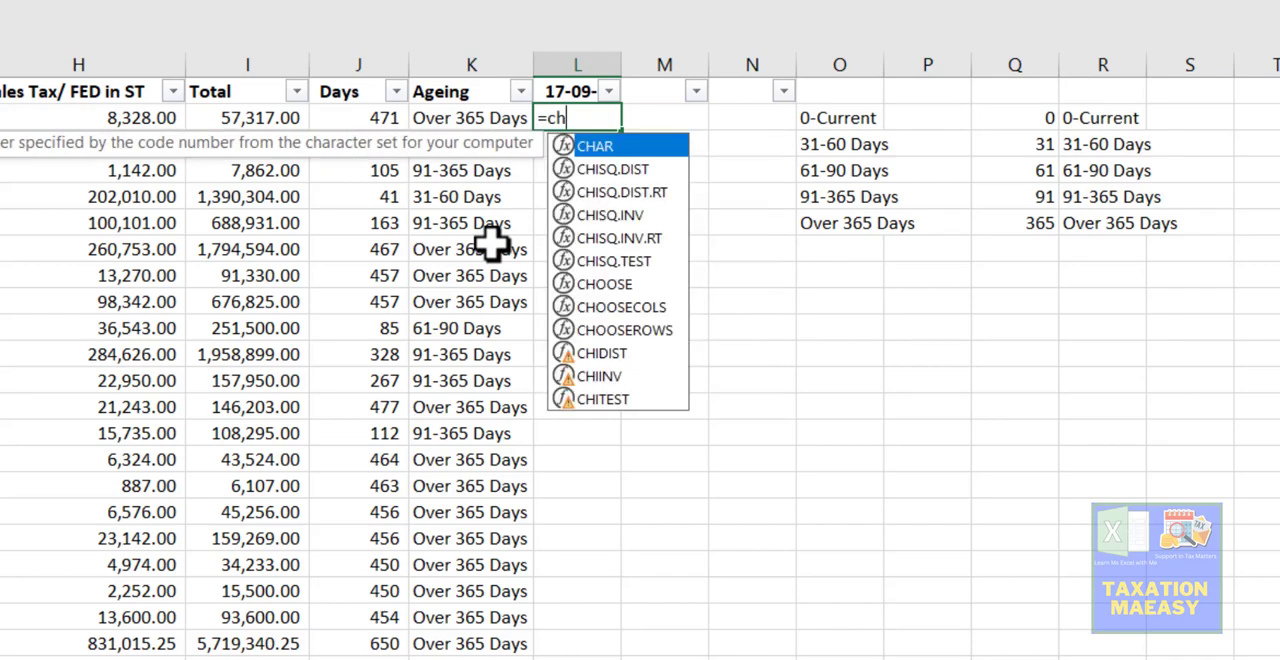
text(oose)
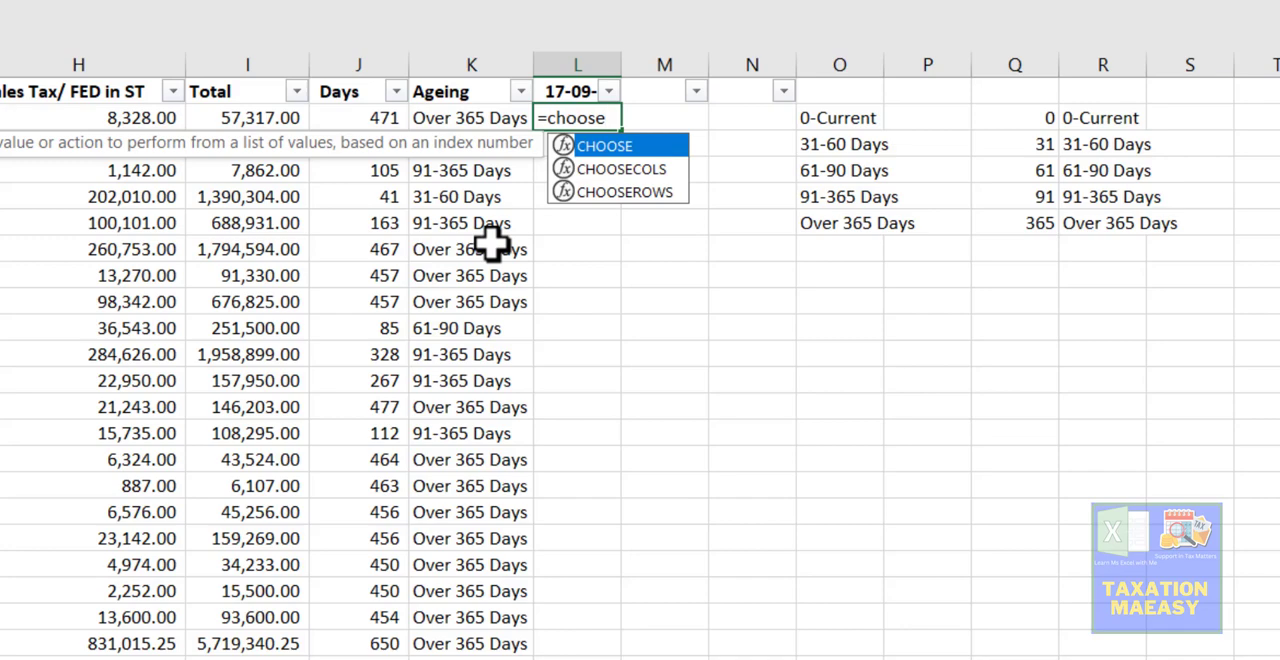
key(Tab)
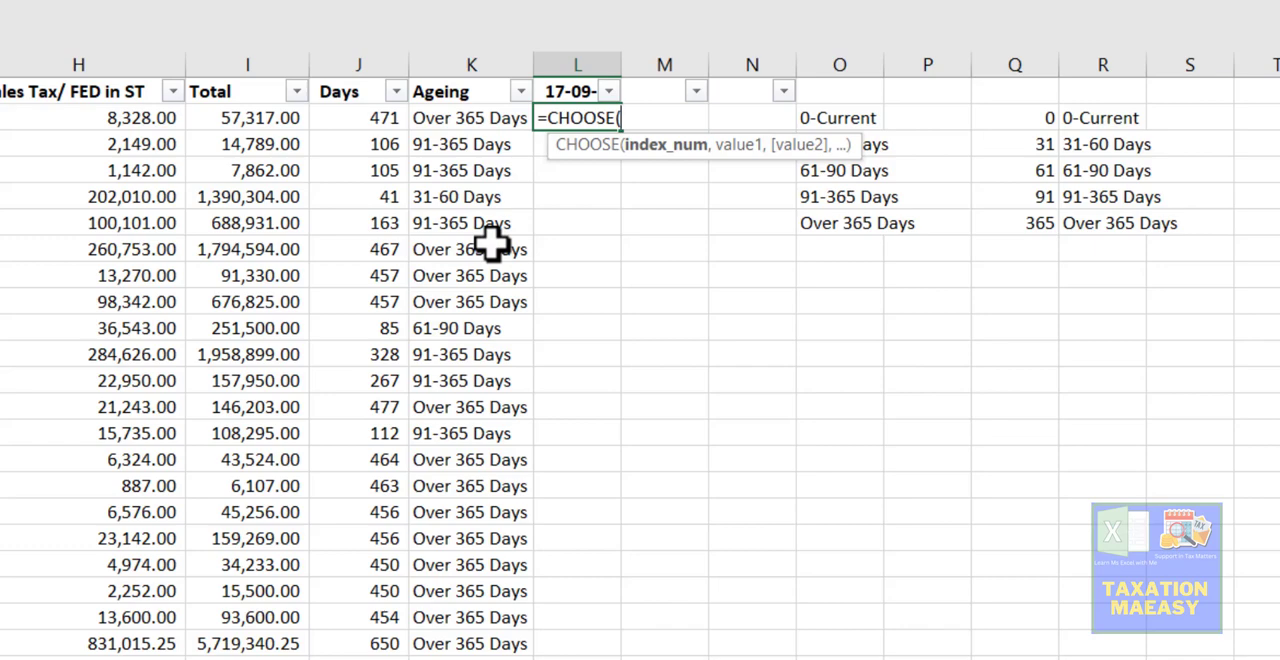
- Enter (J2>0) as the first condition of the L2 CHOOSE formula's index number
text(()
click(349, 118)
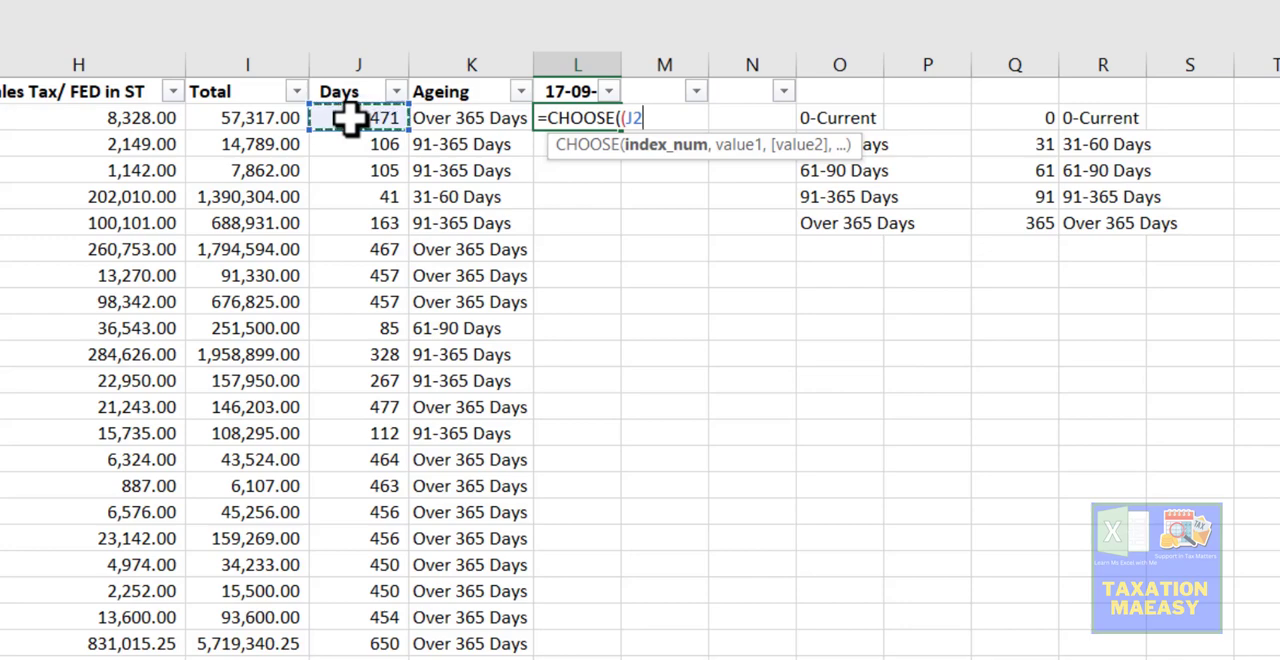
text(>)
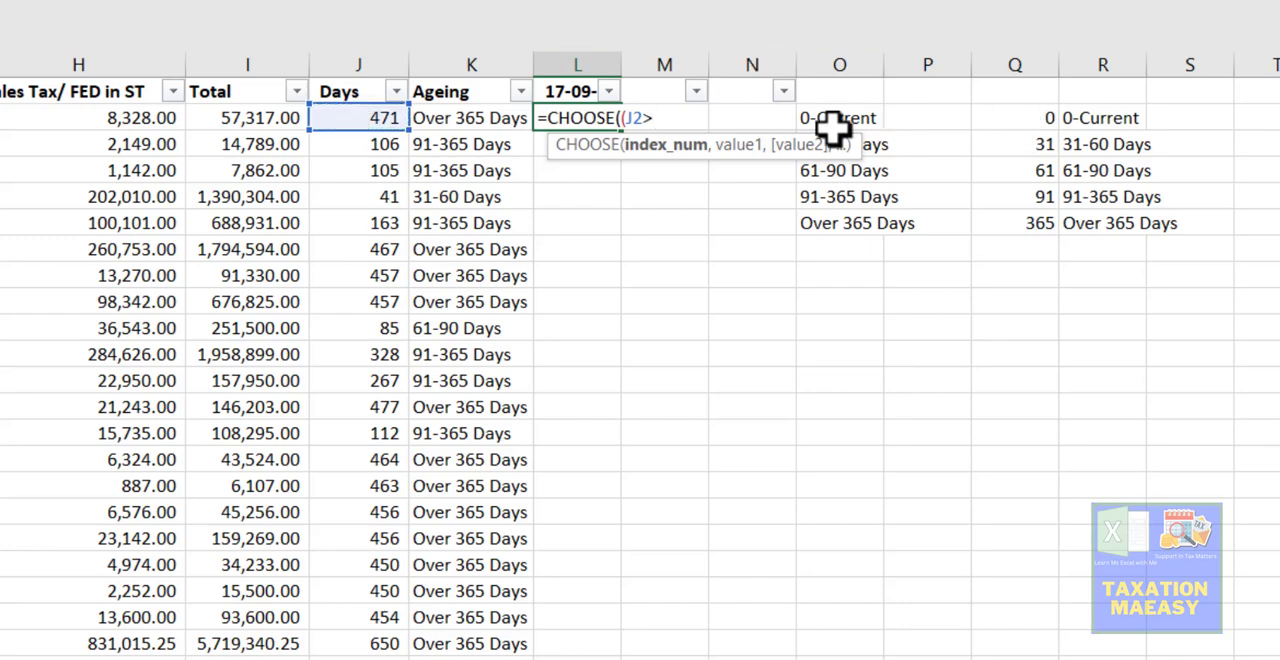
text(0)+()
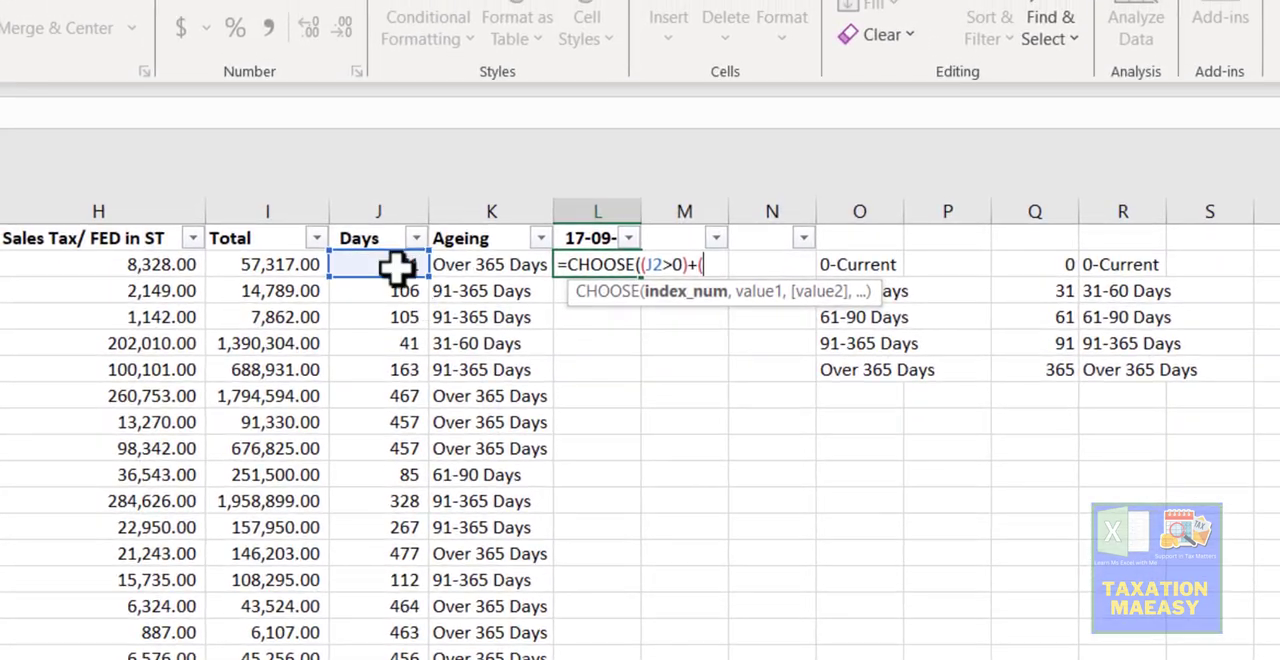
- Add (J2>31) as the second condition to the index number of the L2 CHOOSE formula
click(388, 254)
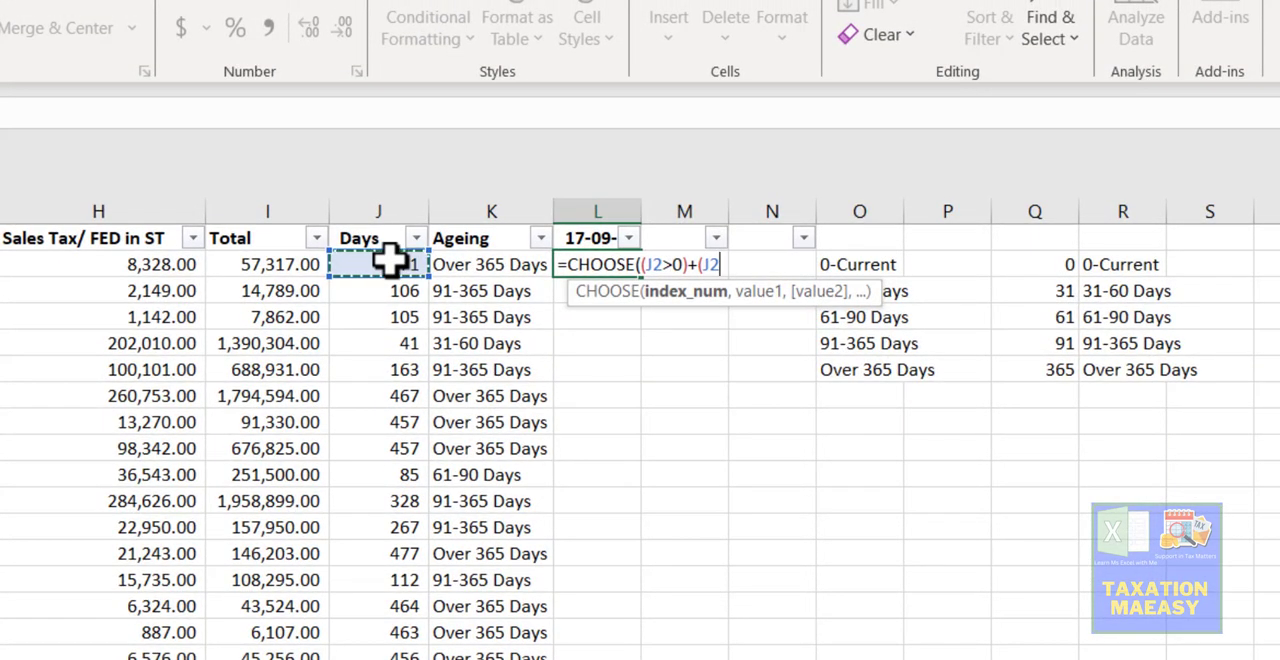
text(>)
text(3)
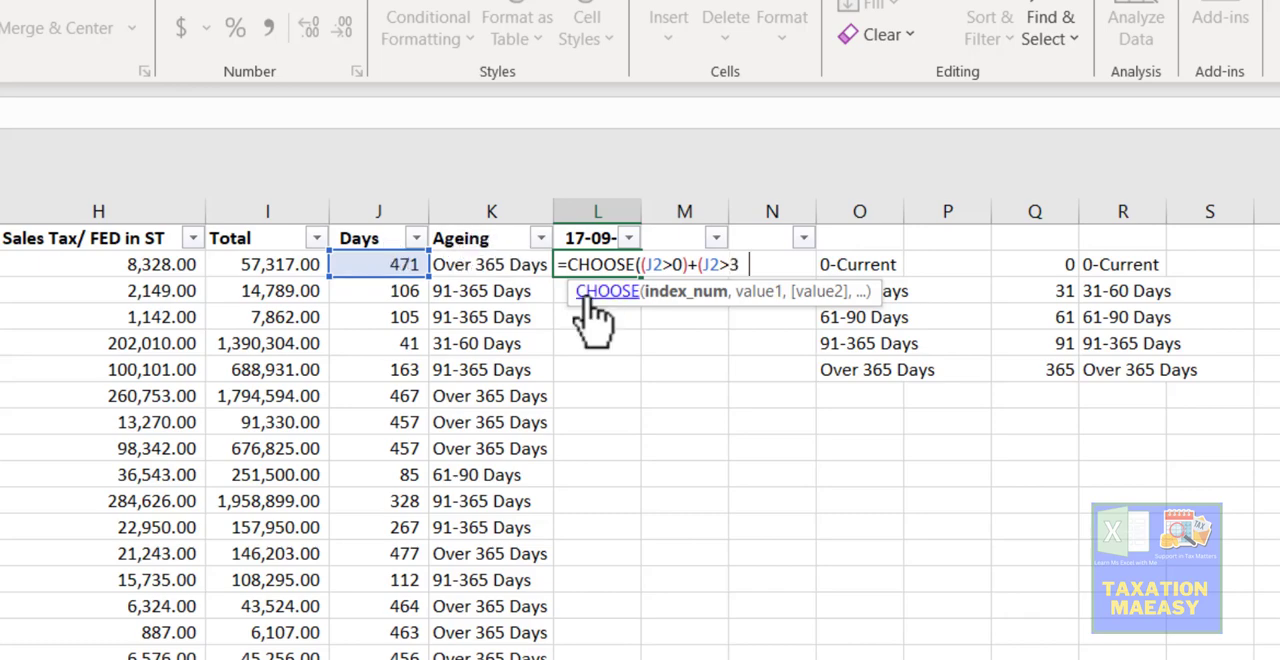
text(1))
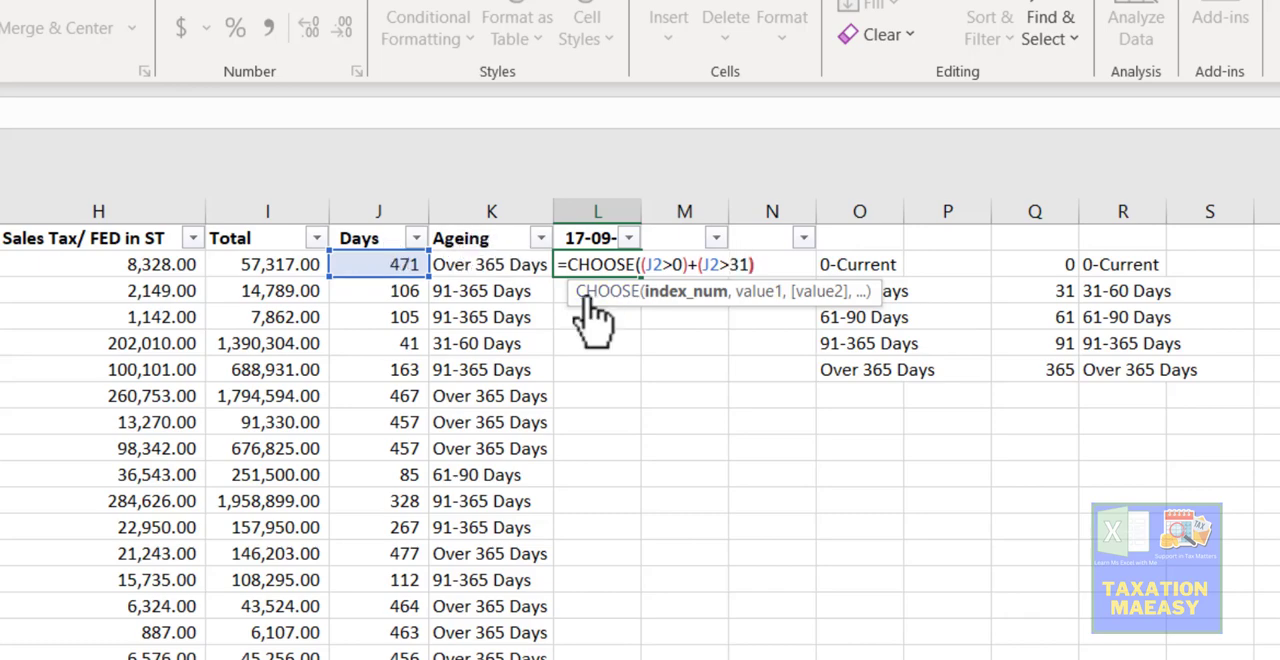
text(+()
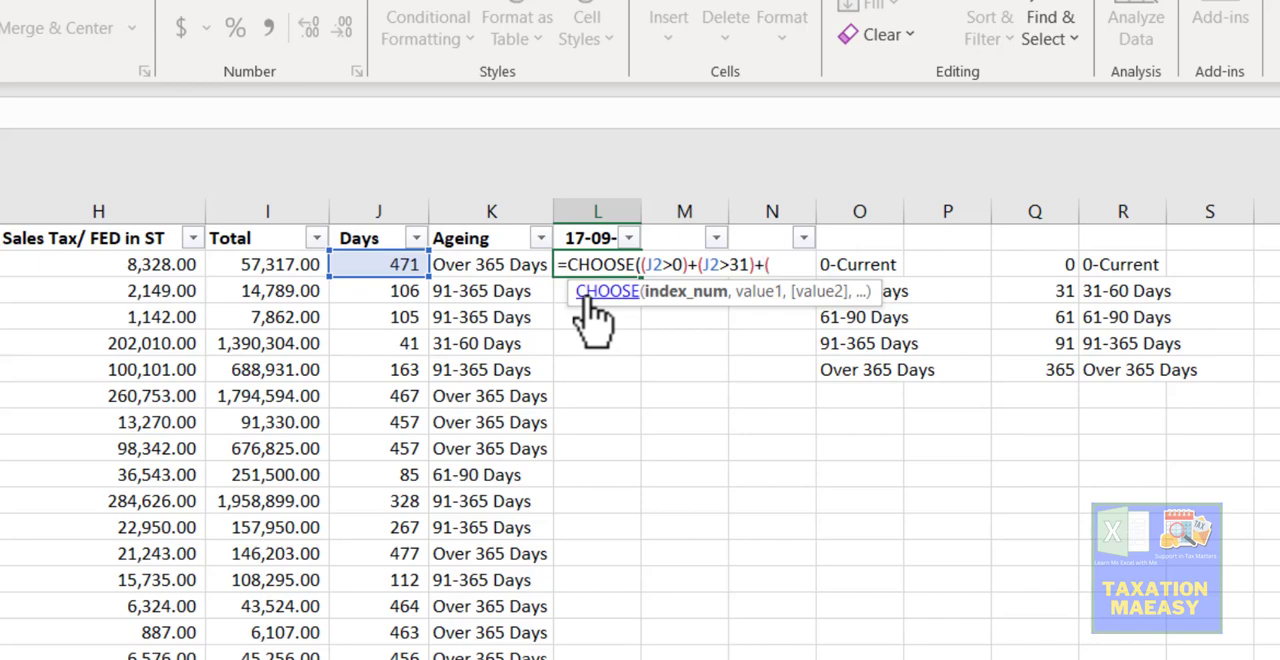
- Add (J2>61) as the third condition to the index number of the L2 CHOOSE formula
click(394, 264)
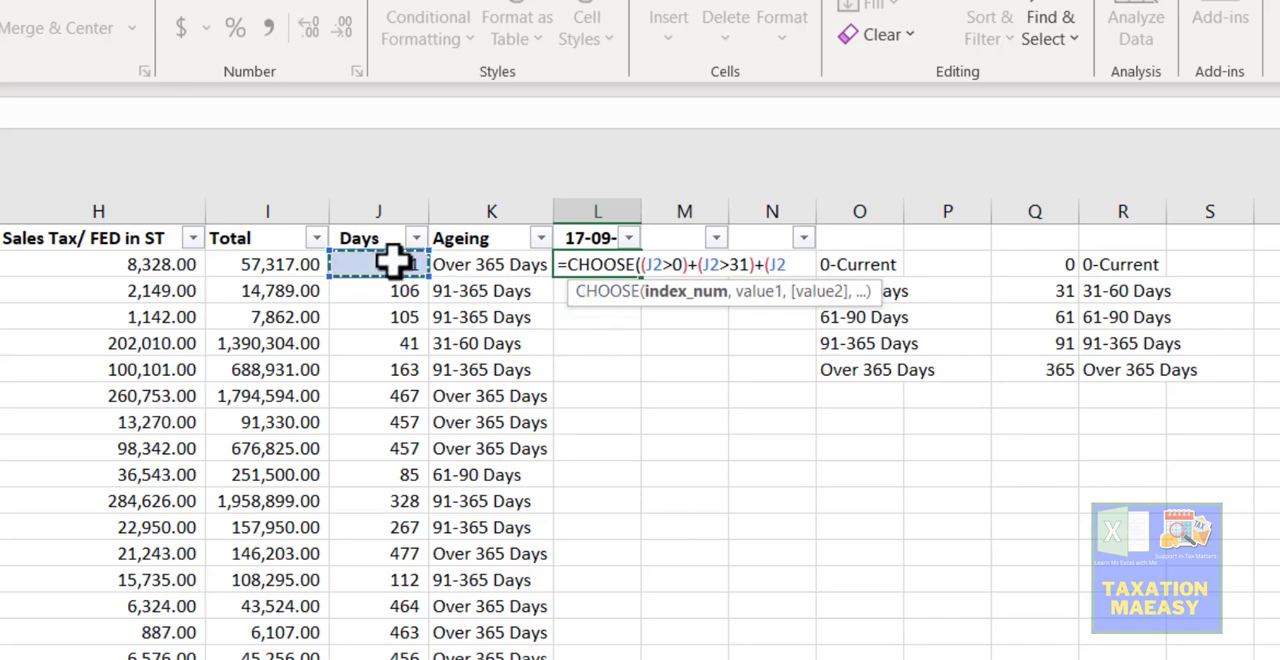
text(>61))
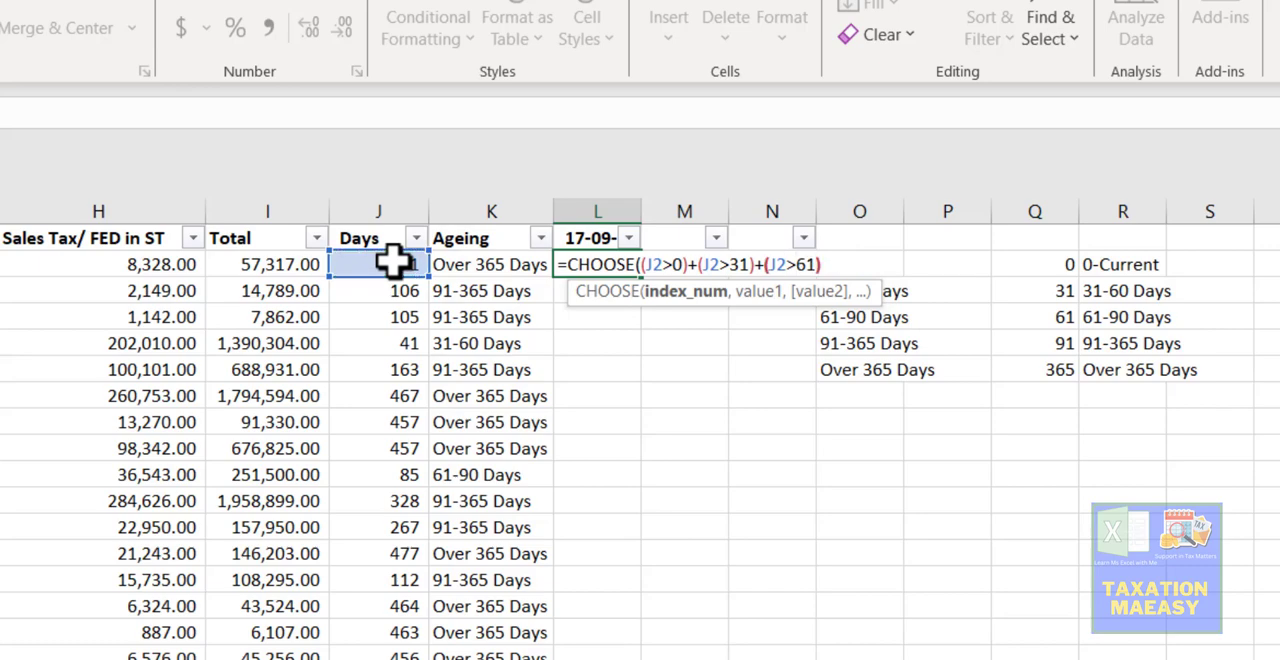
text(+()
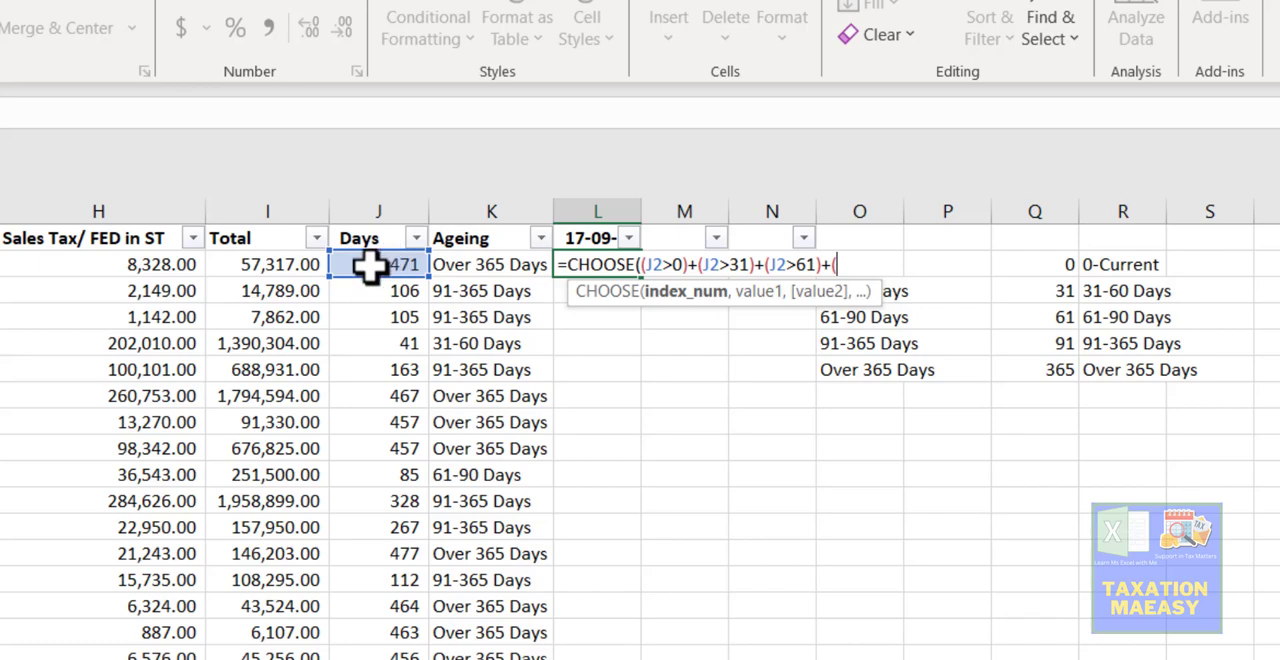
- Add (J2>91) as the fourth condition to the index number of the L2 CHOOSE formula
click(371, 264)
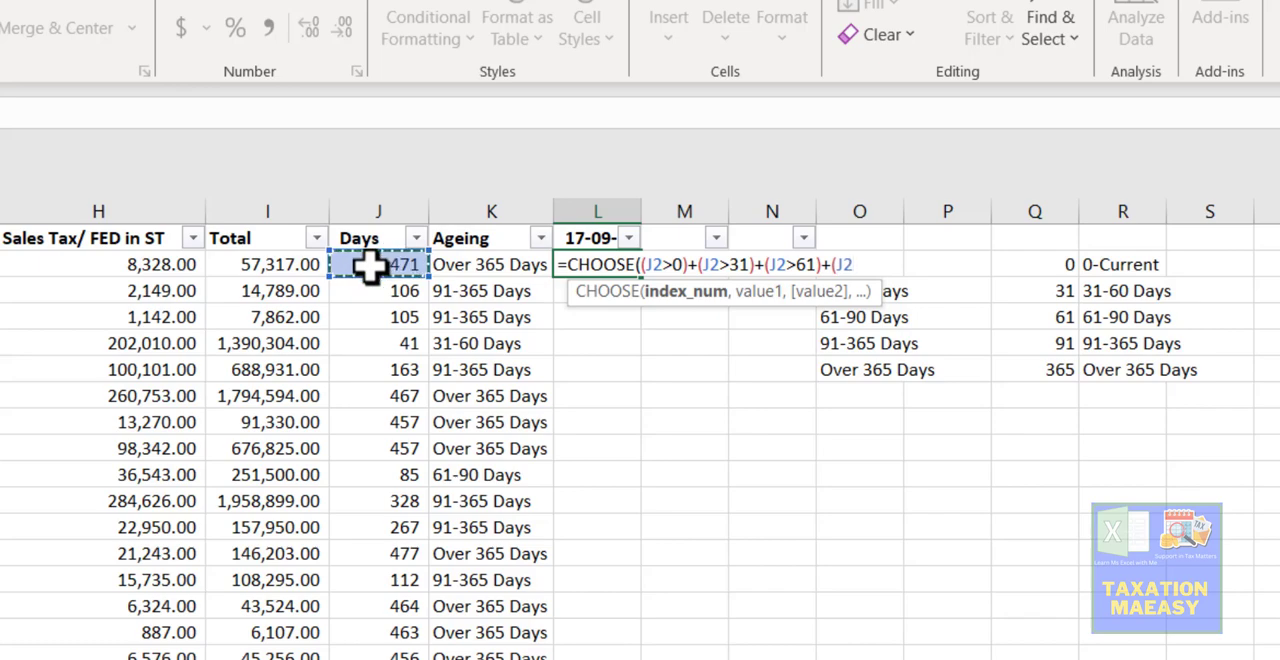
text(>91)+)
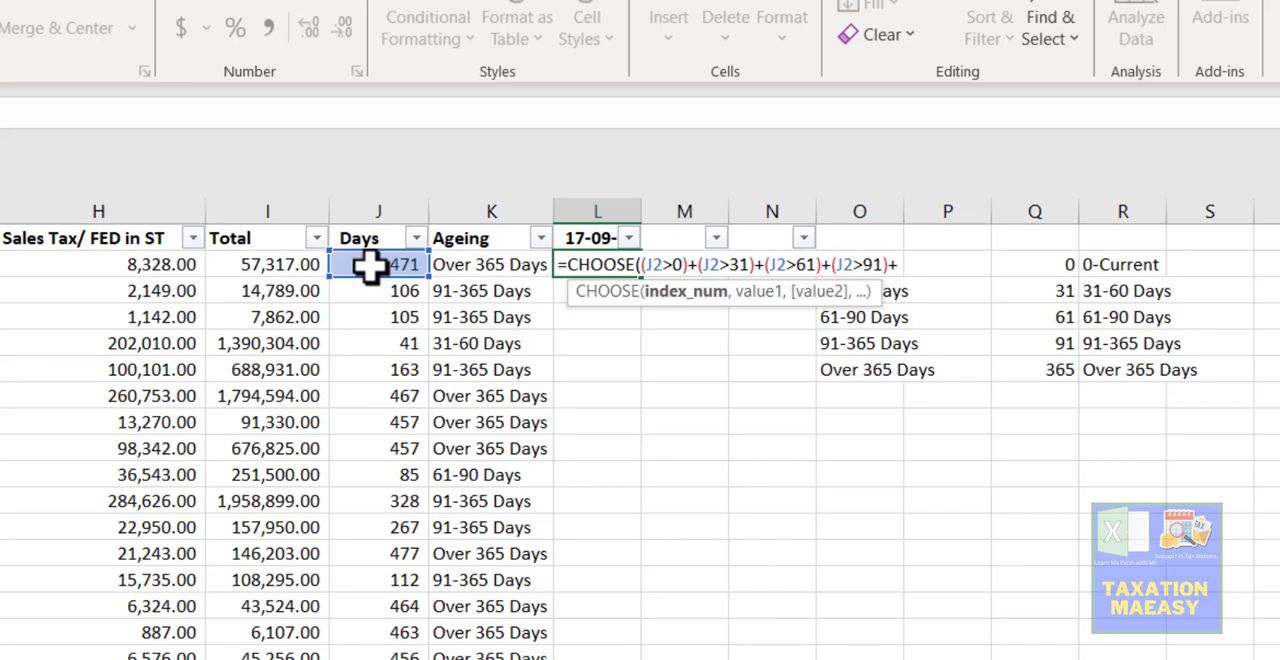
text(()
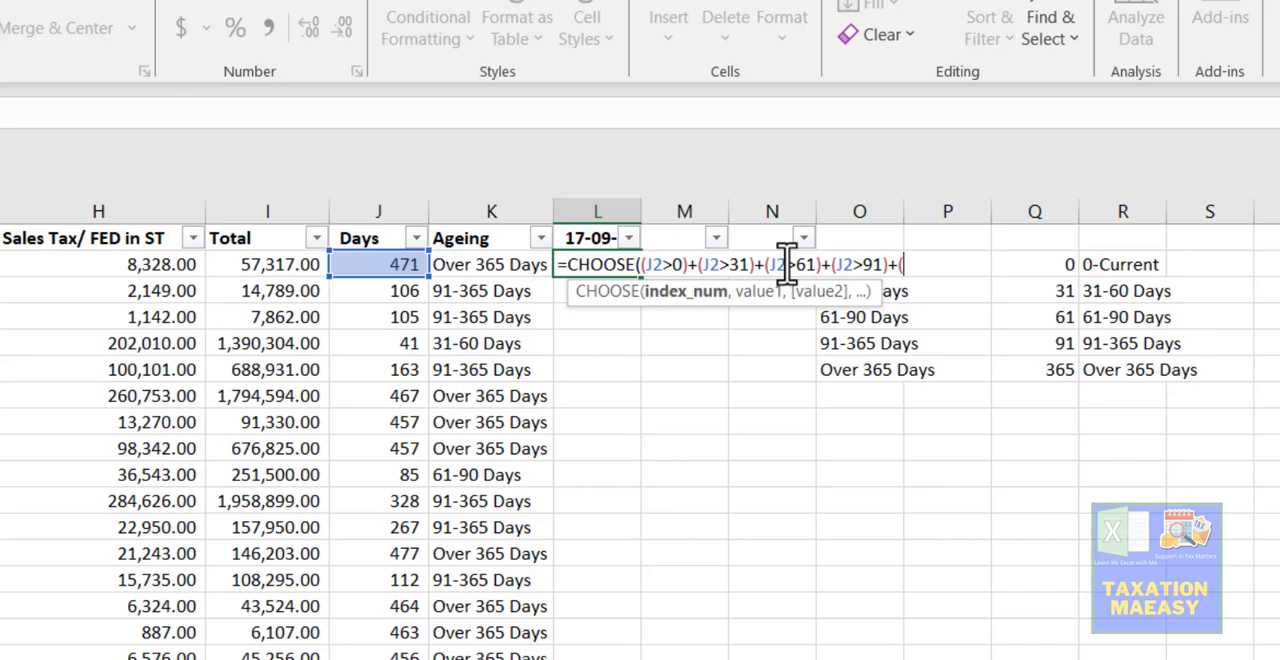
- Complete the index number of the L2 CHOOSE formula with (J2>36) as its fifth condition
click(380, 266)
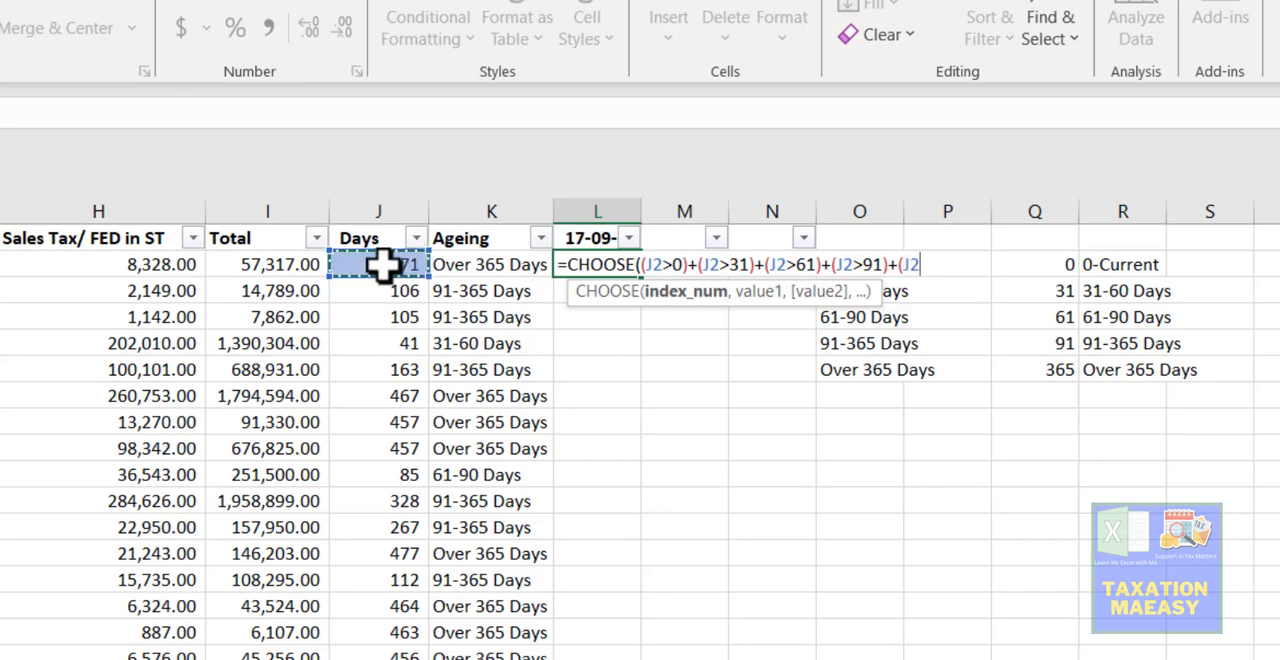
text(>36)
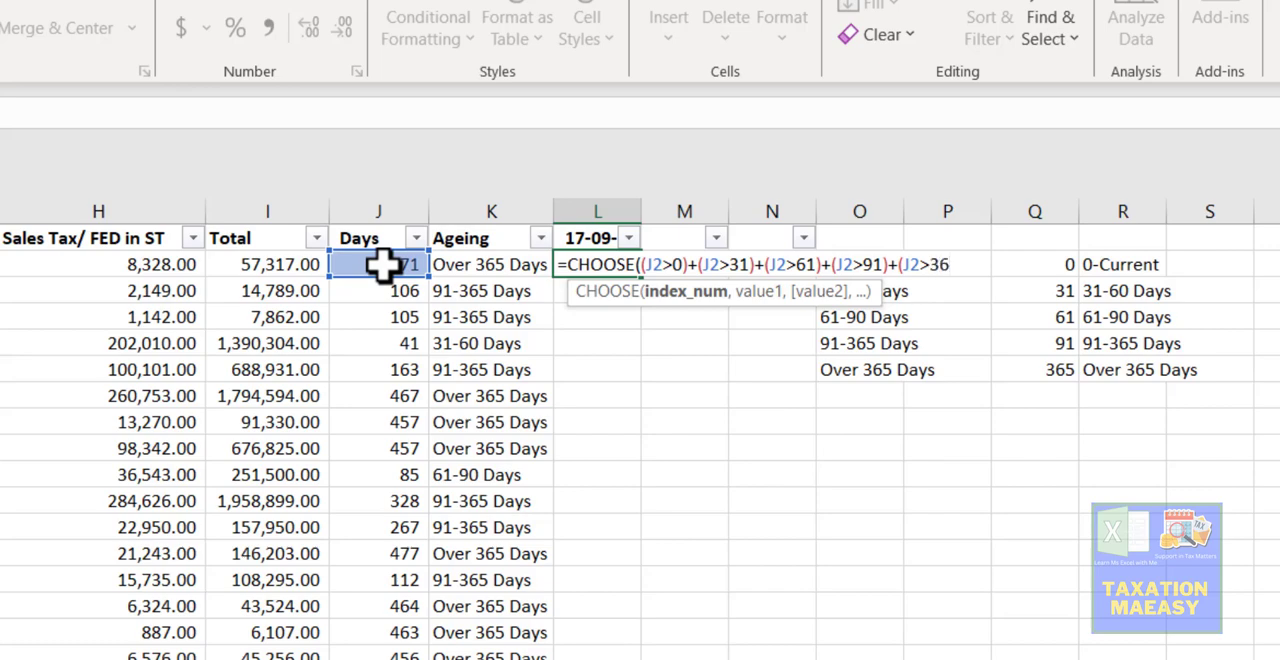
text())
text(,)
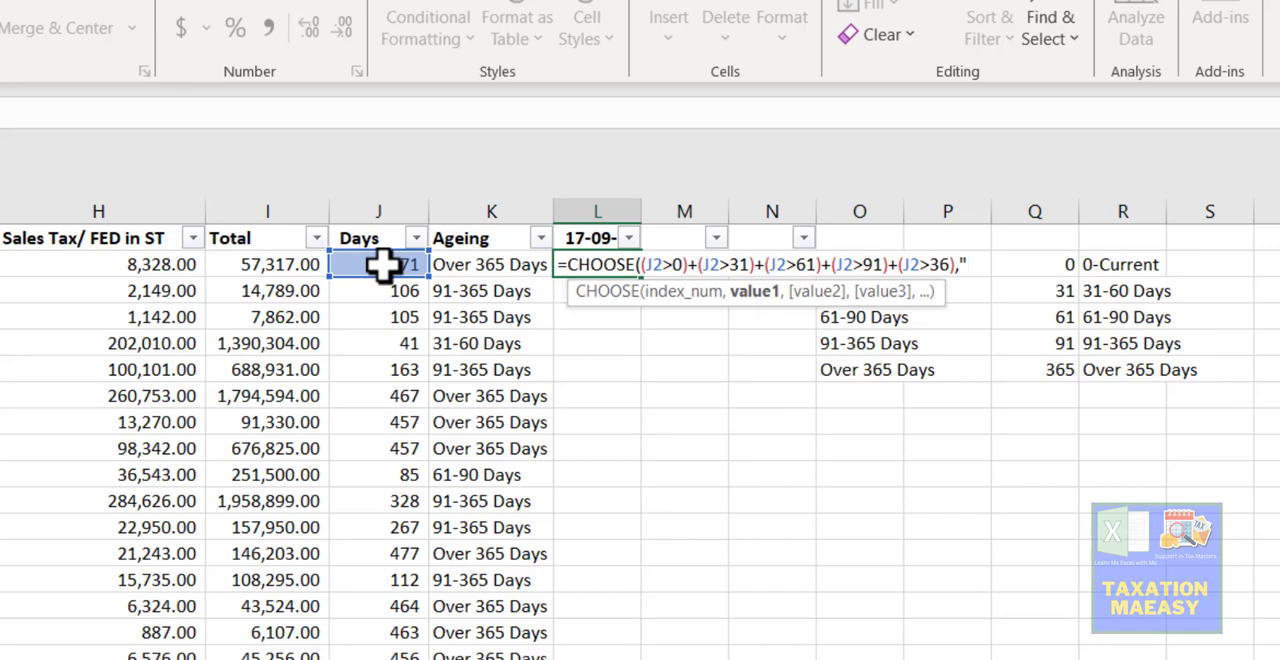
- Enter "0-Current" as the first value of the L2 CHOOSE formula
text(8)
key(BackSpace)
text(0-Current")
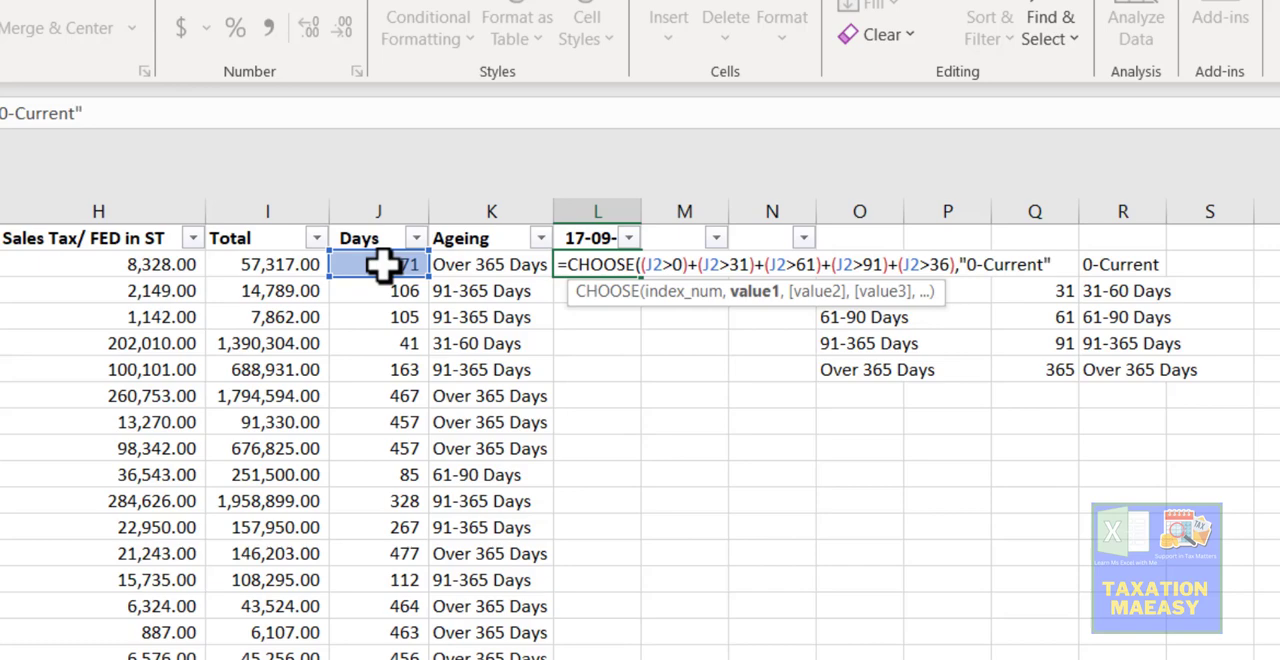
text(,)
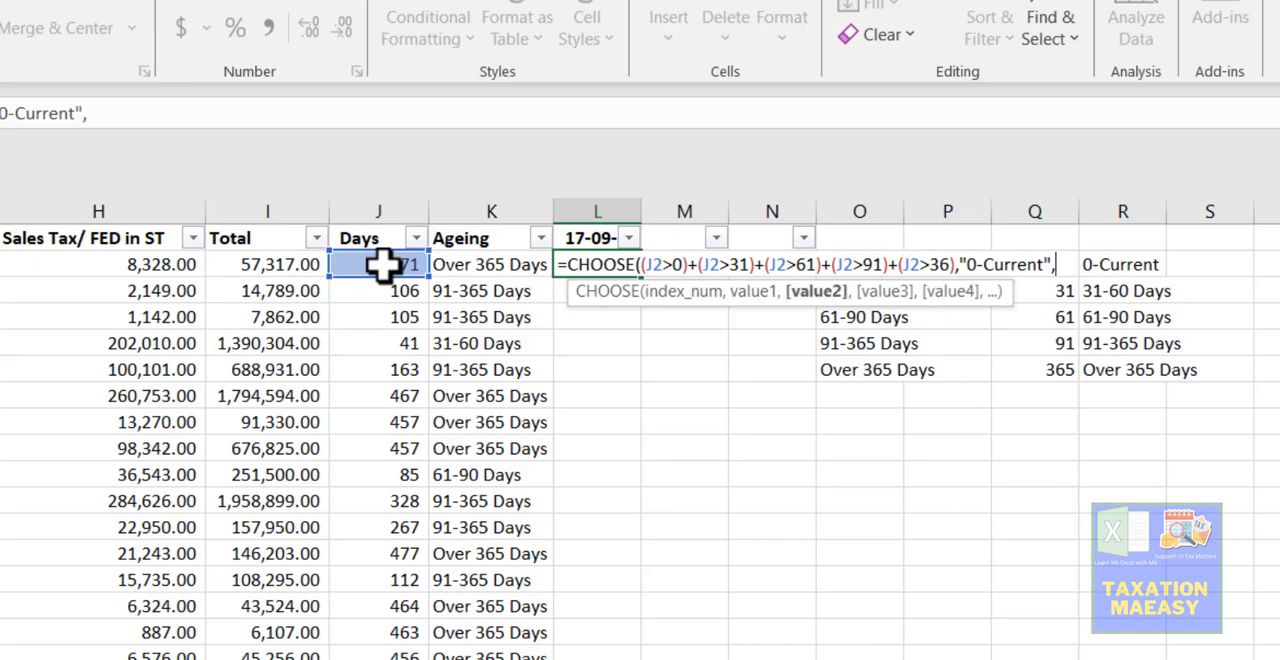
text("31-6)
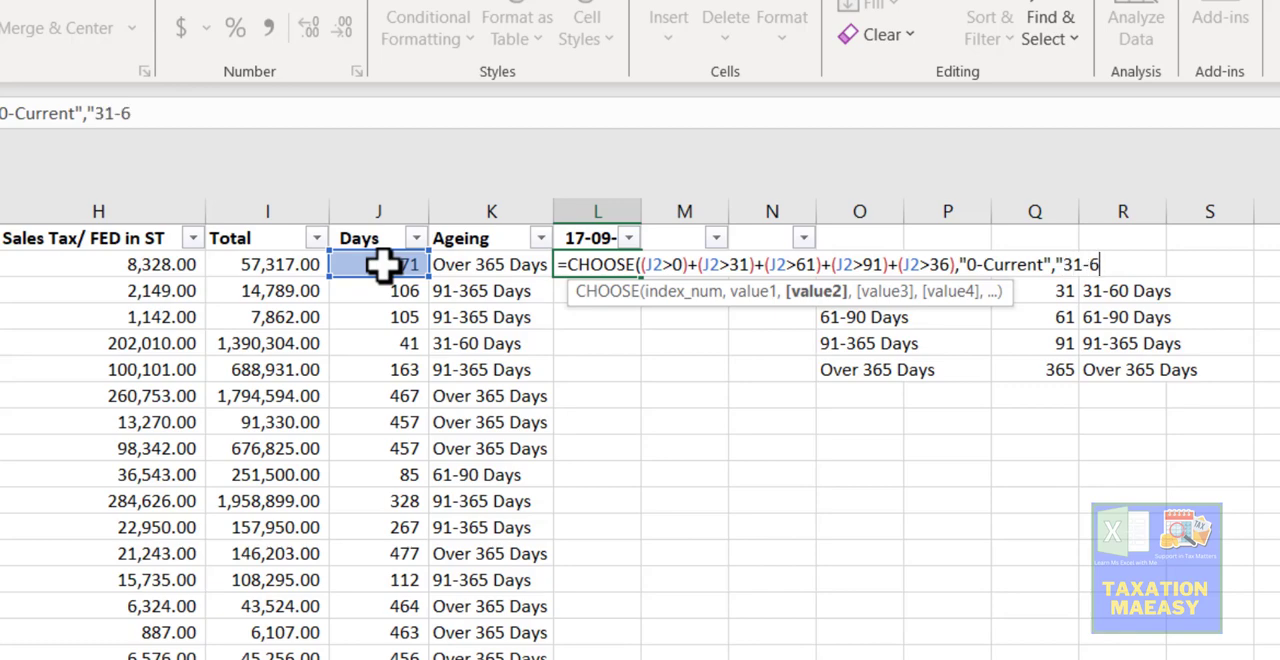
text(0 Days")
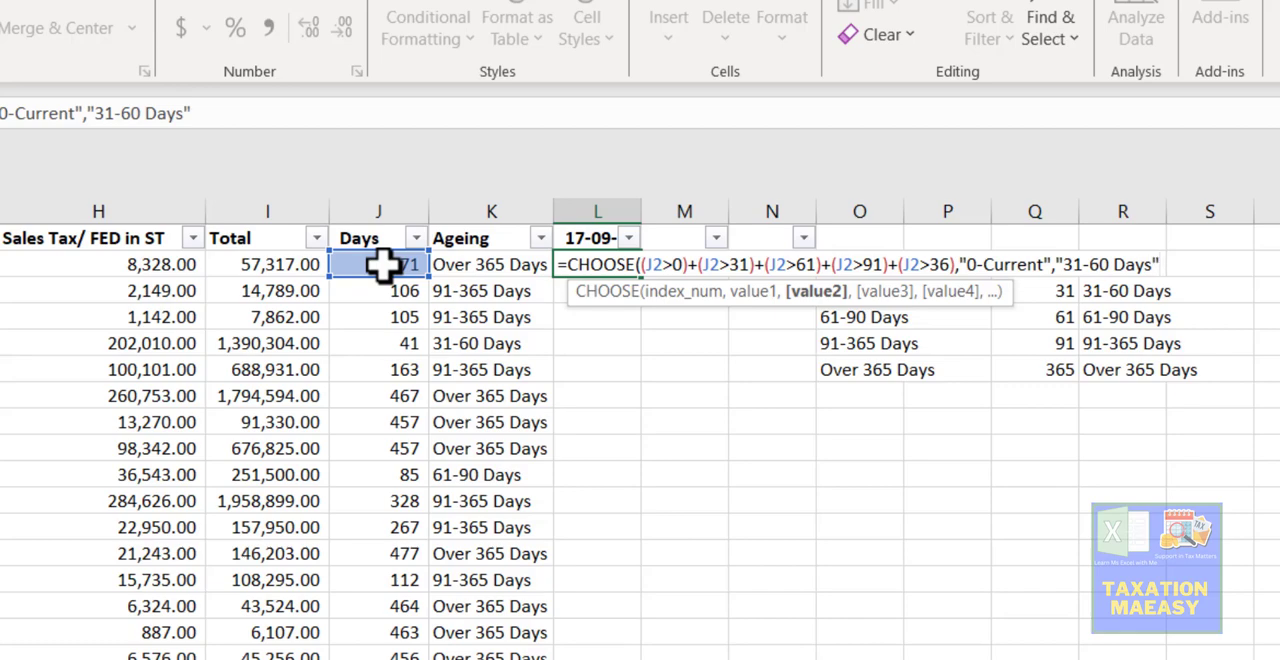
text(,)
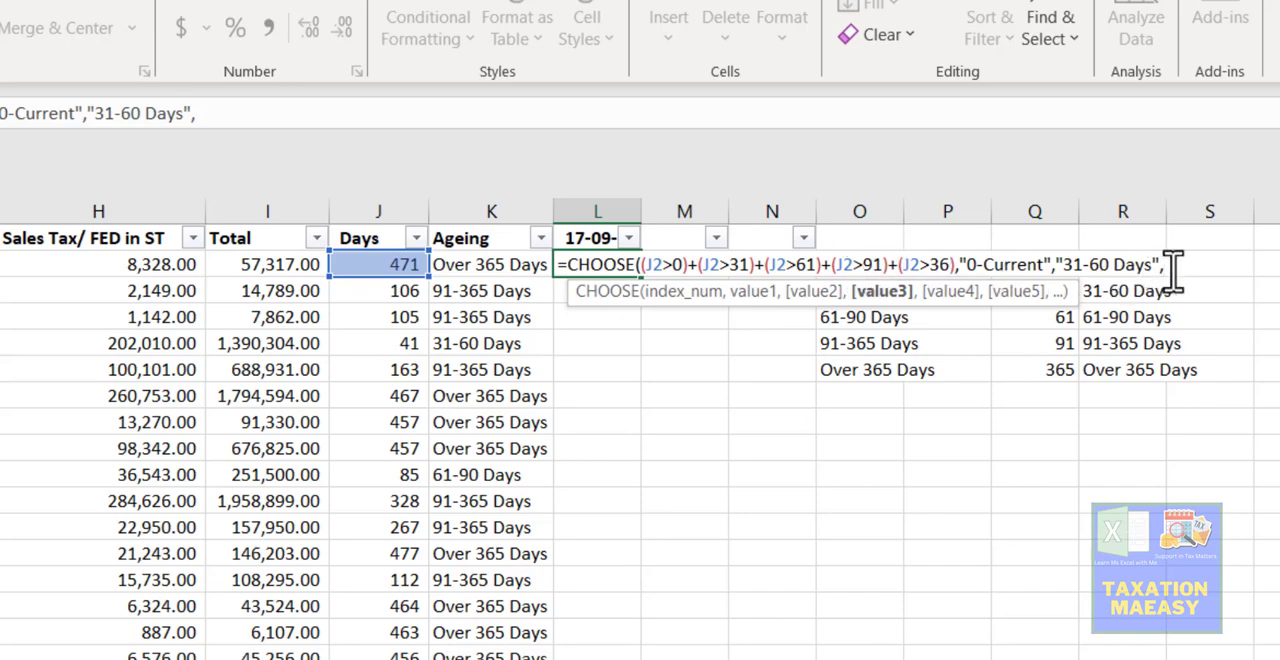
- Enter "31-60 Days" as the second value of the L2 CHOOSE formula and open the third value's text string
text("91-)
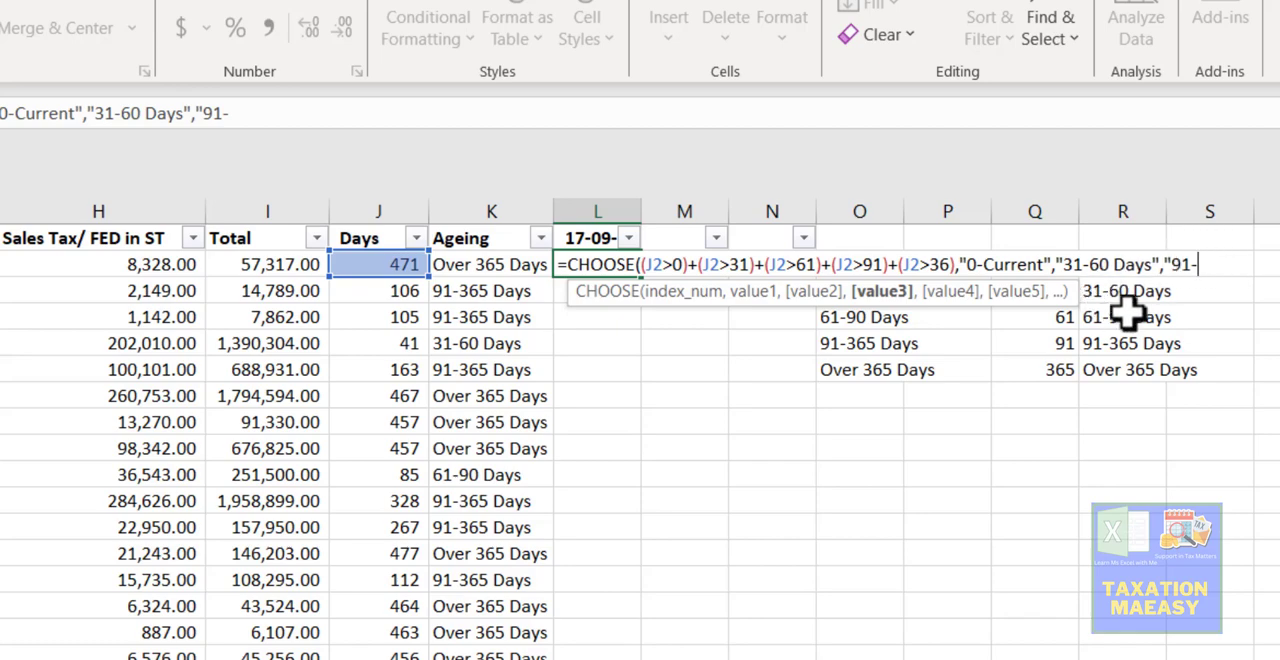
key(BackSpace)
key(BackSpace)
key(BackSpace)
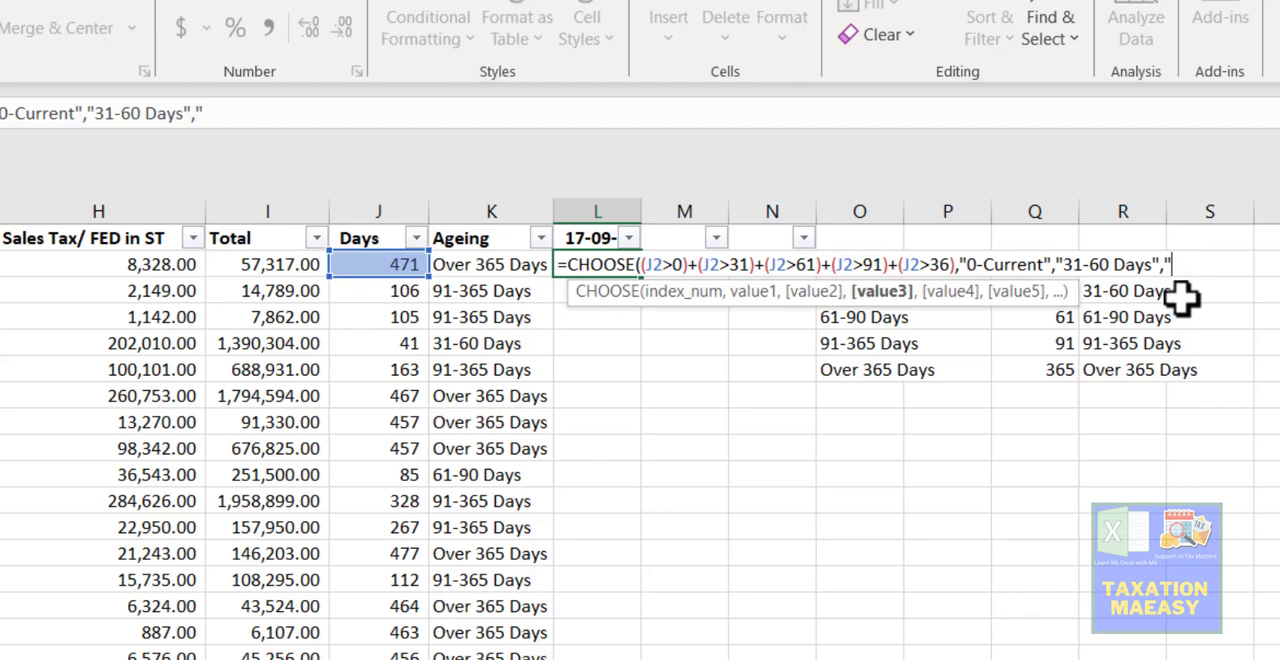
- Enter "61-90 Days" as the third value of the L2 CHOOSE formula
text(61-90 D)
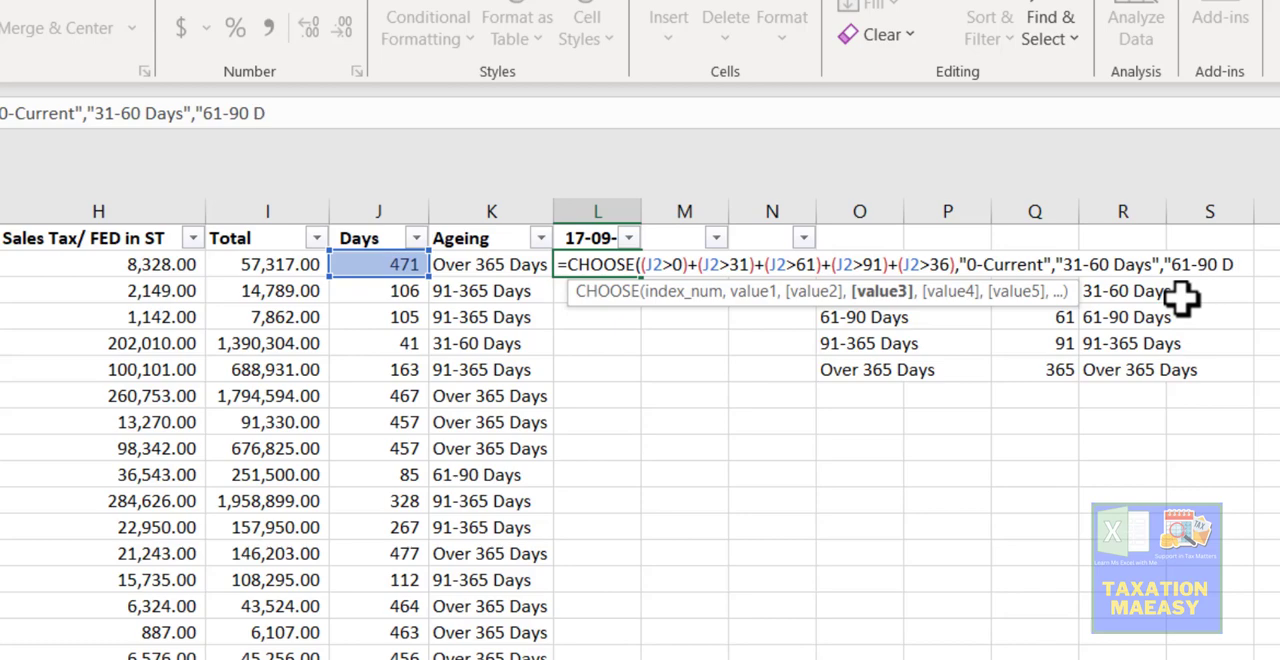
text(ays",)
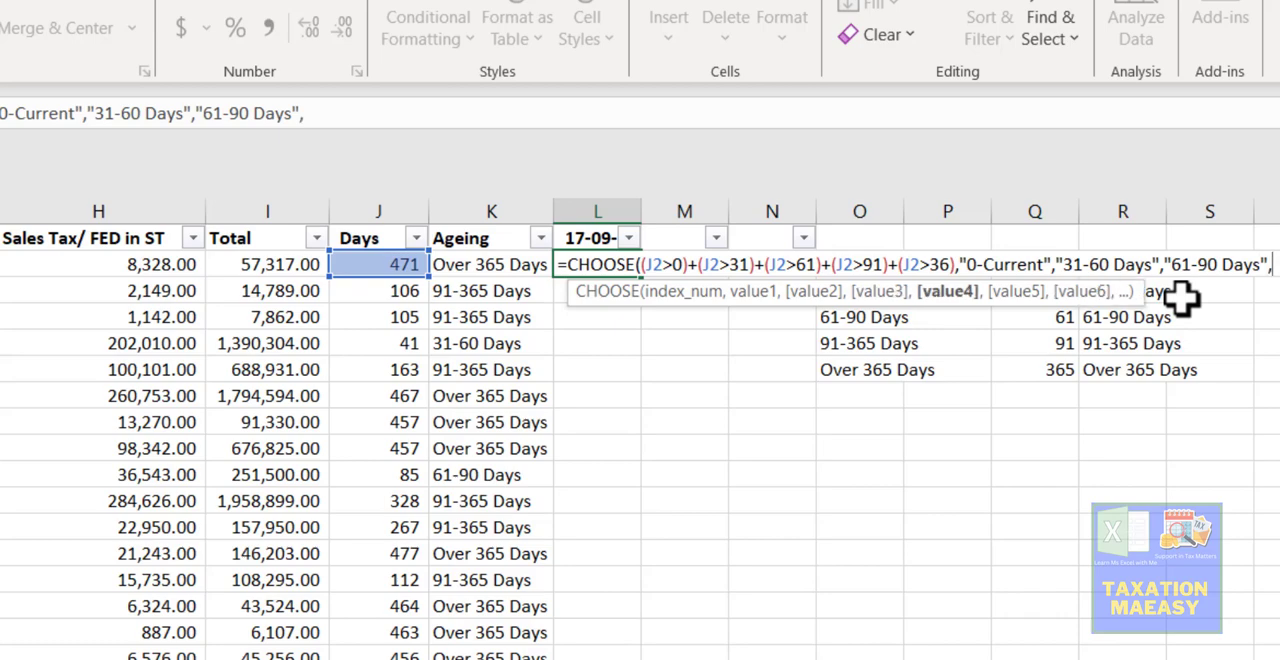
text("91-36)
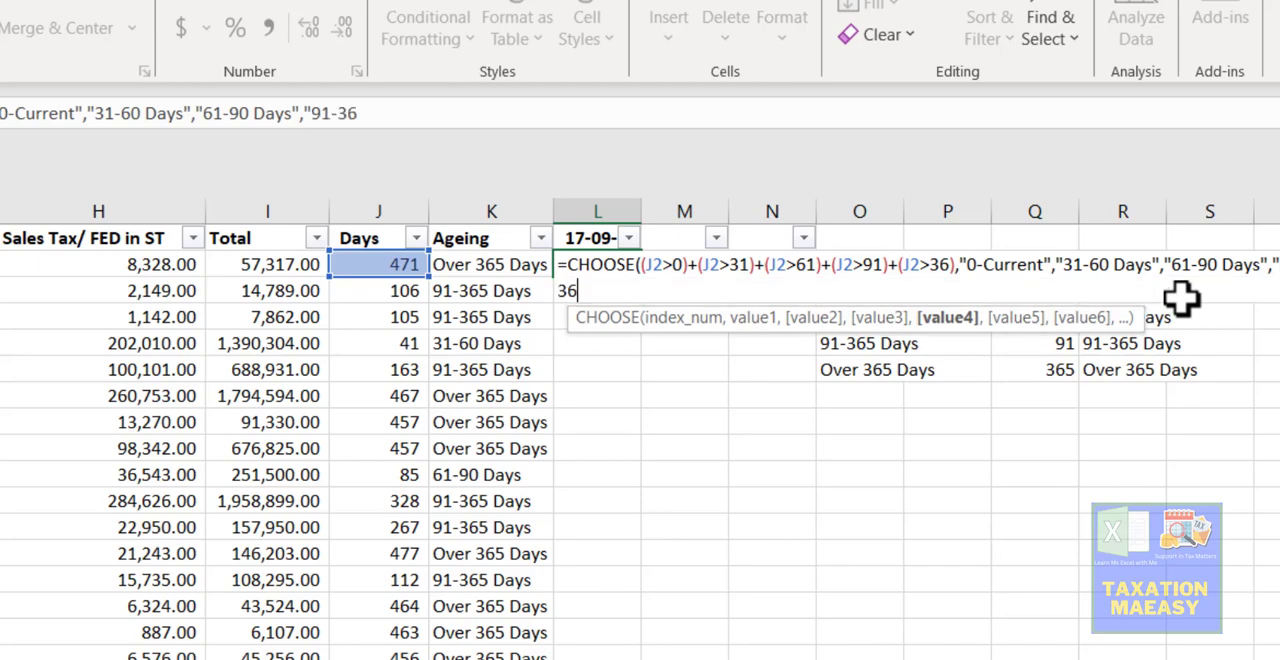
text(5 Days)
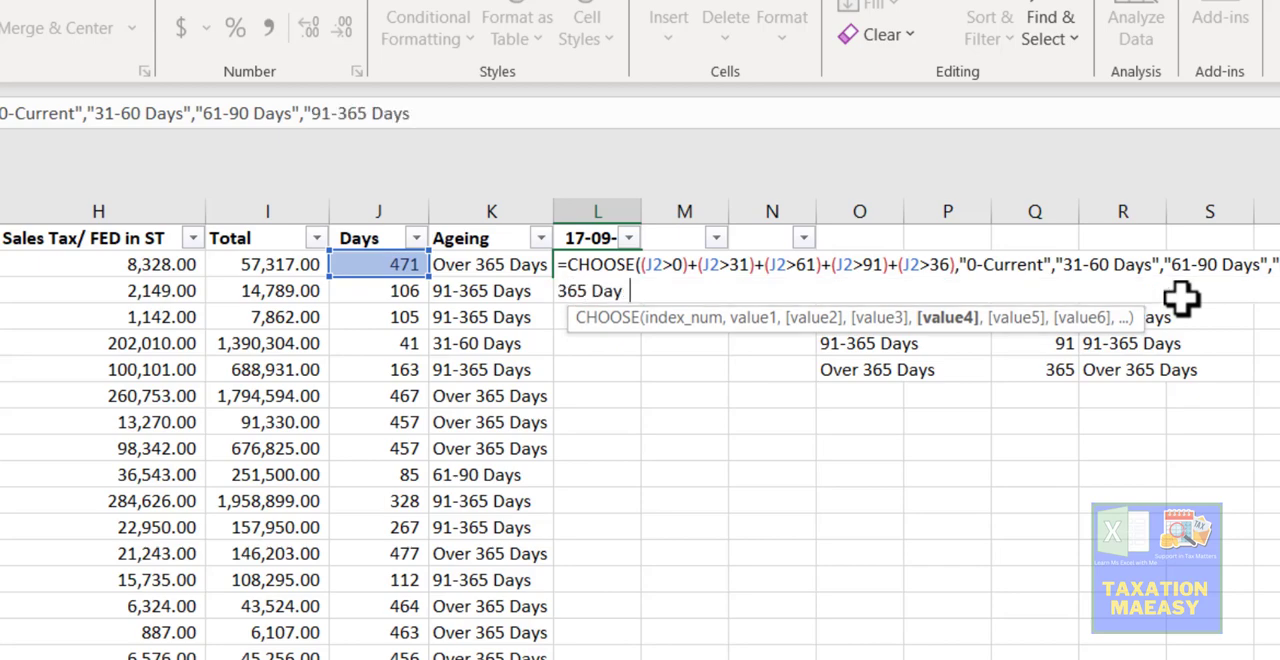
text(",)
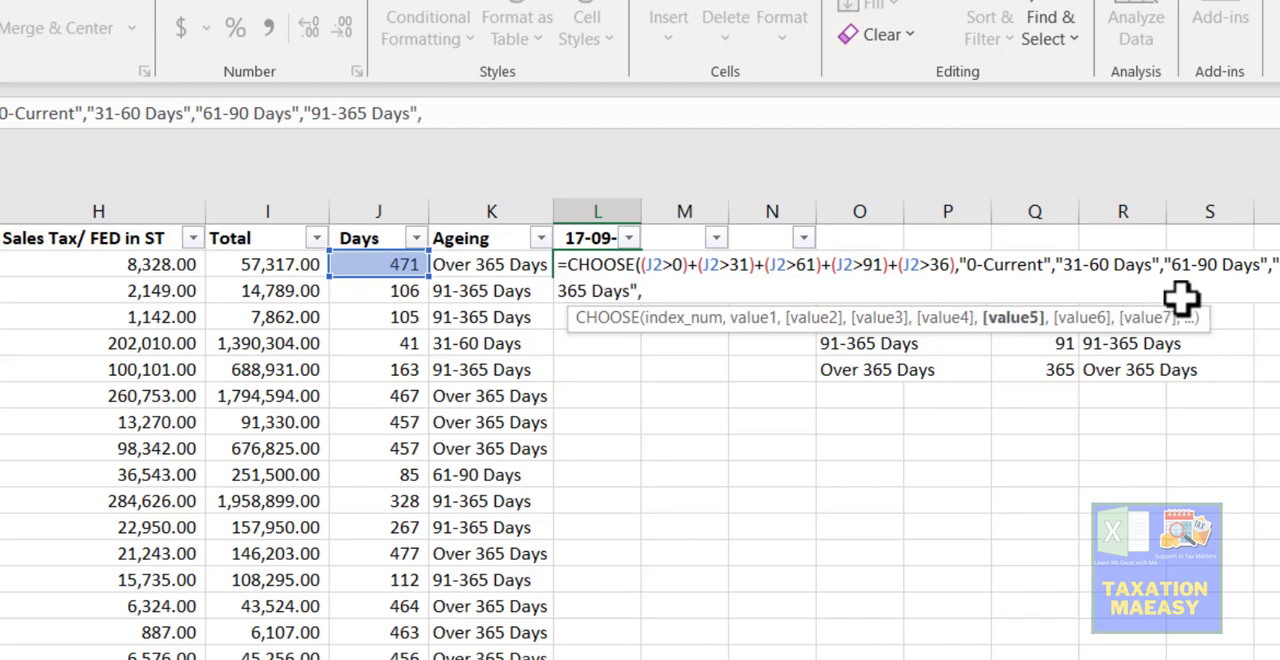
text(")
- Enter " Over 365" as the fifth value and complete the L2 CHOOSE formula
text(Over)
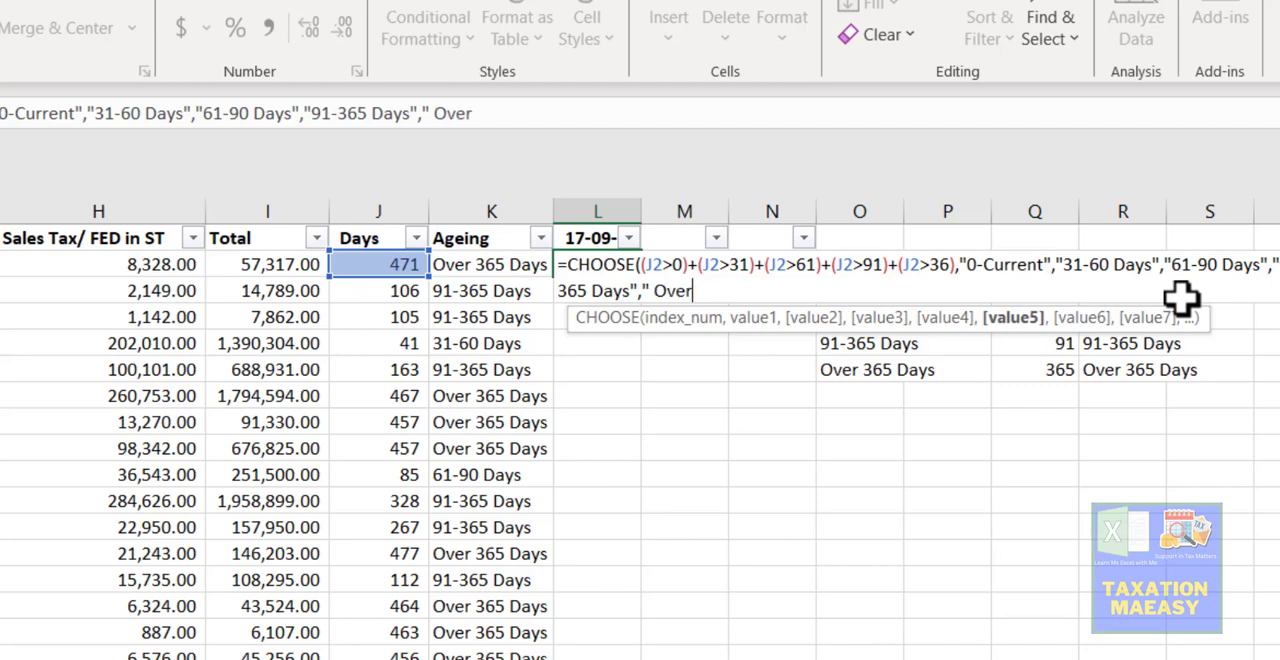
text( 365)
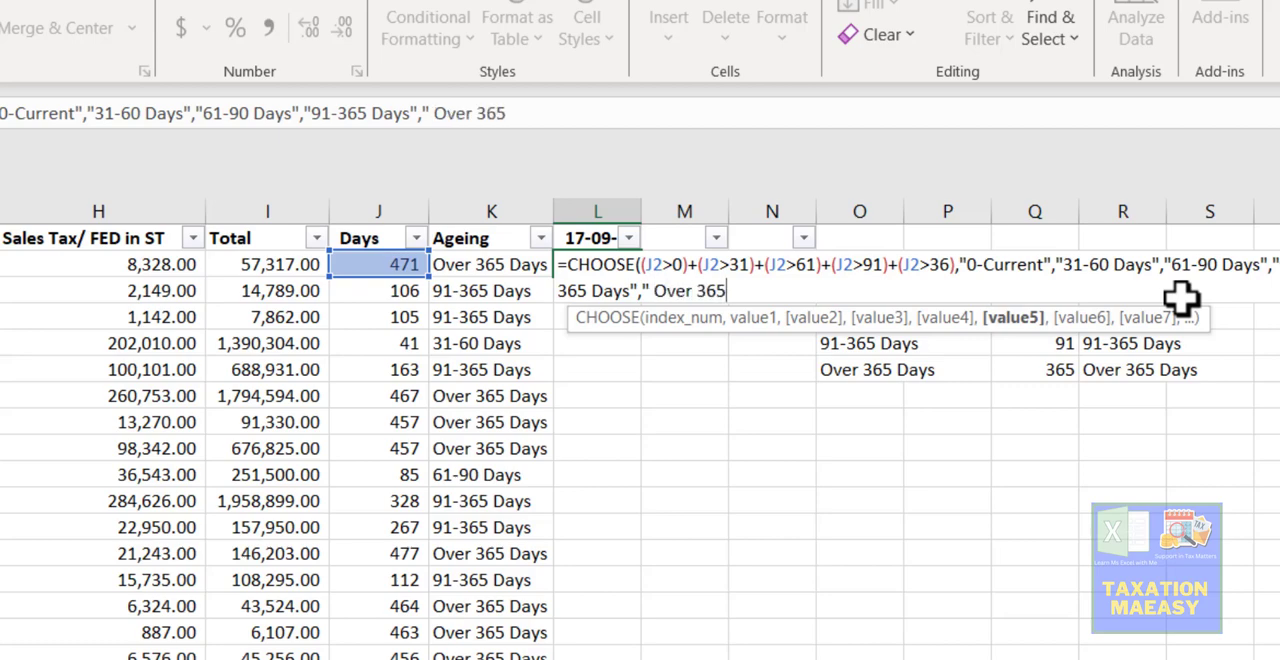
text(")
text(_)
text())
key(Return)
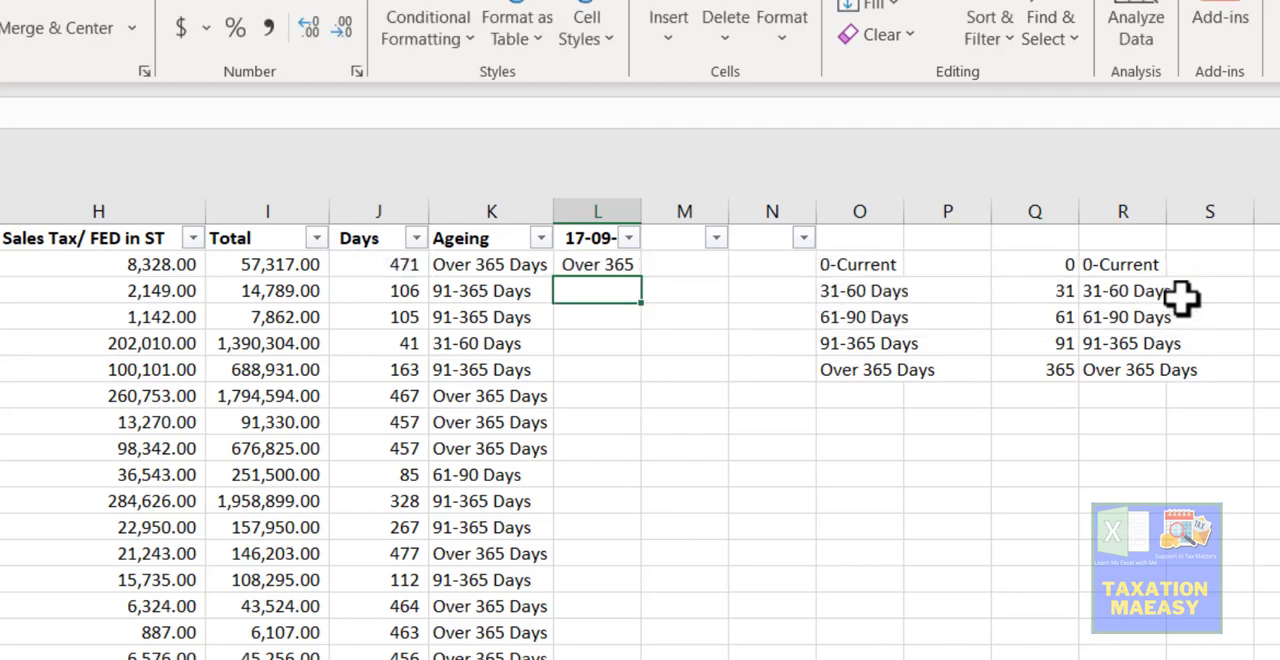
- Extend the last bracket label in the L2 CHOOSE formula to "Over 365 Days"
key(Up)
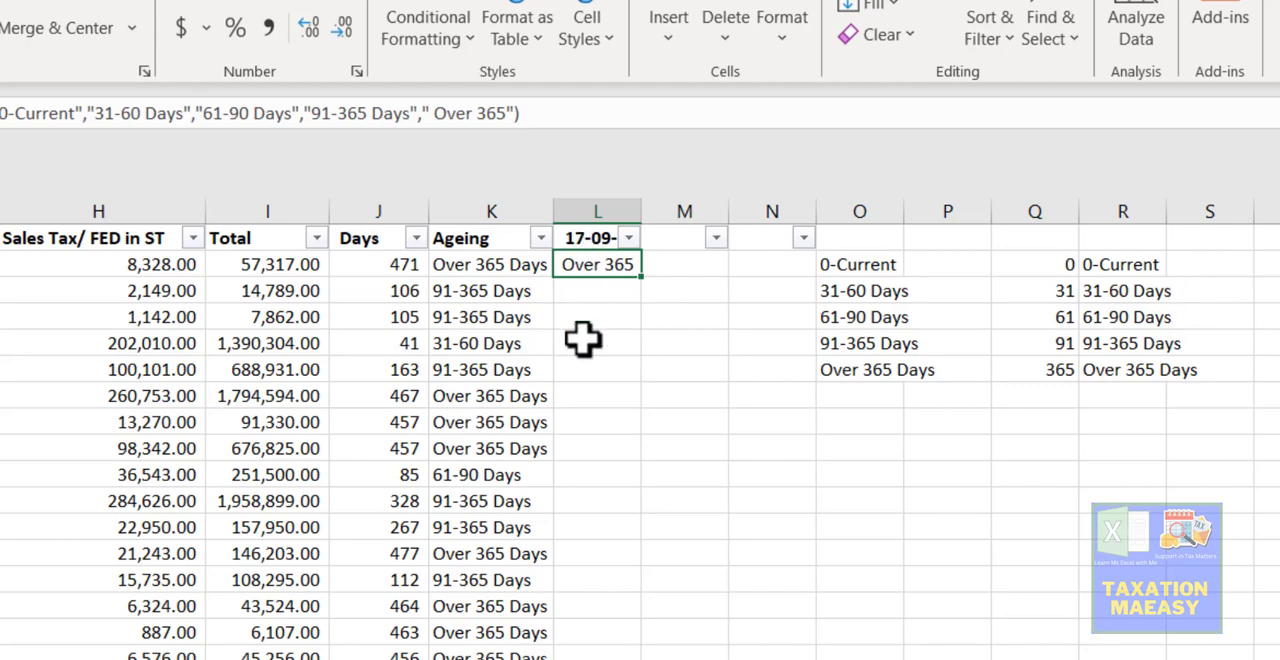
click(503, 114)
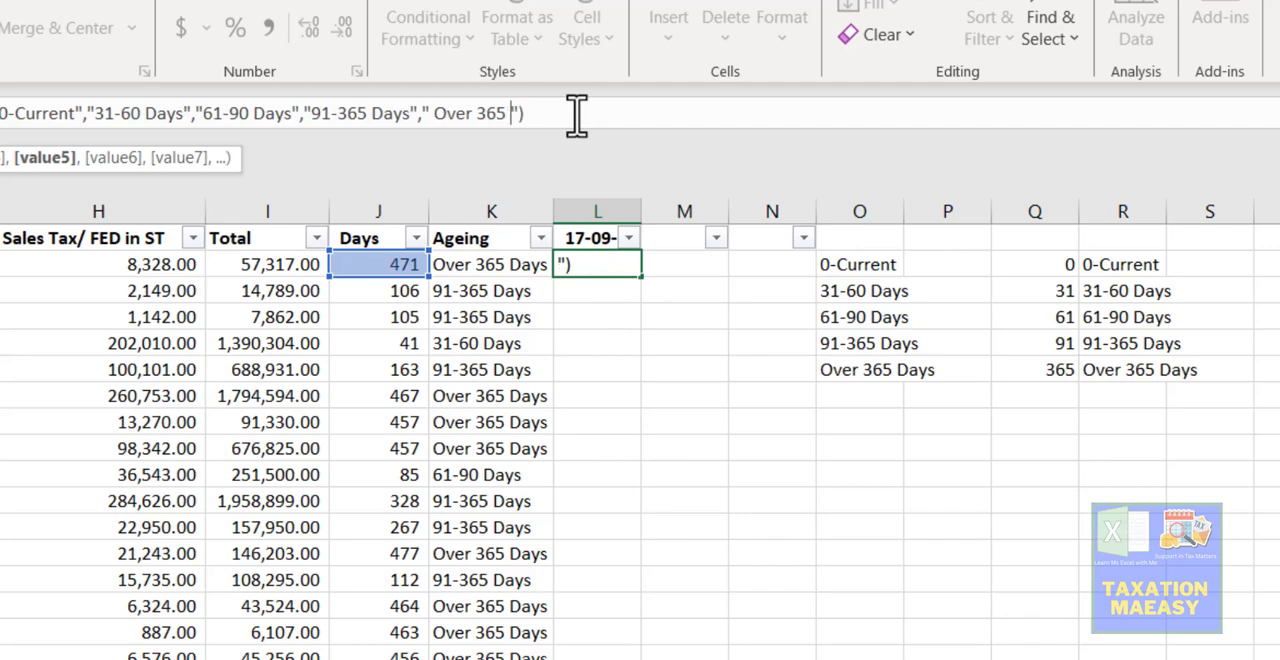
text(Days)
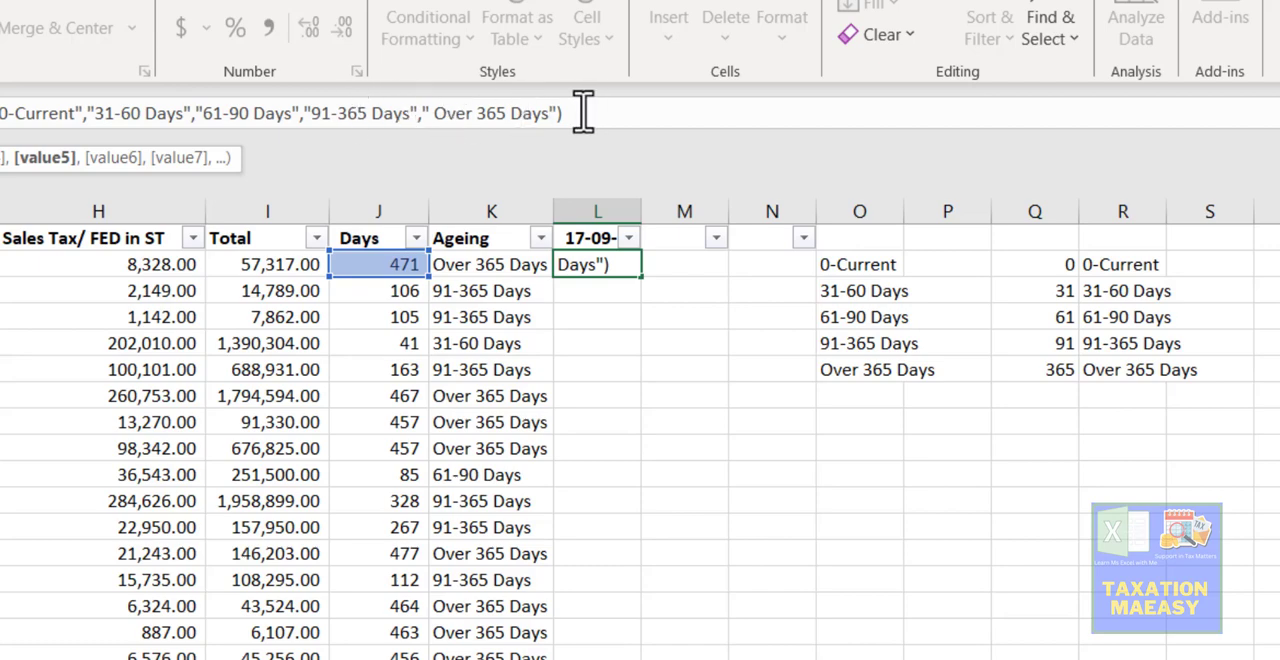
drag(583, 113, 557, 113)
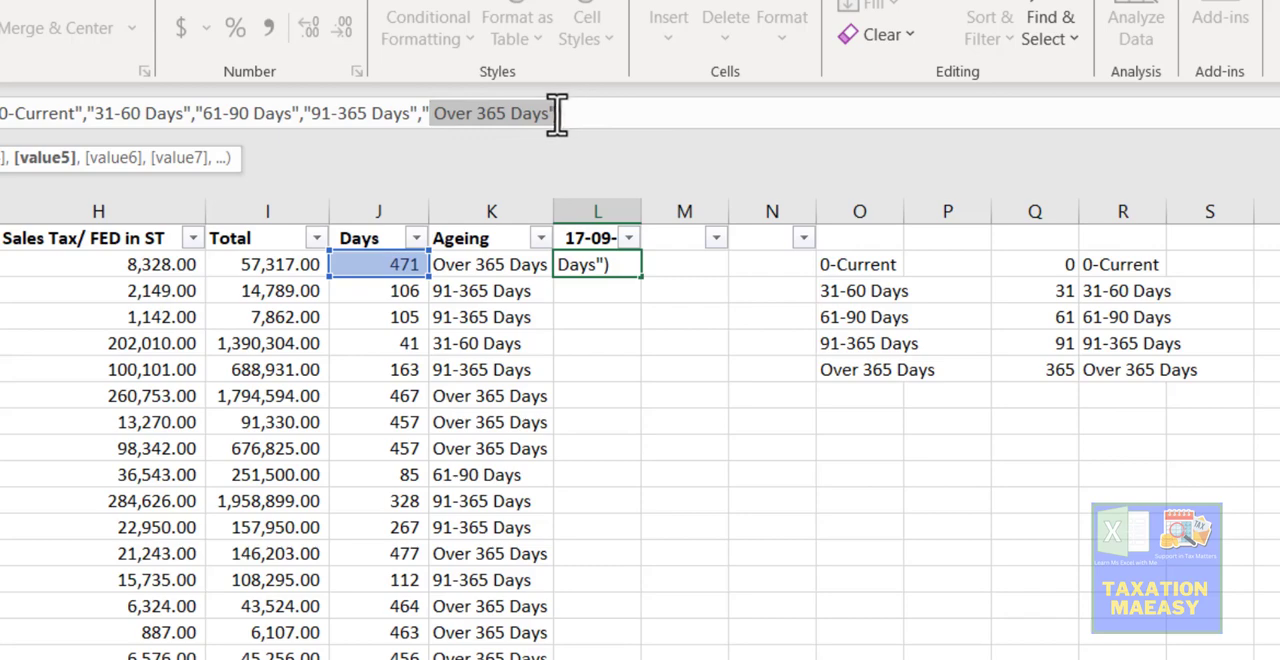
click(552, 113)
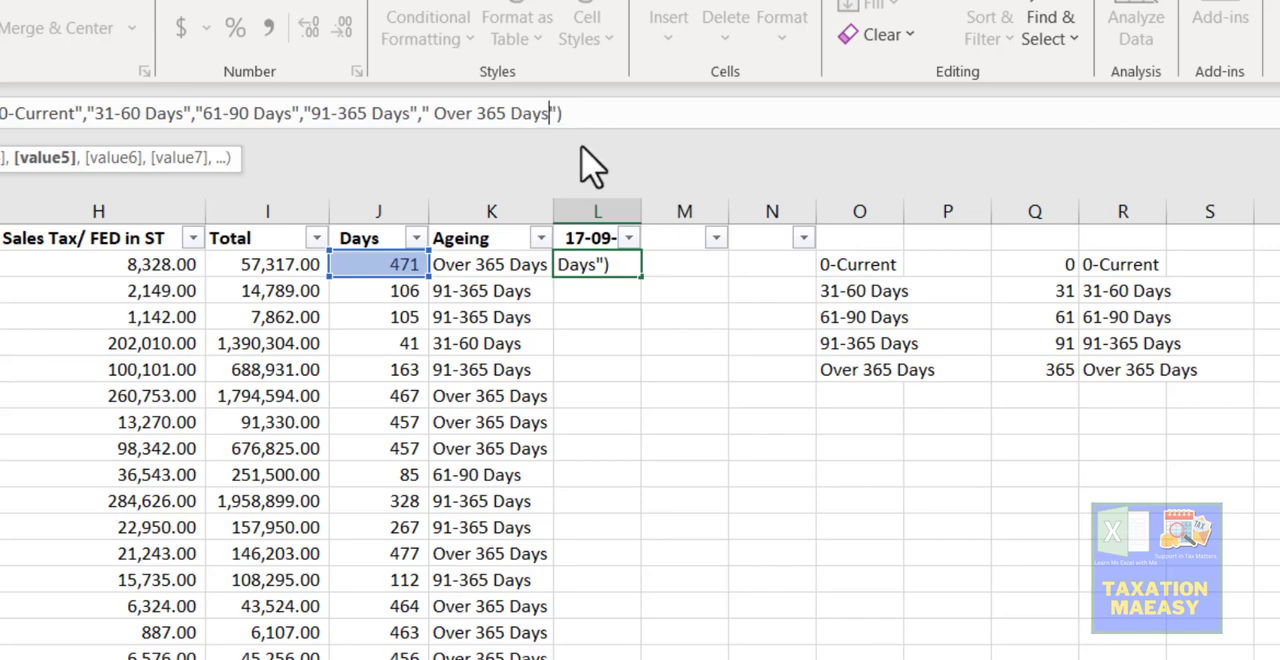
key(Return)
- Reopen the CHOOSE formula in L2 and examine its conditions and final bracket label, leaving L2 selected
key(Up)
key(Up)
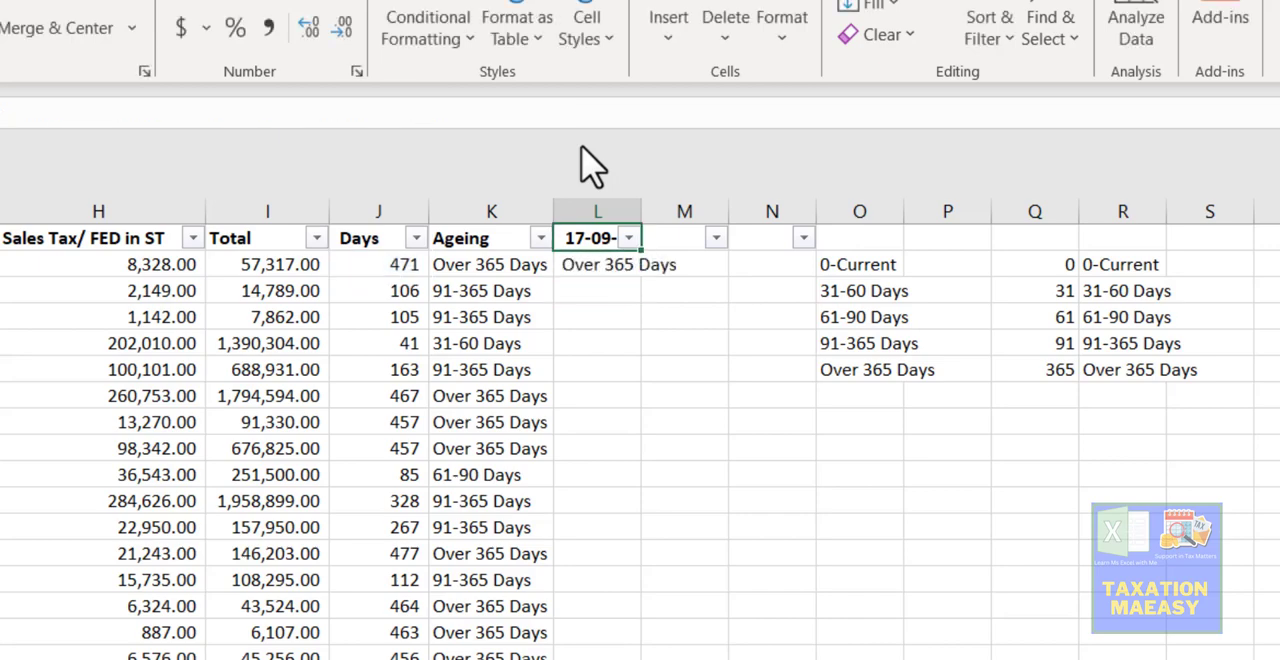
key(Down)
key(Down)
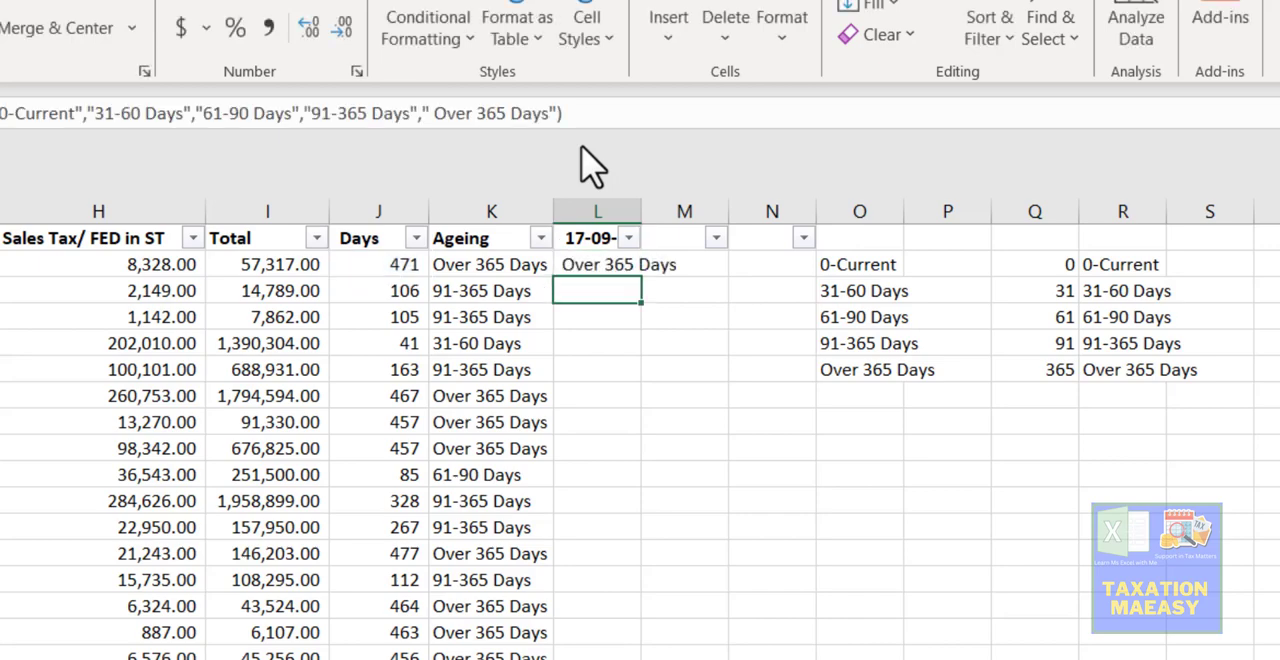
key(Up)
key(F2)
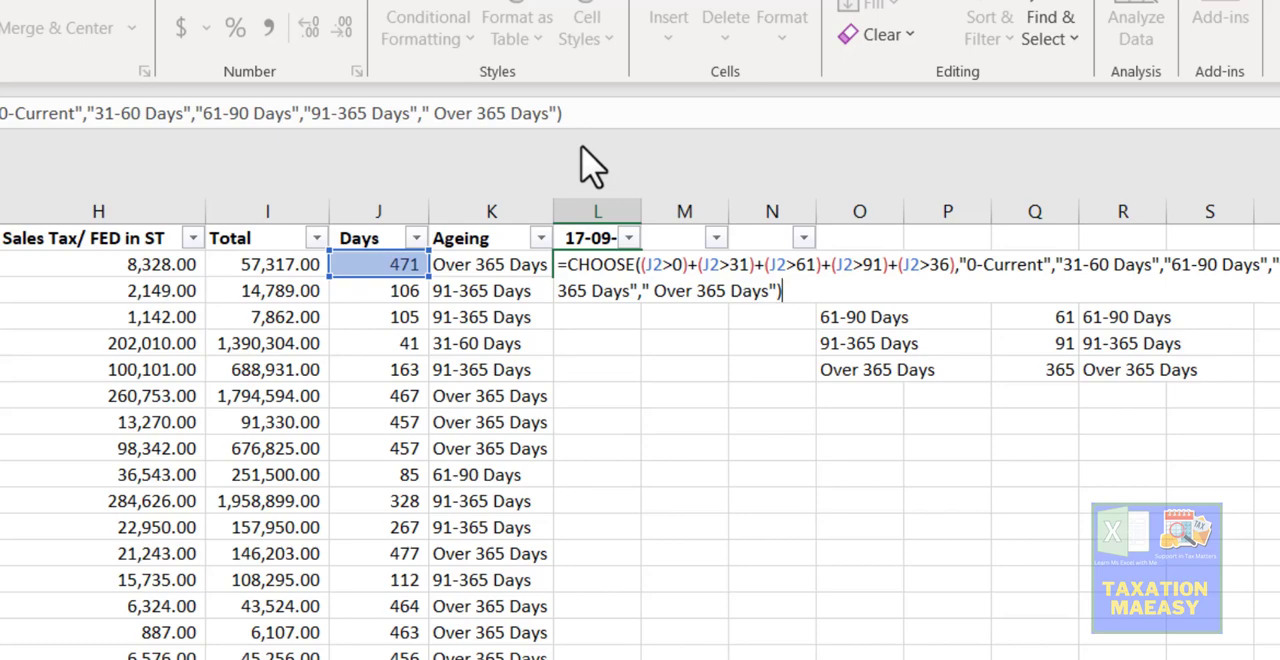
key(Left)
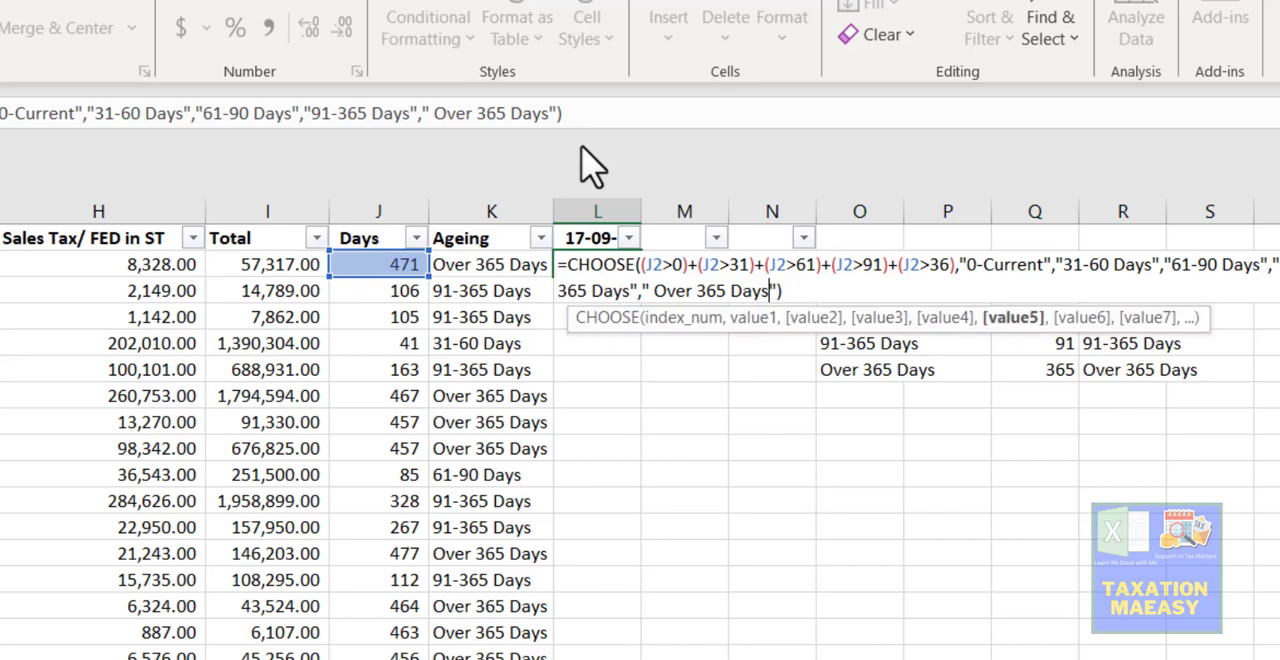
key(Left)
key(Left)
key(Left)
key(Left)
key(Left)
key(Right)
key(Right)
key(Right)
key(Right)
key(Right)
key(Right)
key(Right)
key(ctrl+Return)
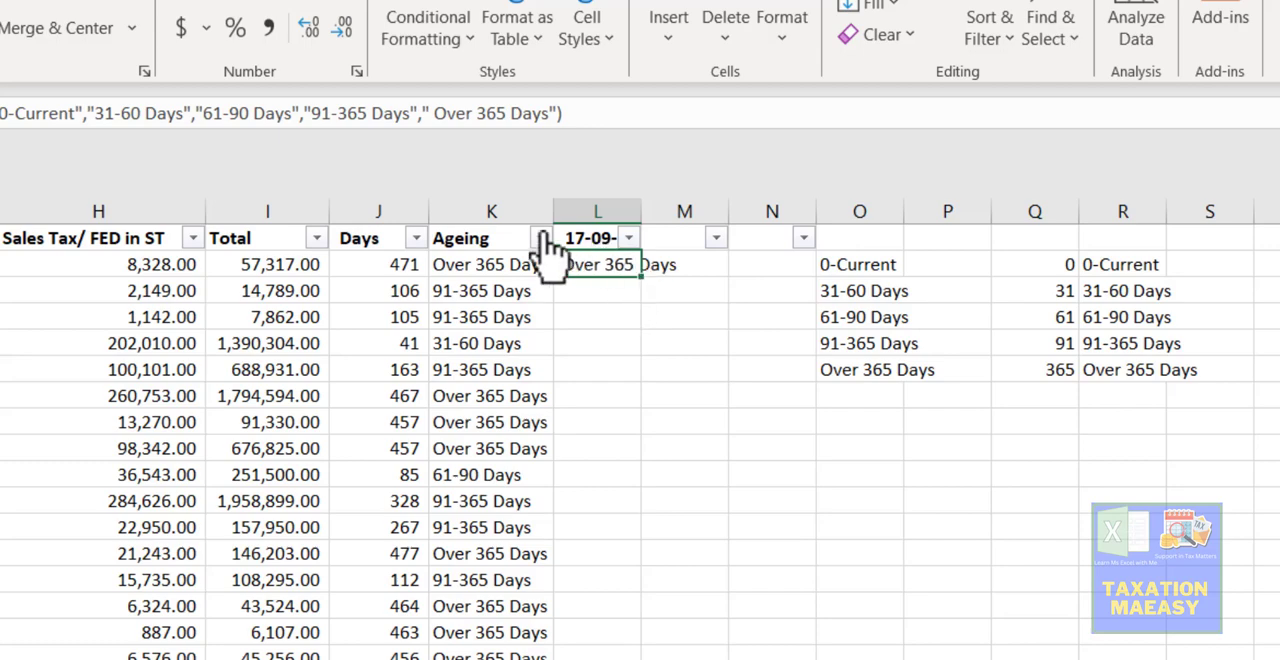
- Fill the L2 CHOOSE formula down column L for all invoice rows and return to L2
double_click(641, 277)
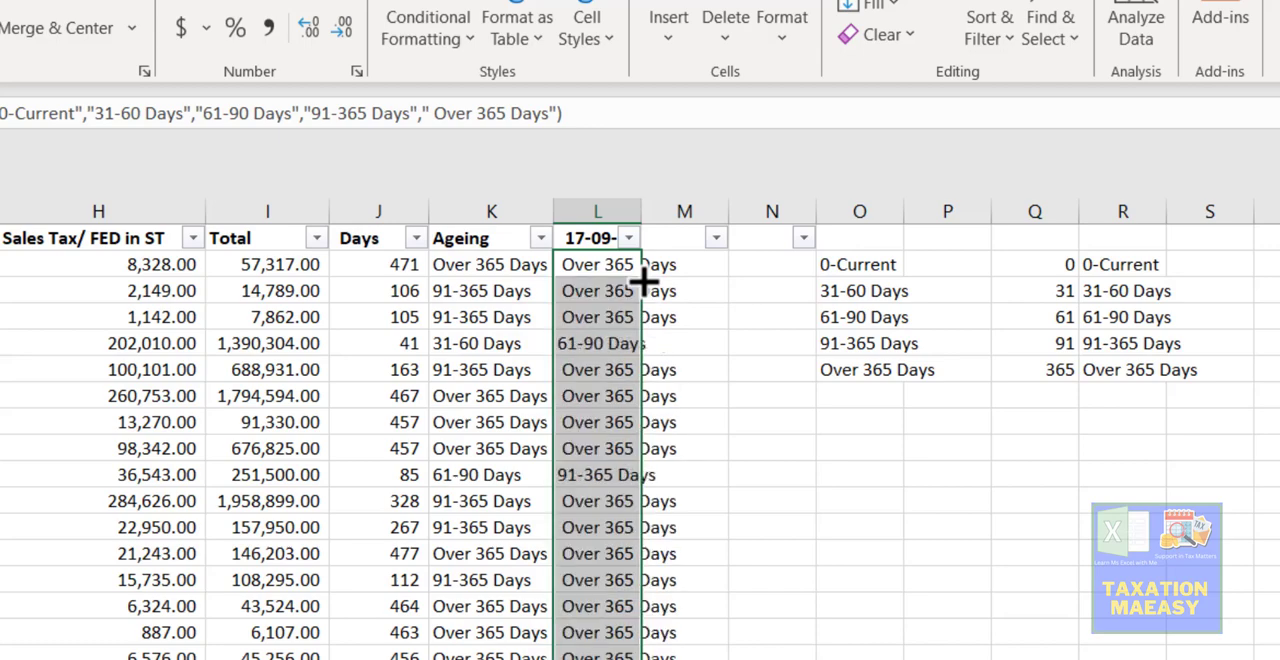
click(617, 369)
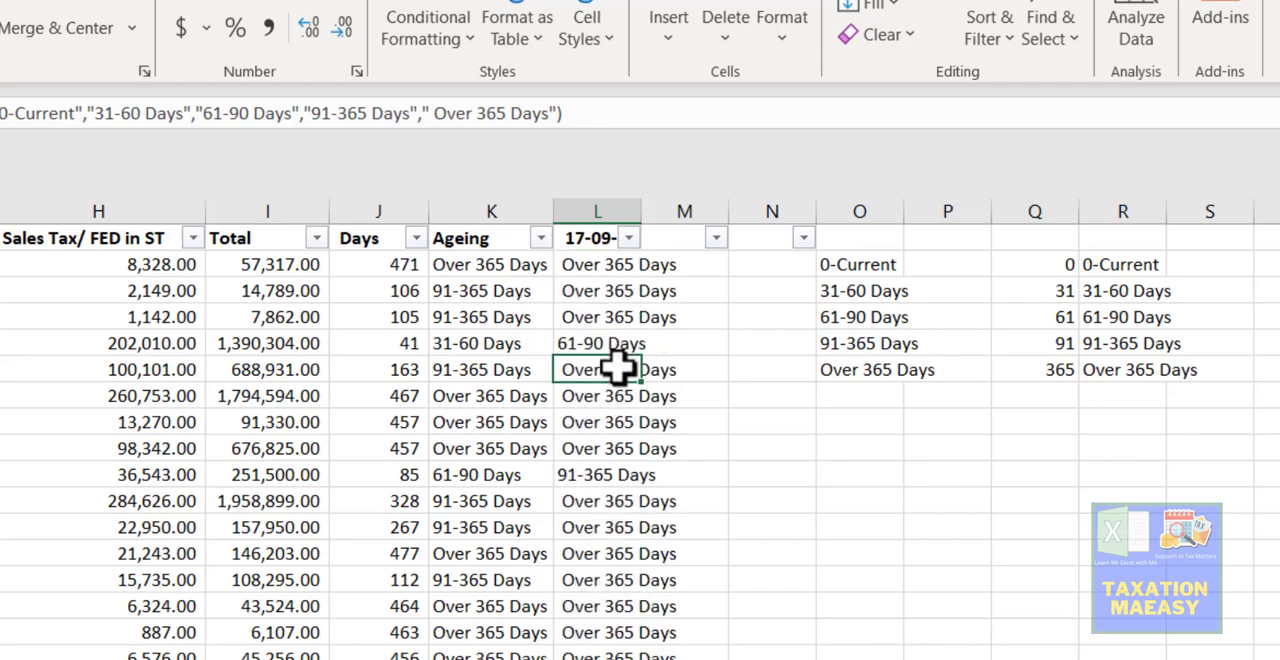
key(Up)
key(Up)
key(Up)
key(Up)
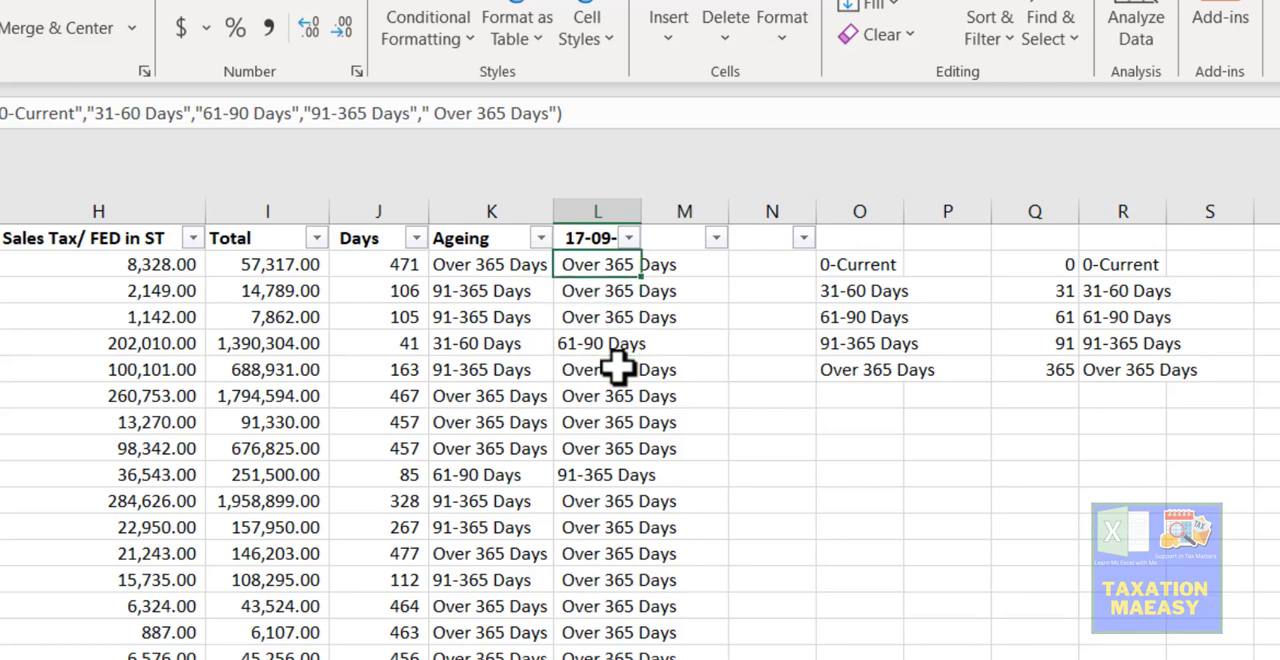
- Enter the formula =K2=L2 in M2 to compare the VLOOKUP bracket with the CHOOSE bracket
key(Right)
text(=)
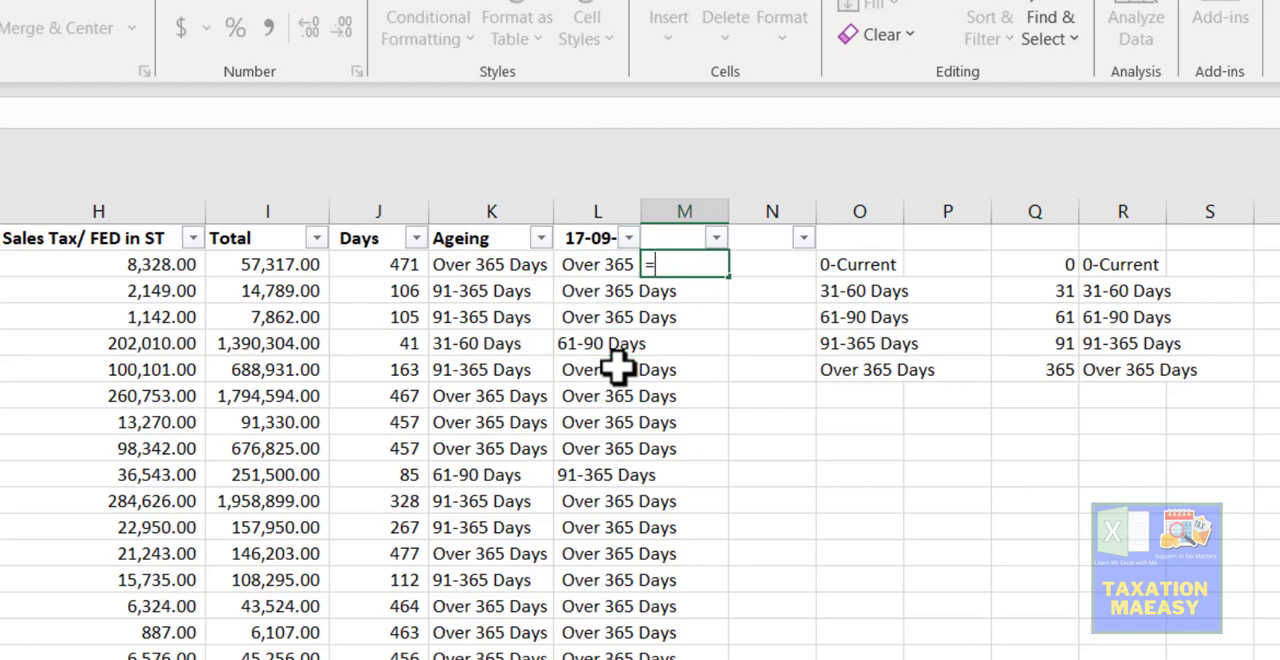
key(Left)
key(Left)
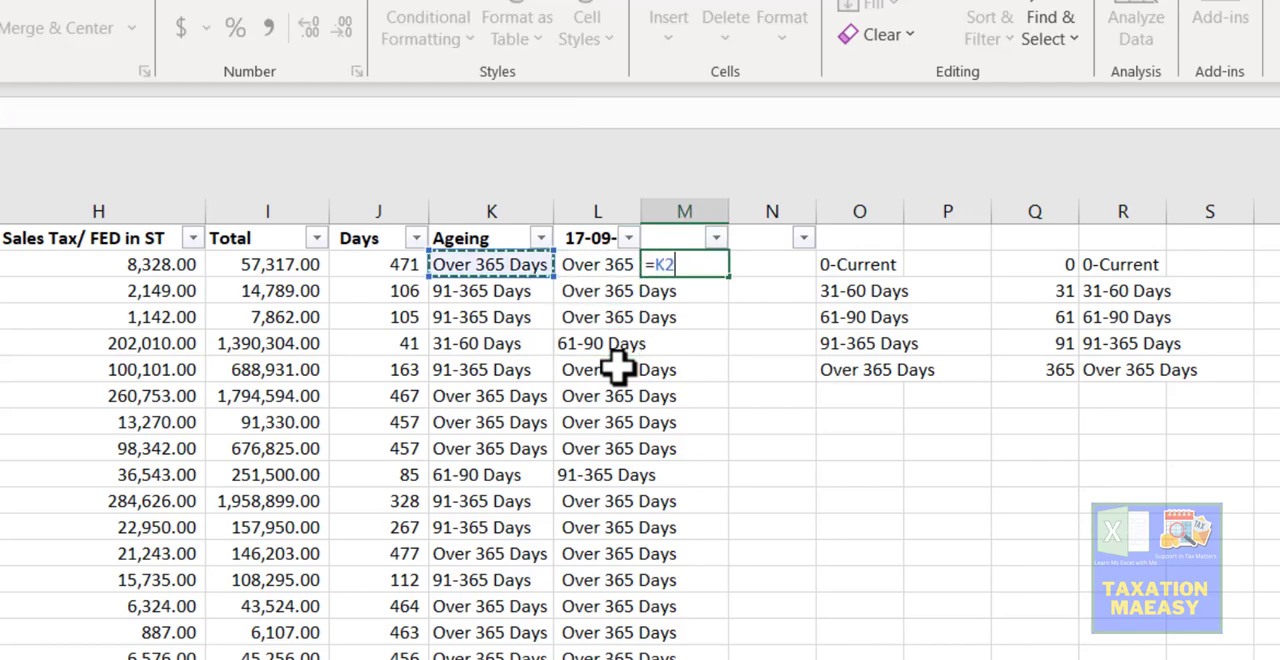
text(=)
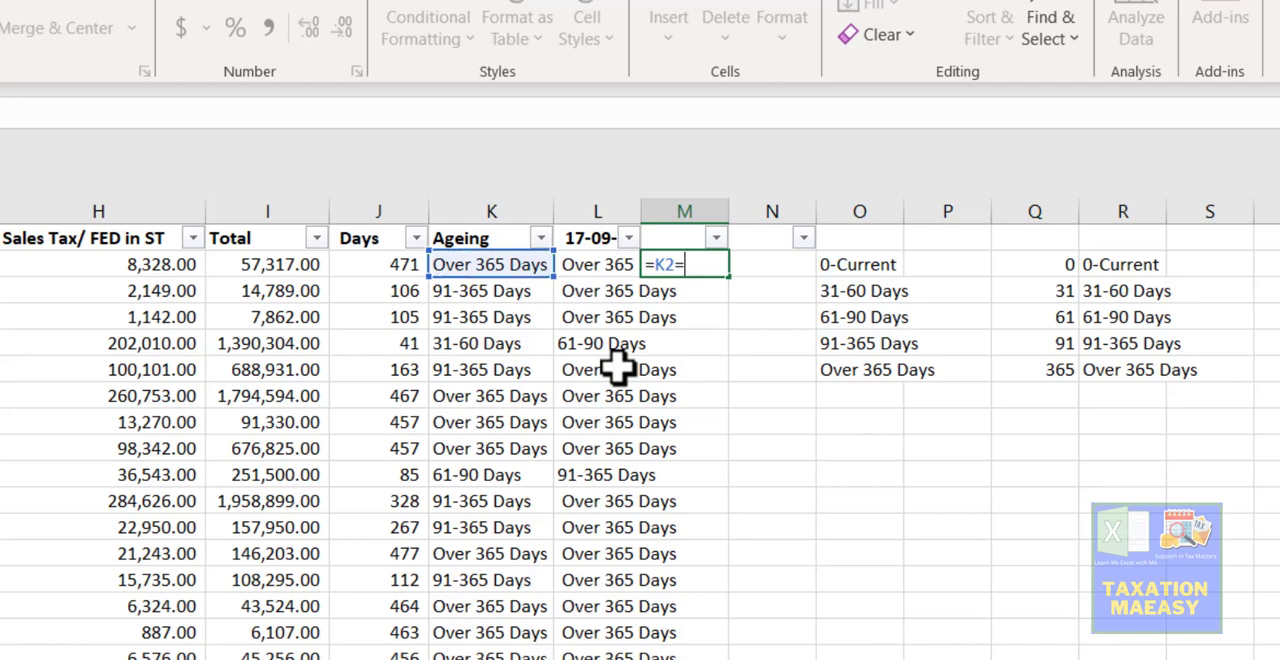
key(Left)
key(Return)
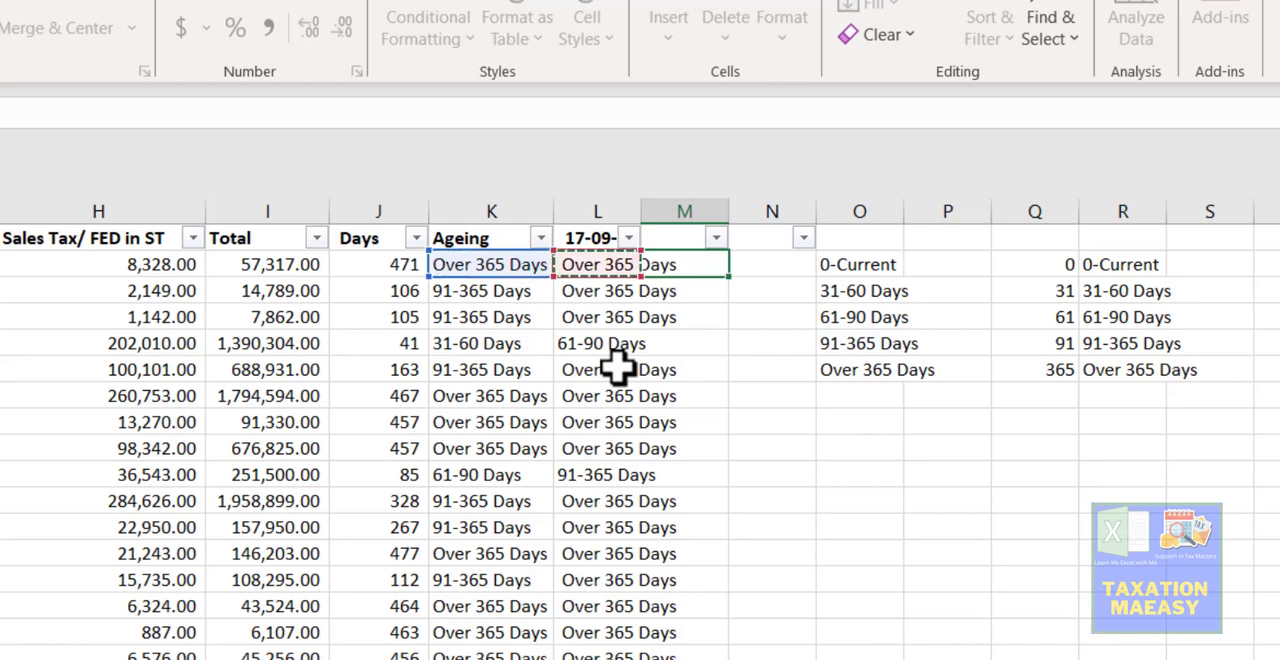
key(Up)
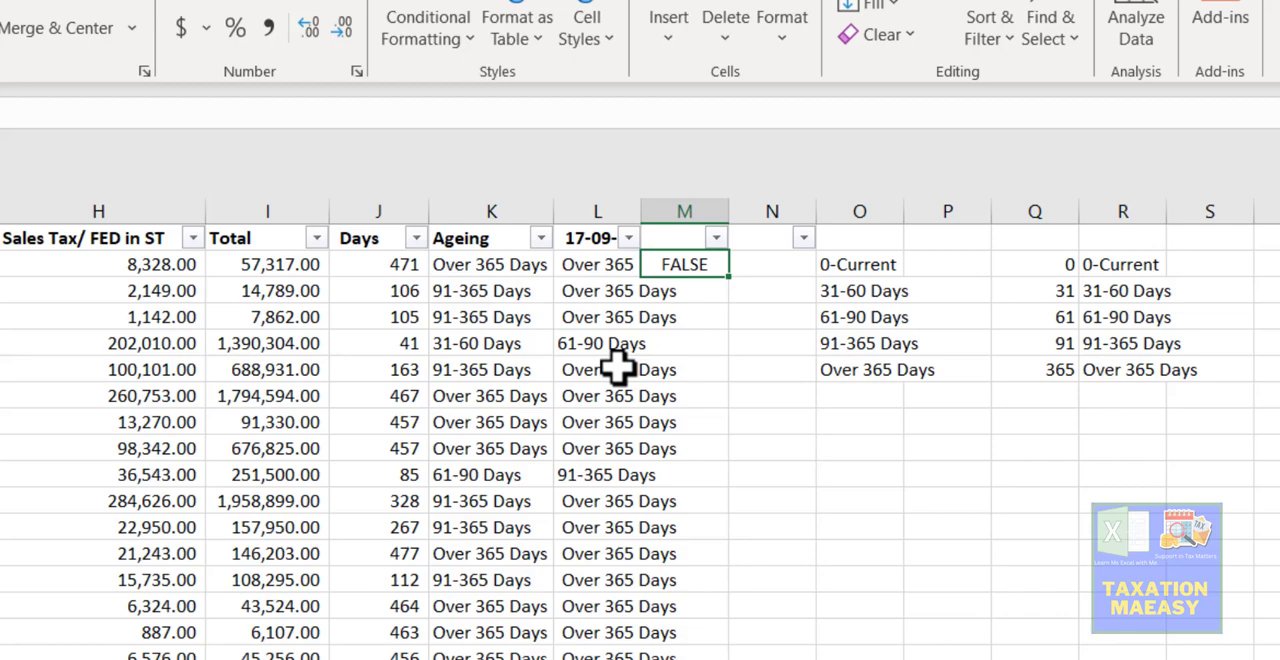
- Review the CHOOSE formula in L2 and widen column L to fit the full bracket labels
key(Left)
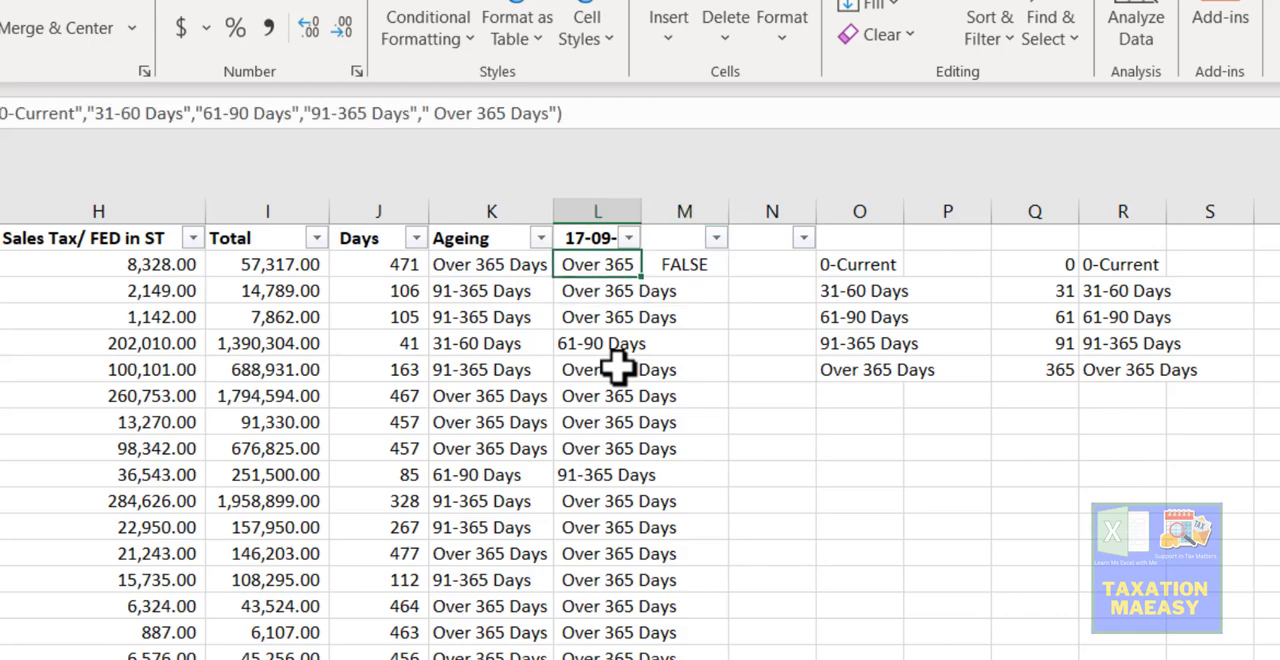
key(Right)
key(Left)
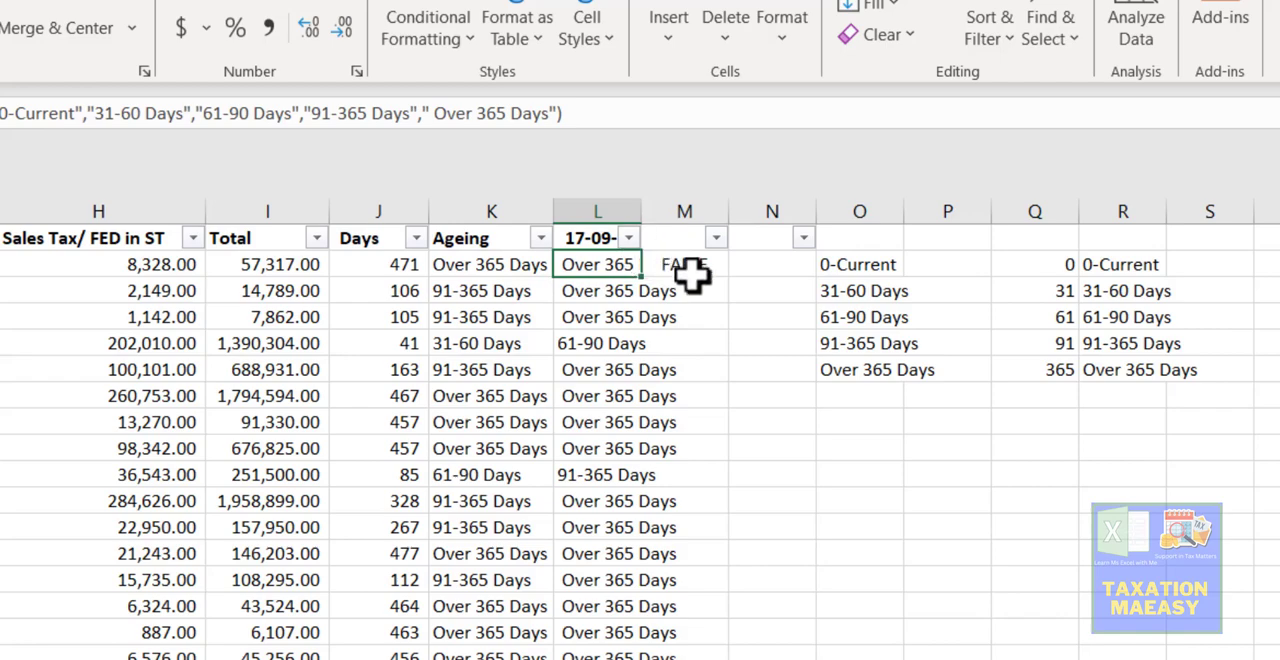
key(F2)
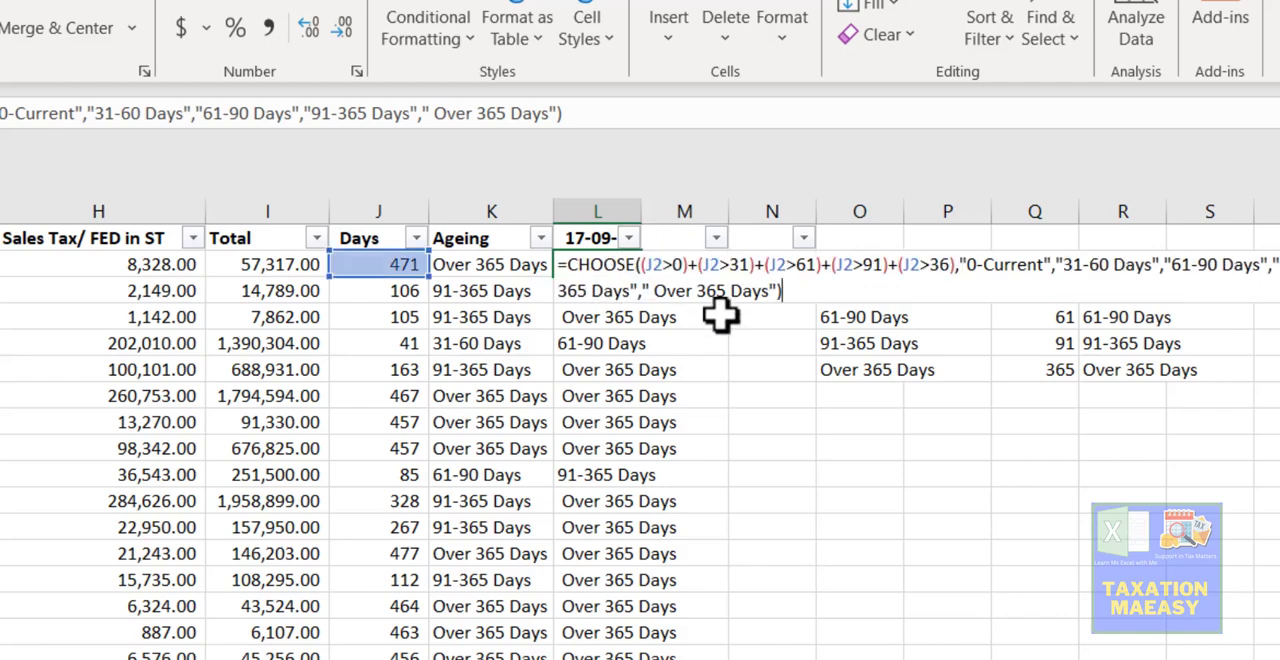
key(Return)
key(Up)
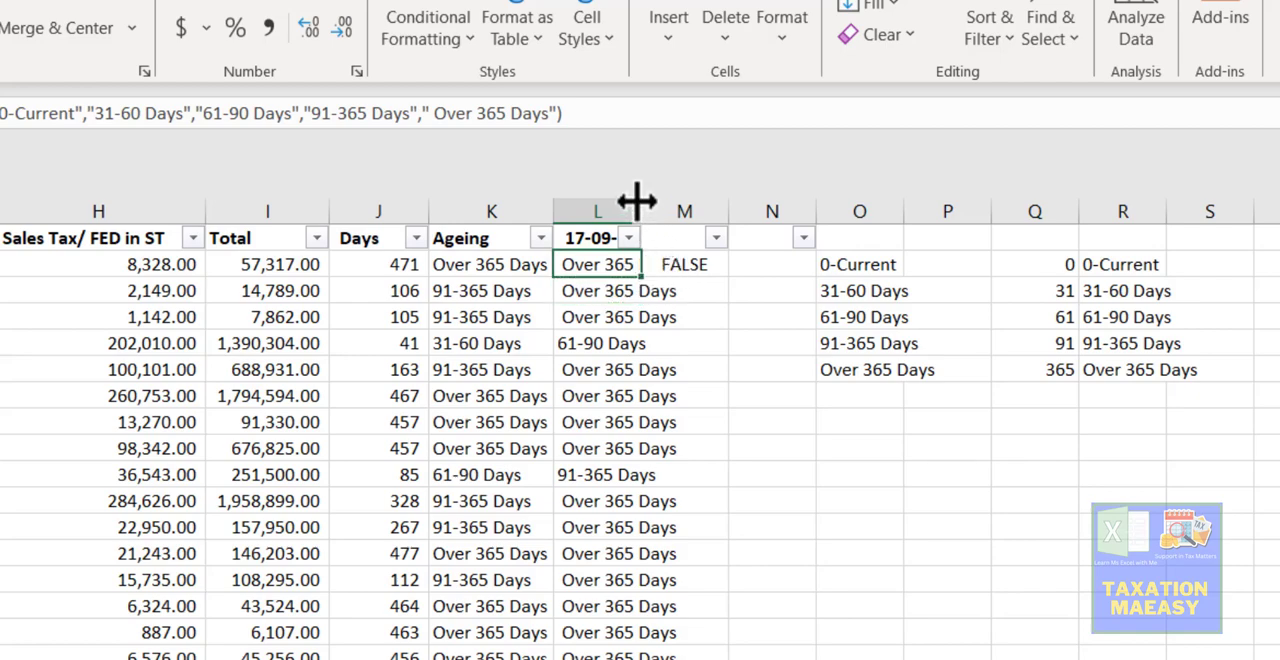
drag(637, 201, 691, 200)
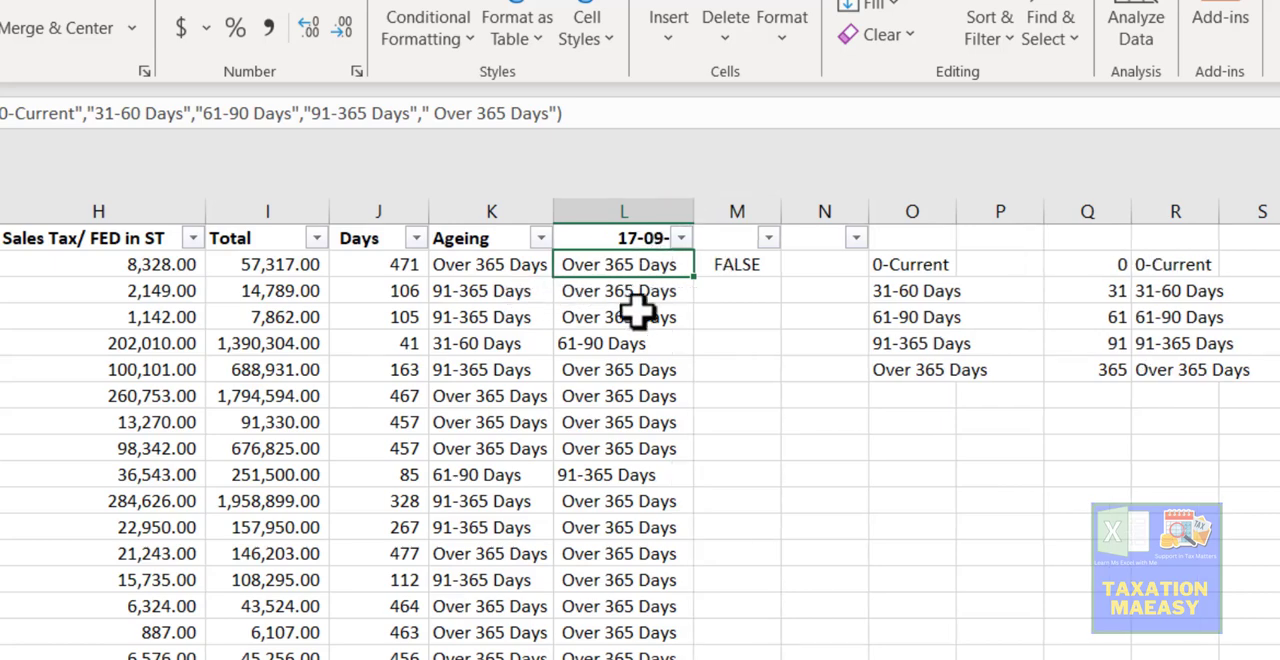
click(735, 266)
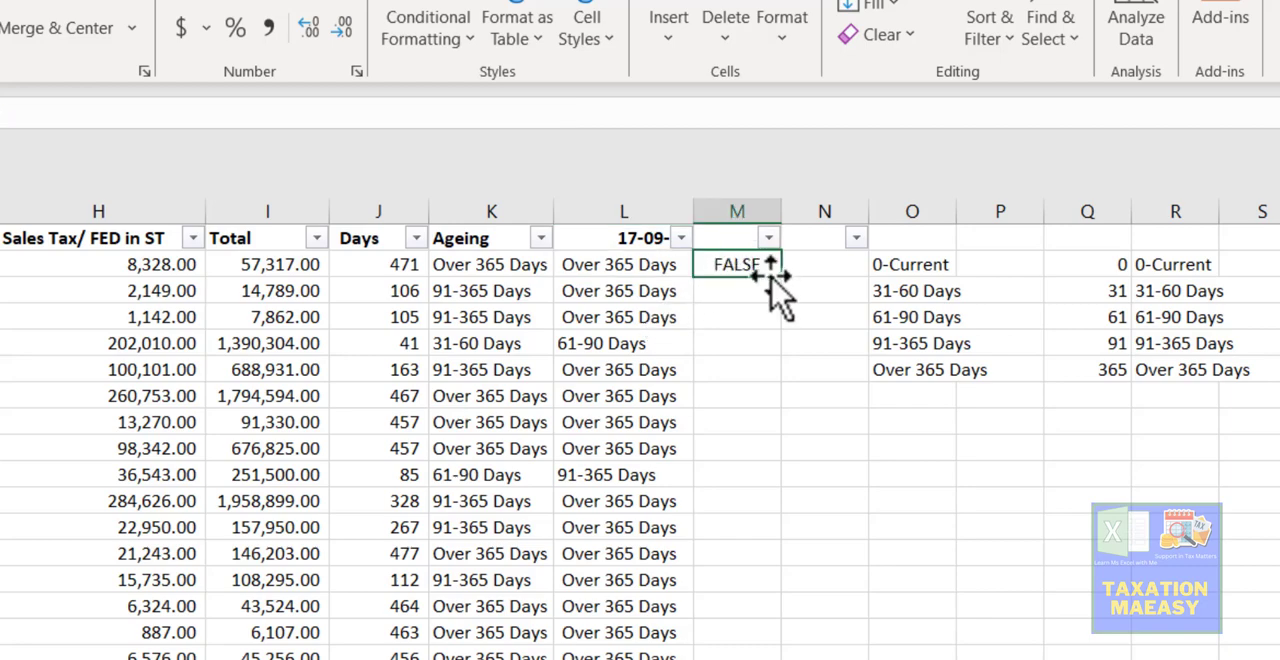
click(490, 265)
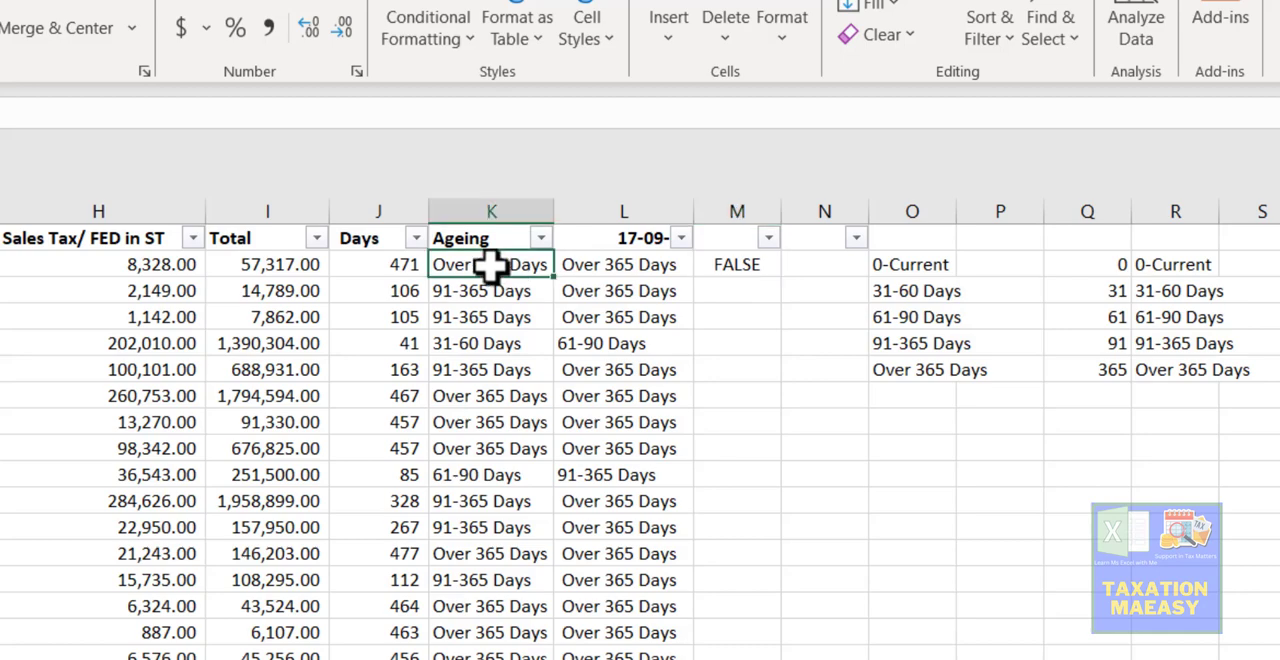
click(1167, 377)
key(ctrl+c)
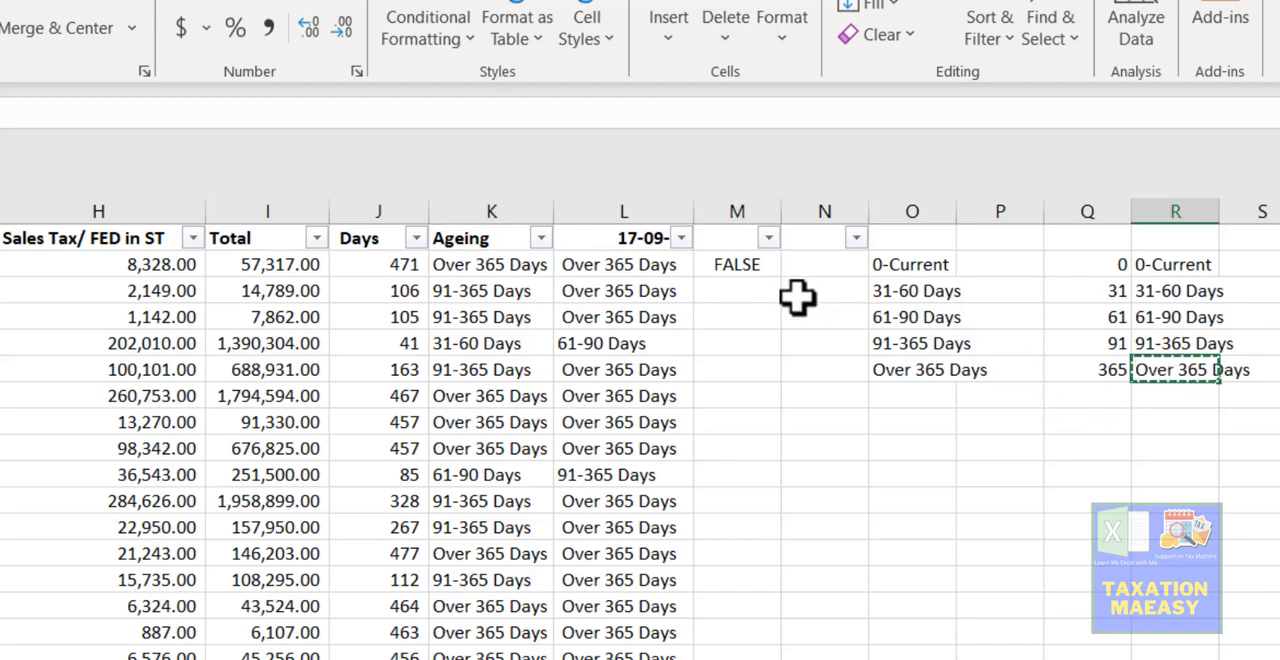
click(737, 264)
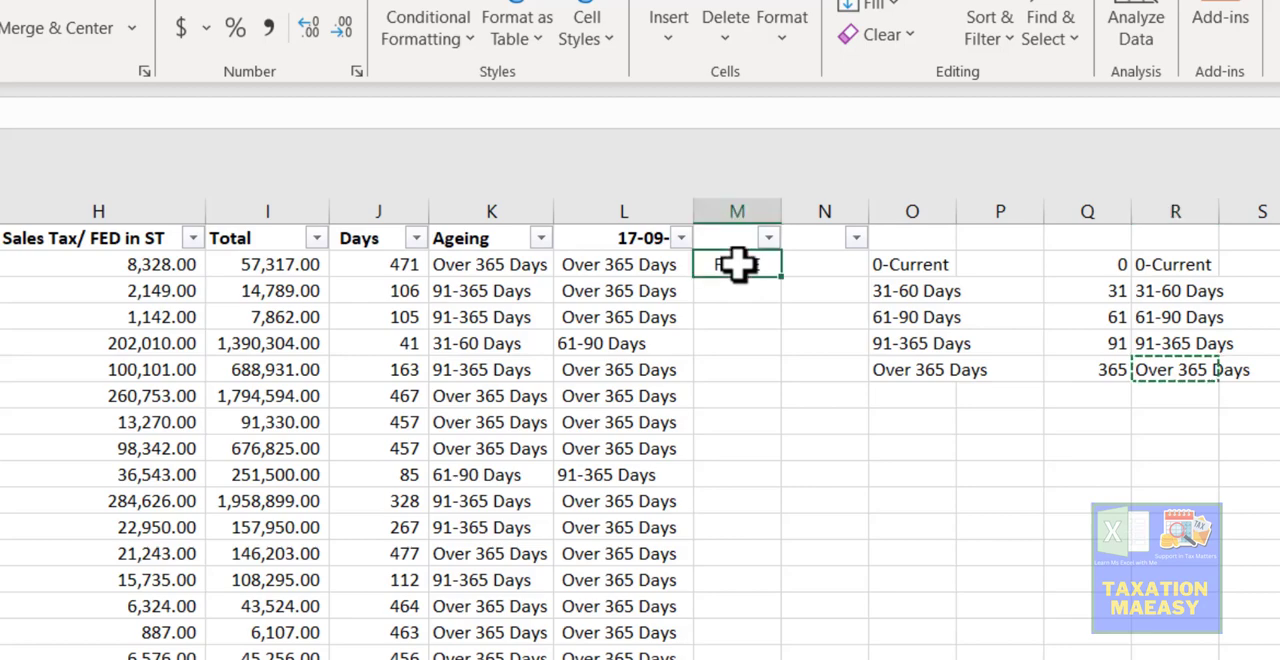
- Remove the leading space from the last label in the L2 CHOOSE formula so it reads "Over 365 Days"
click(622, 259)
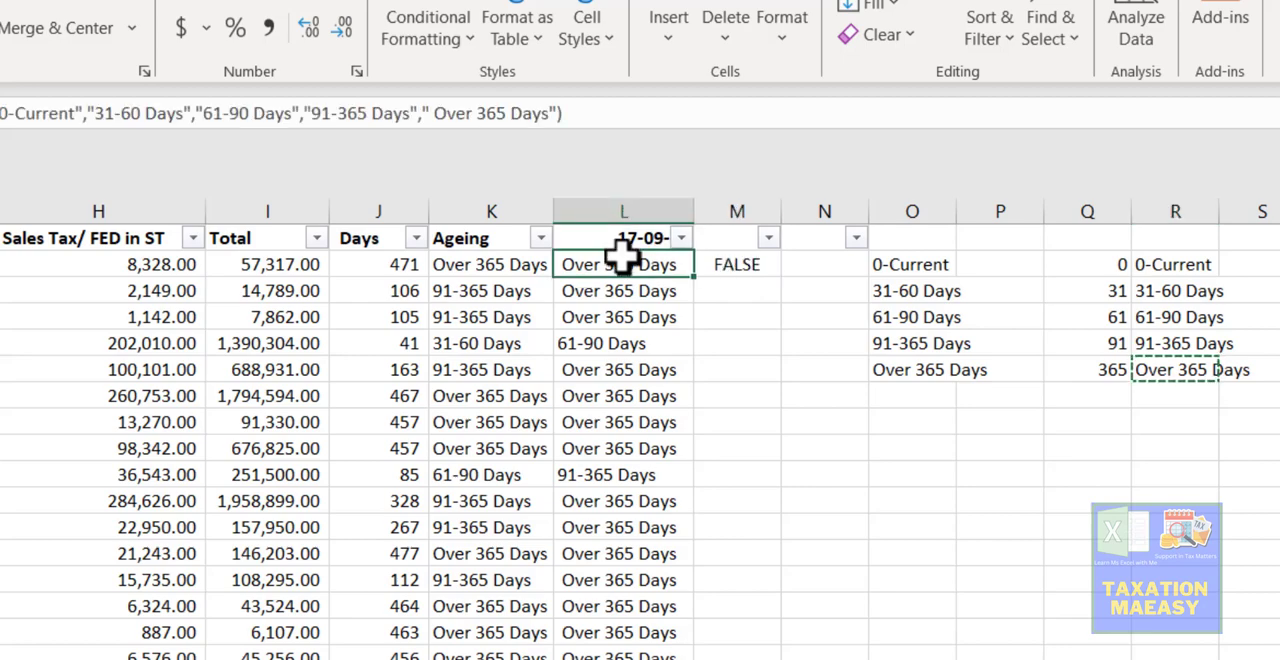
click(550, 113)
key(shift+Left)
key(shift+Left)
key(shift+Left)
key(shift+Left)
key(shift+Left)
key(shift+Left)
key(shift+Left)
key(shift+Left)
key(shift+Left)
key(shift+Left)
key(shift+Left)
key(shift+Left)
key(shift+Left)
key(shift+Left)
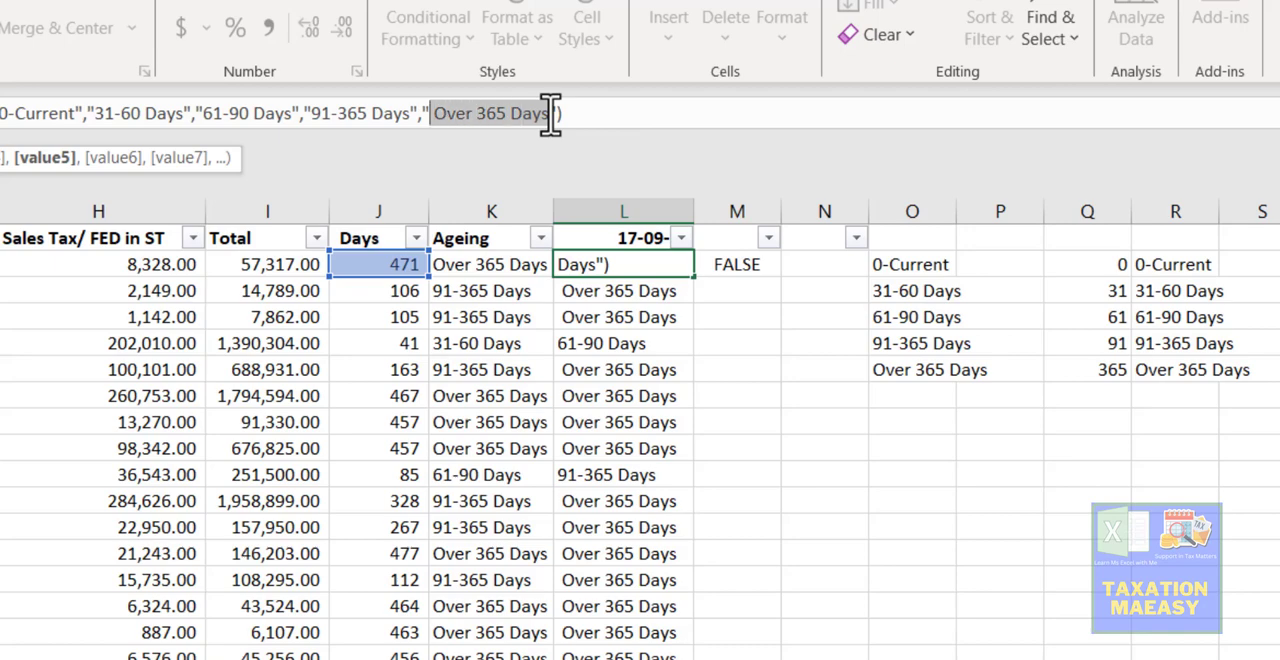
key(Left)
key(Delete)
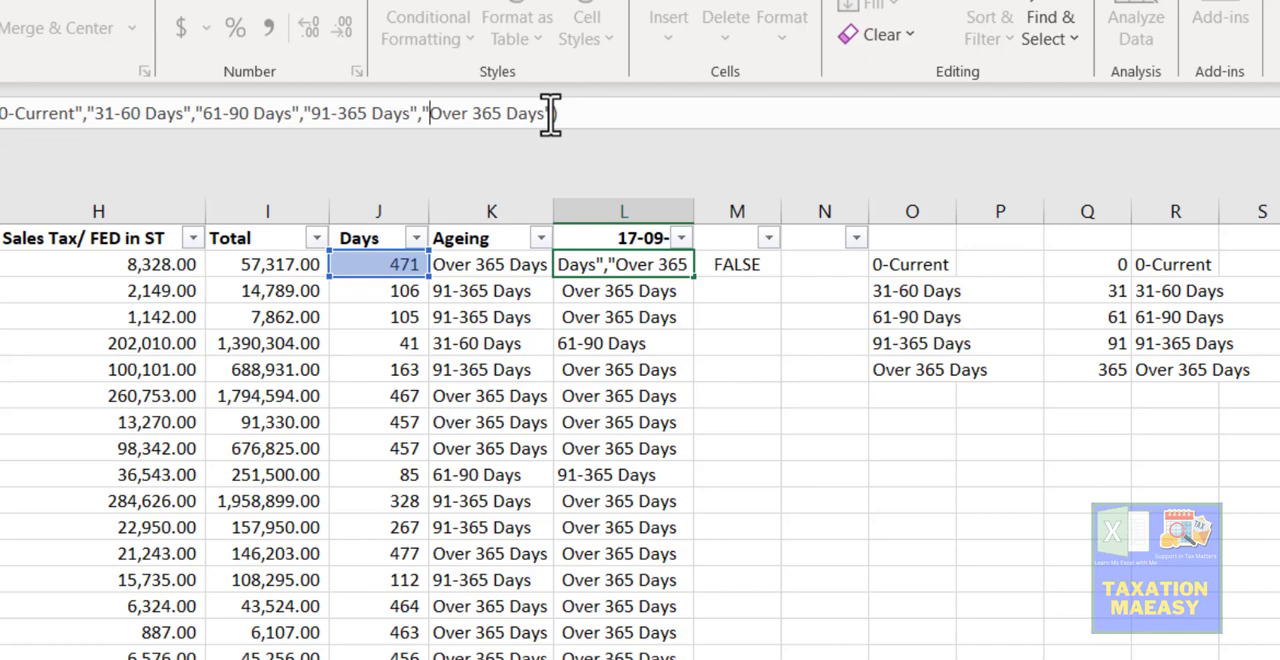
key(Return)
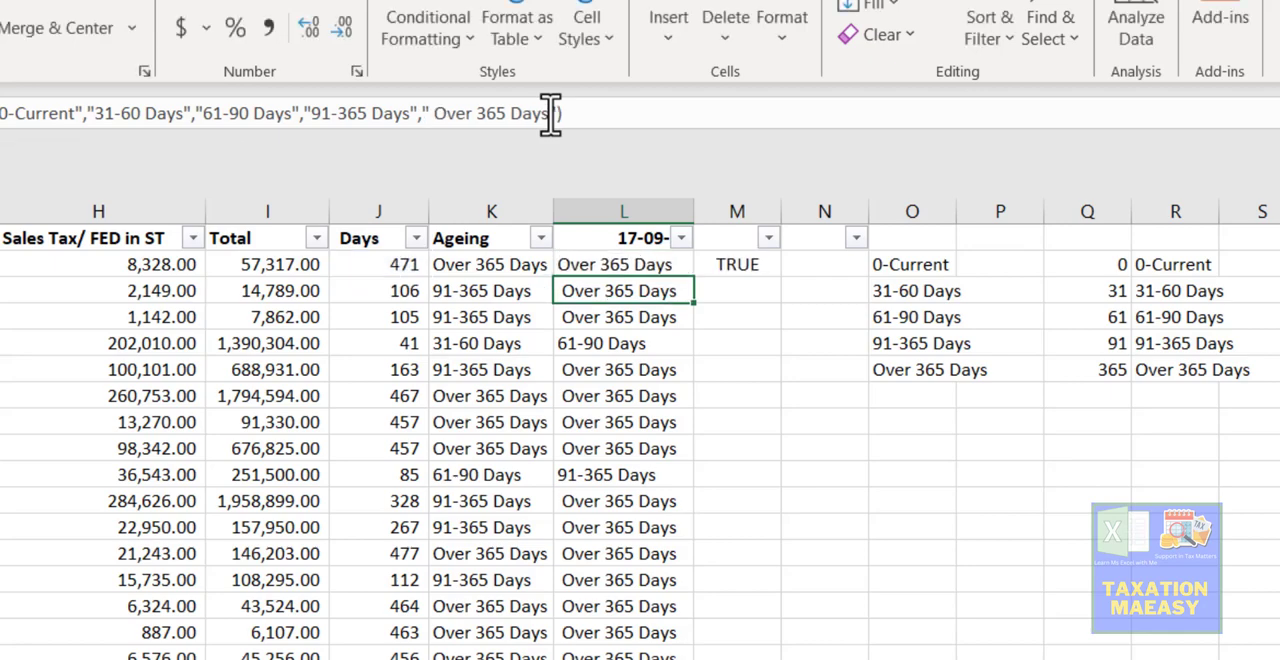
key(Up)
key(Left)
key(Right)
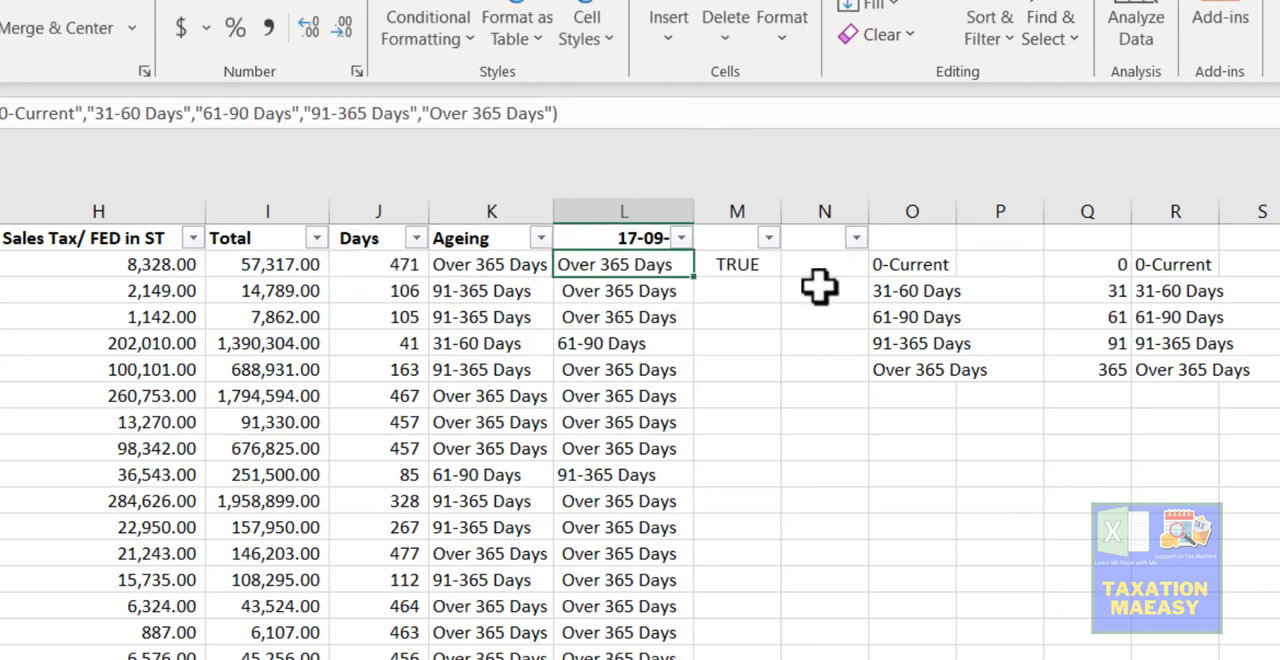
- Fill the M2 comparison formula down column M for all invoice rows
click(755, 266)
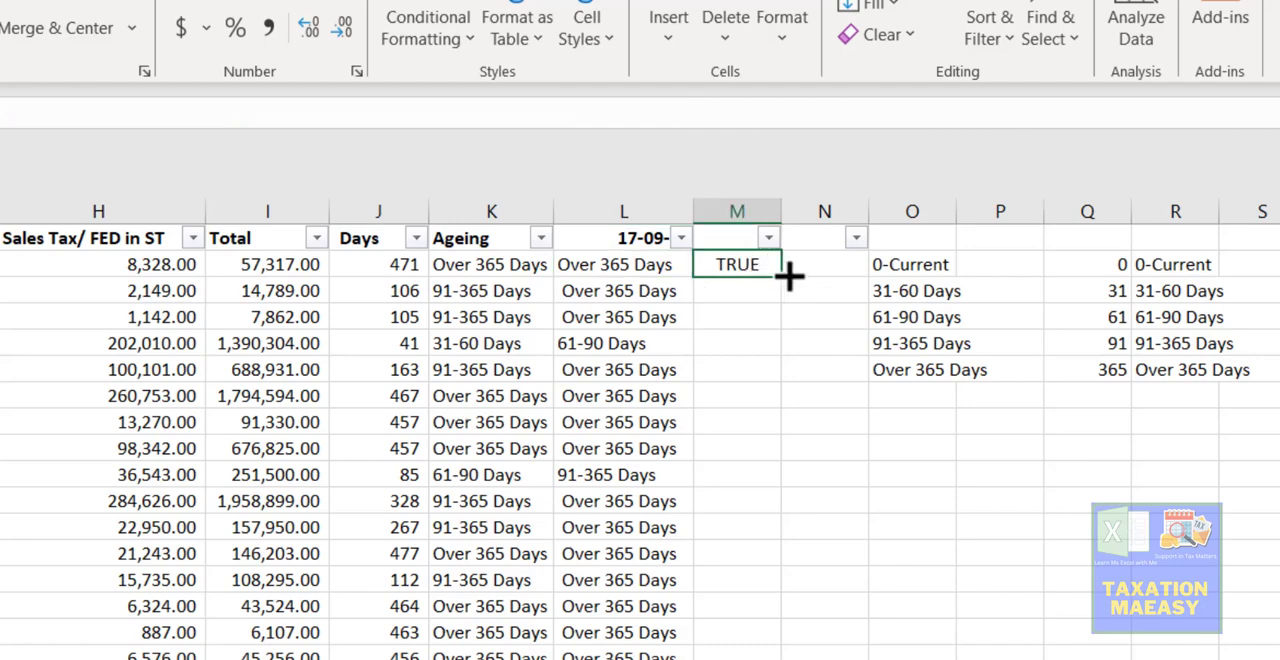
double_click(789, 280)
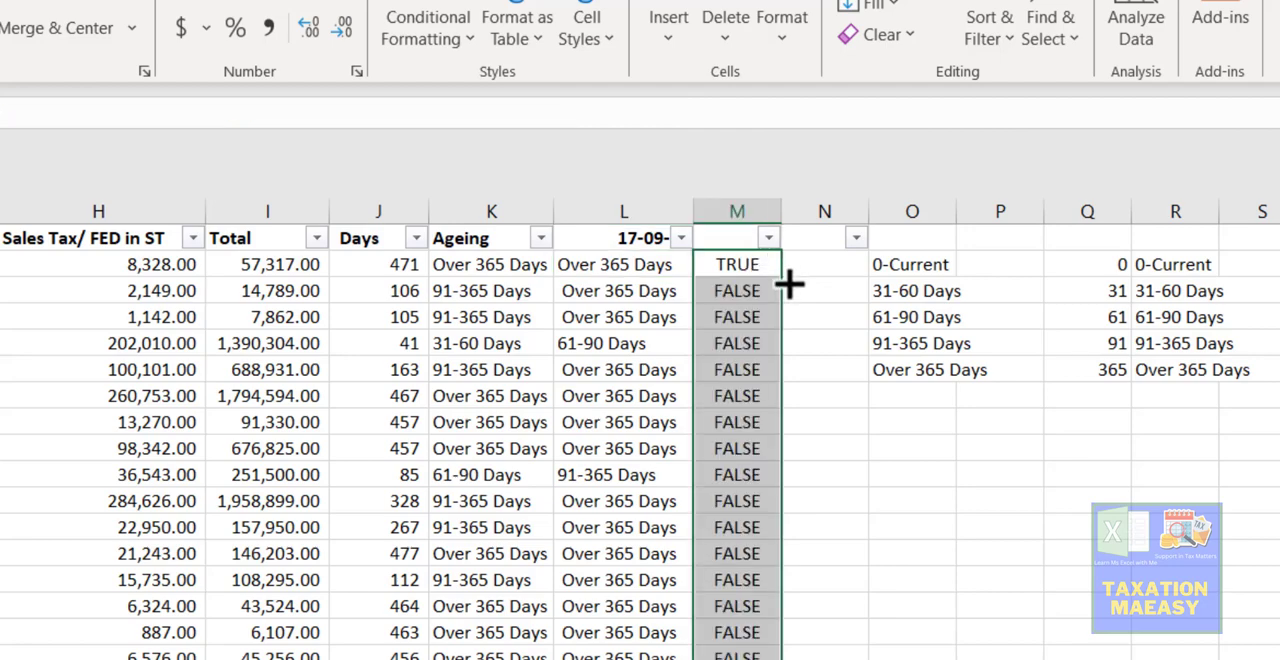
click(725, 456)
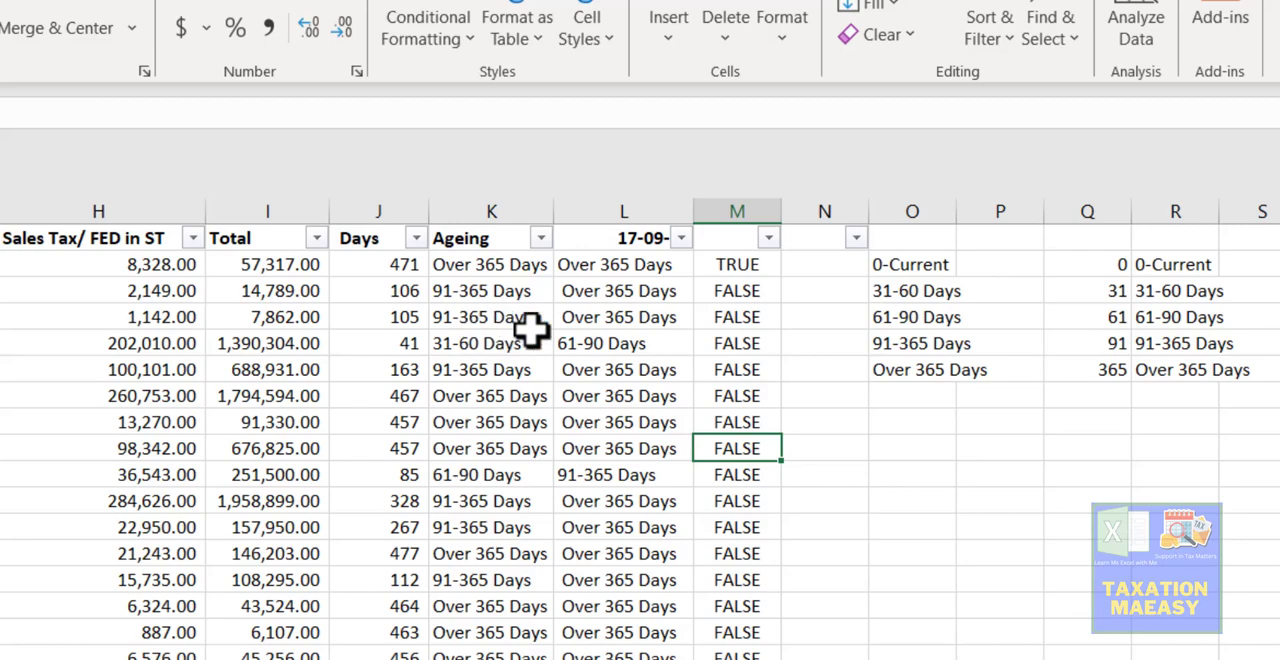
- Fill the corrected L2 CHOOSE formula down column L for all invoice rows
click(619, 310)
click(620, 268)
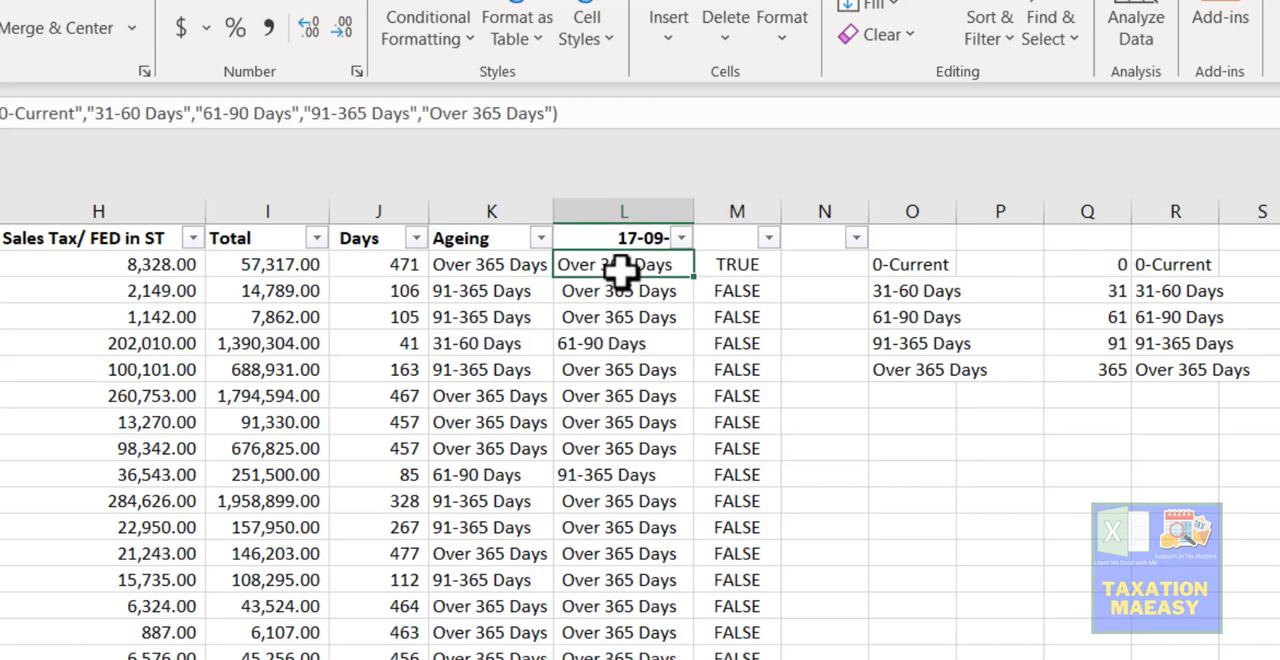
double_click(694, 278)
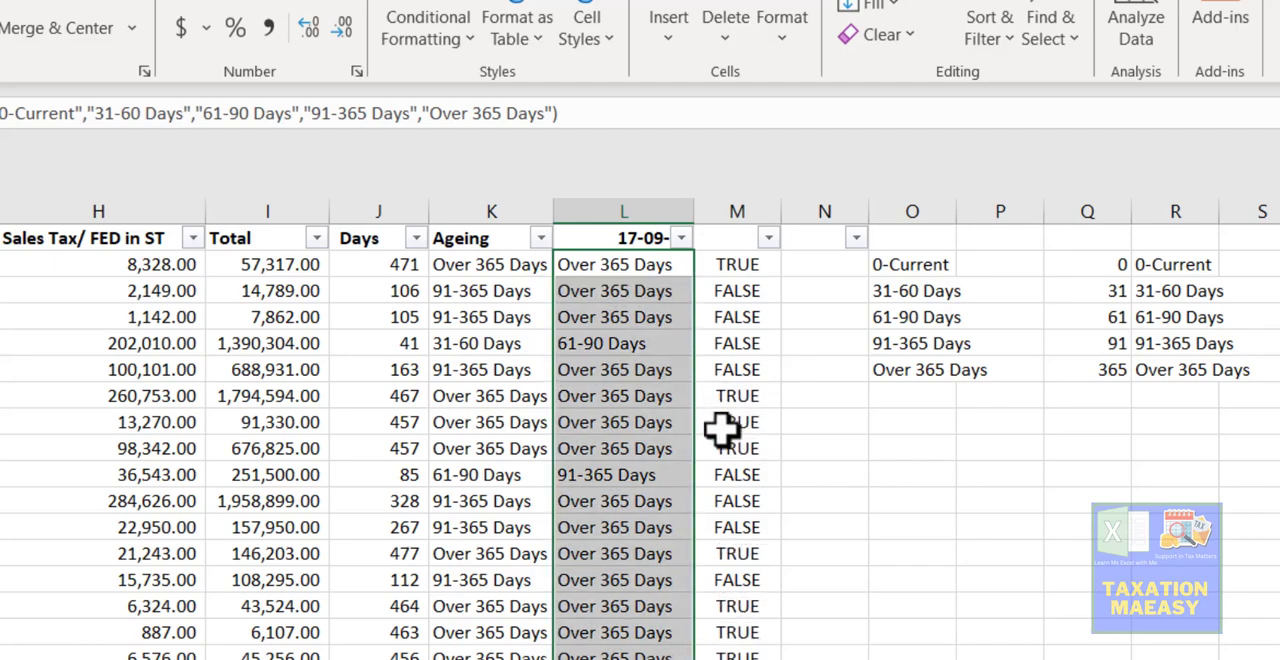
- Filter column M to show only the FALSE rows
click(770, 240)
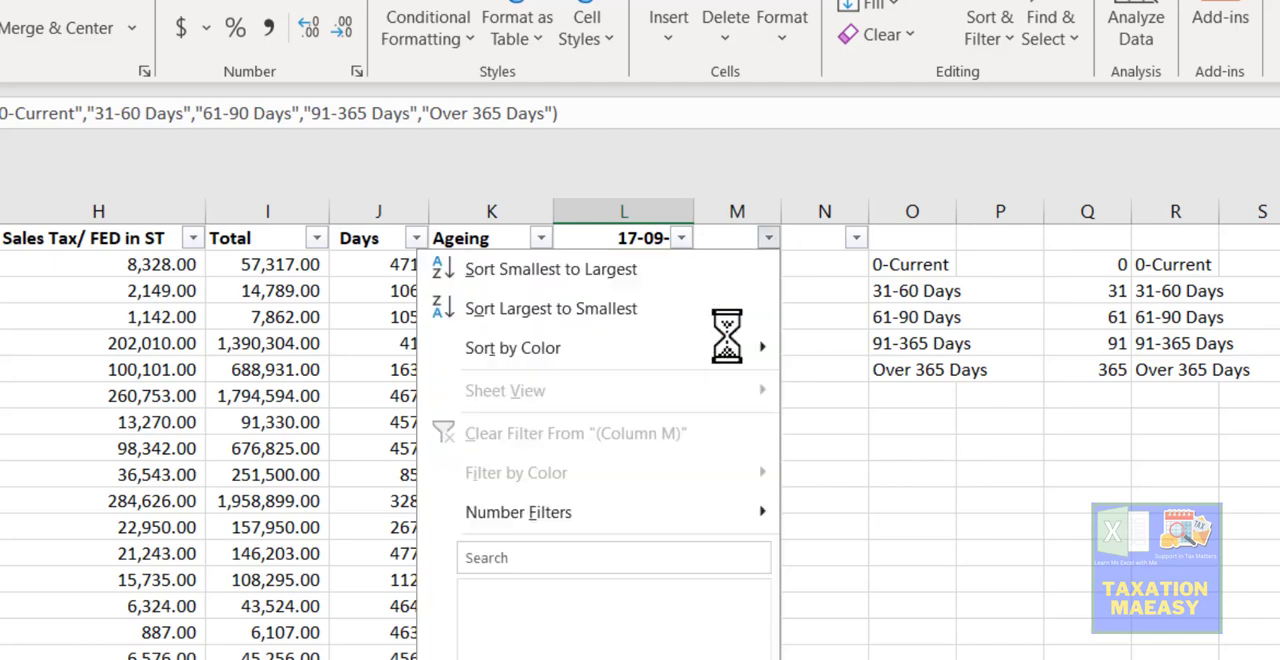
click(532, 598)
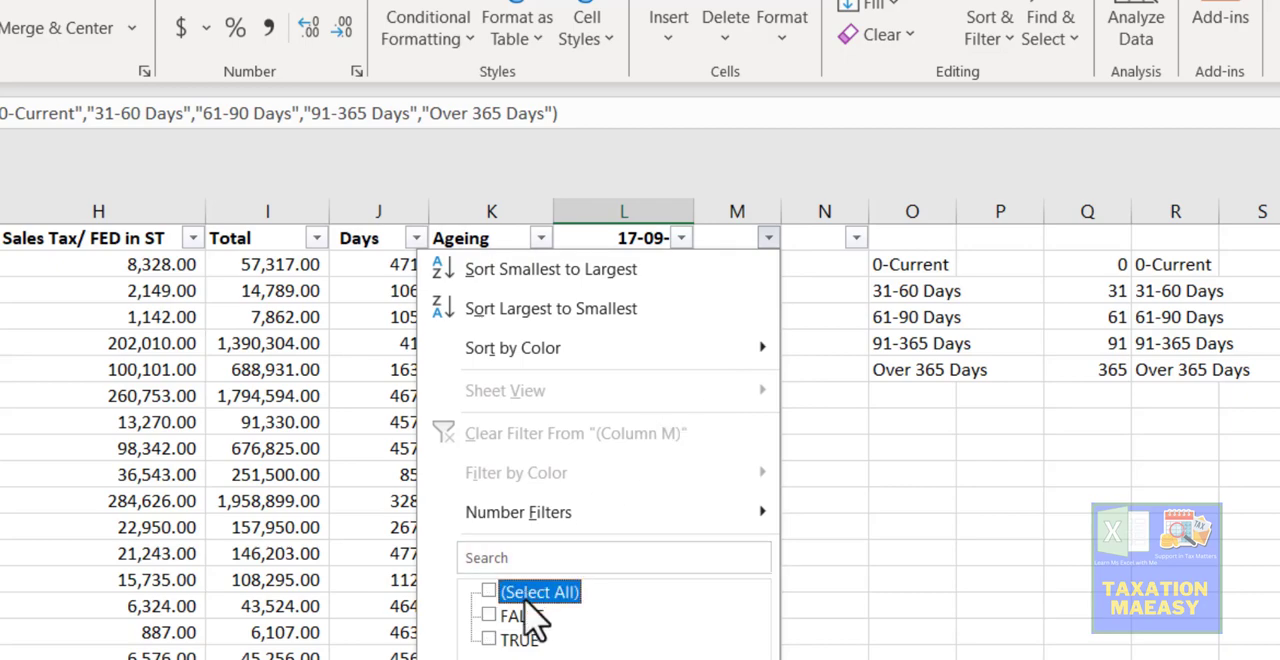
click(518, 616)
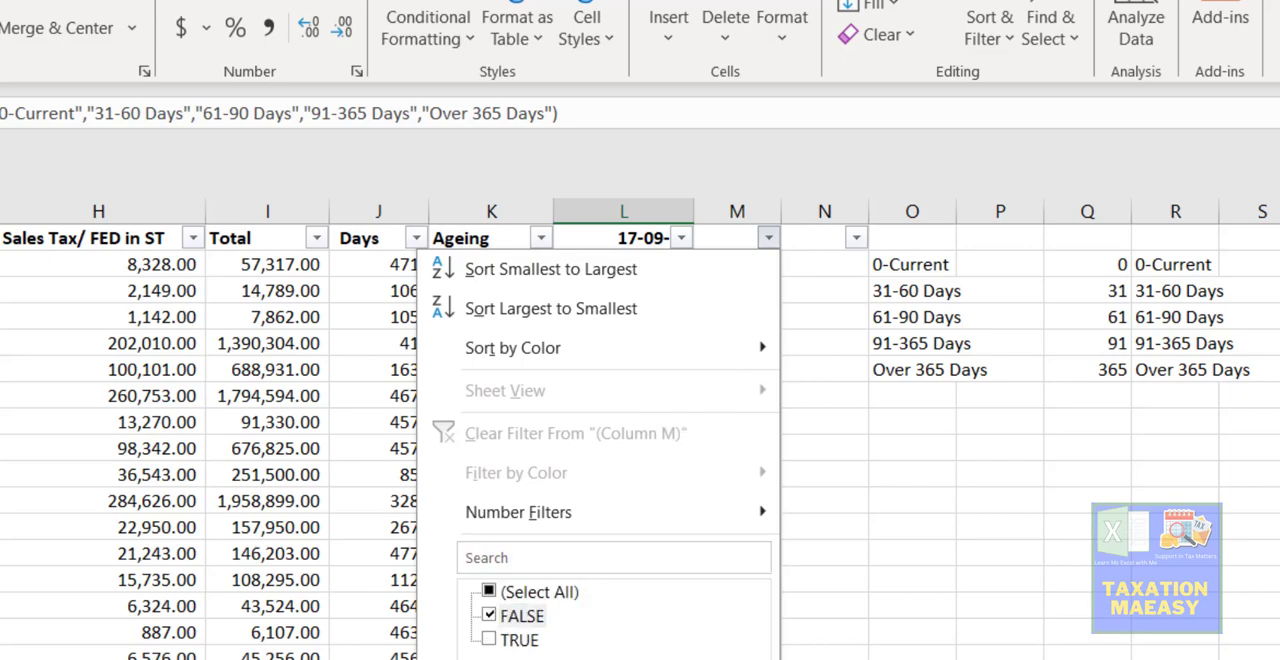
key(Return)
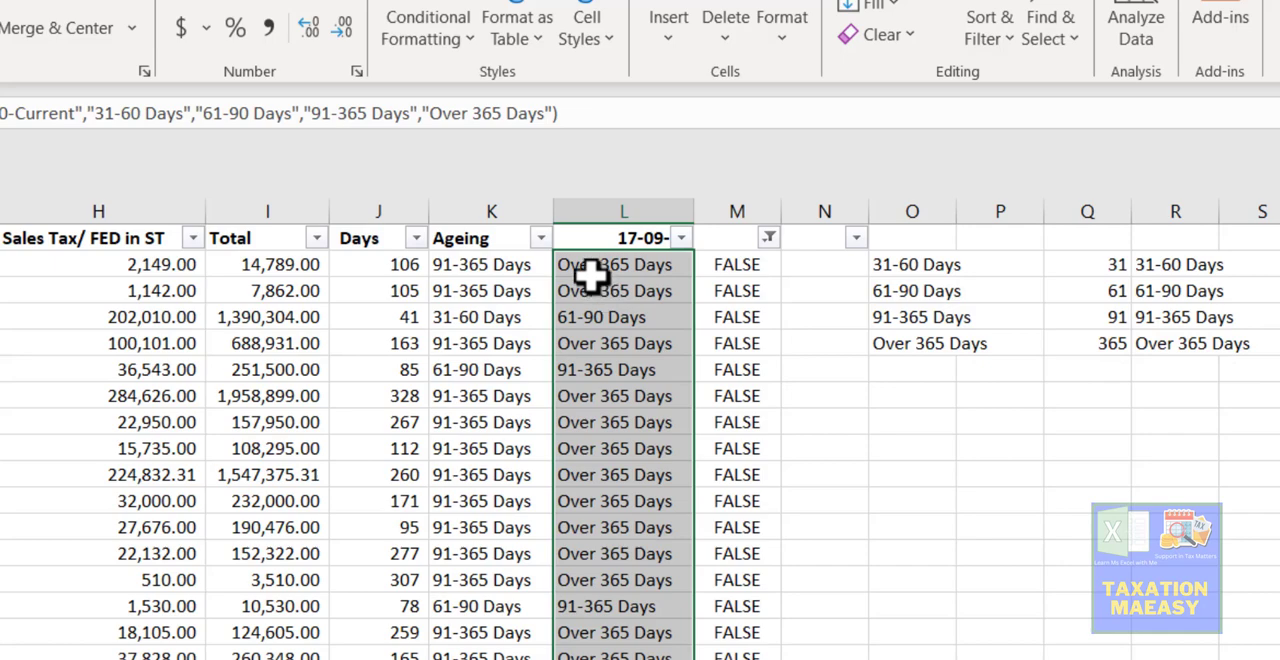
- Examine the CHOOSE formulas in L3 and L4 against the days and ageing brackets of their rows
click(590, 272)
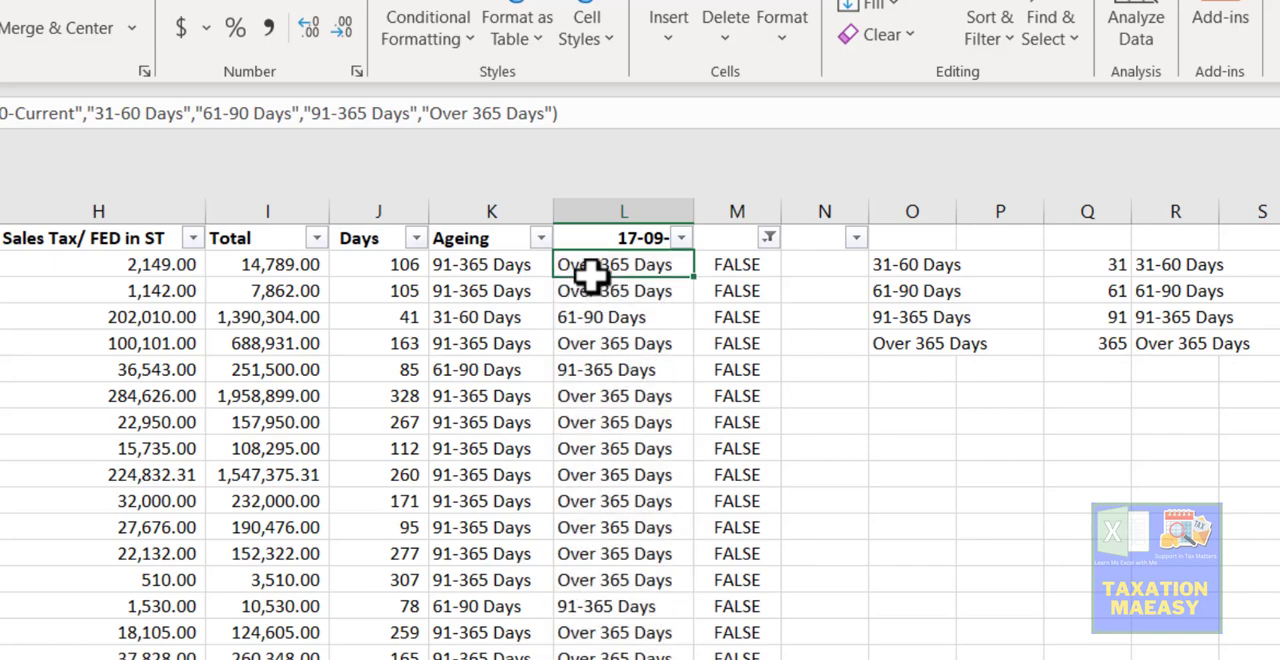
double_click(590, 272)
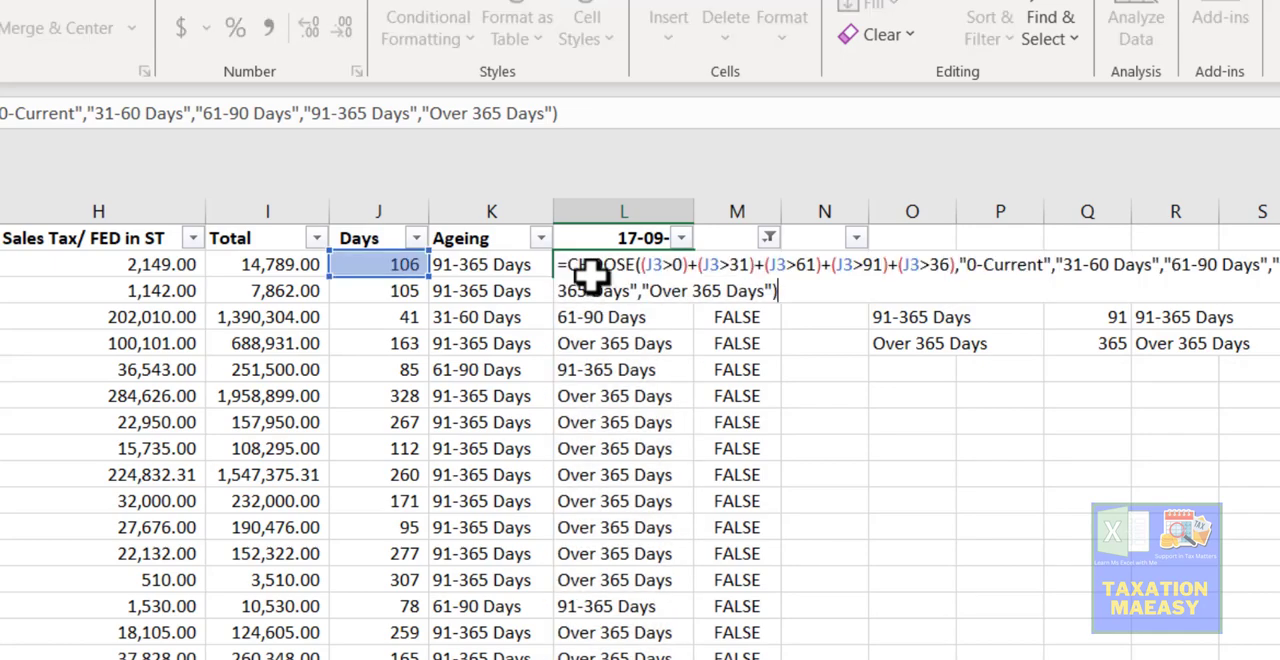
key(Return)
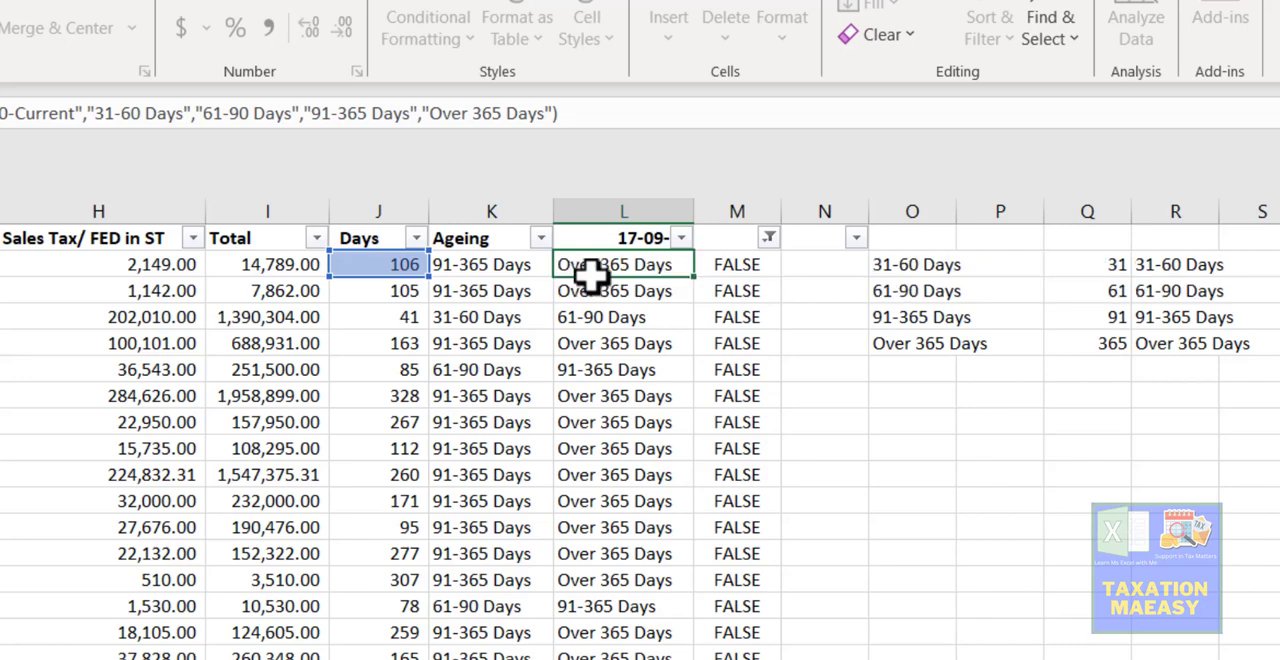
key(F2)
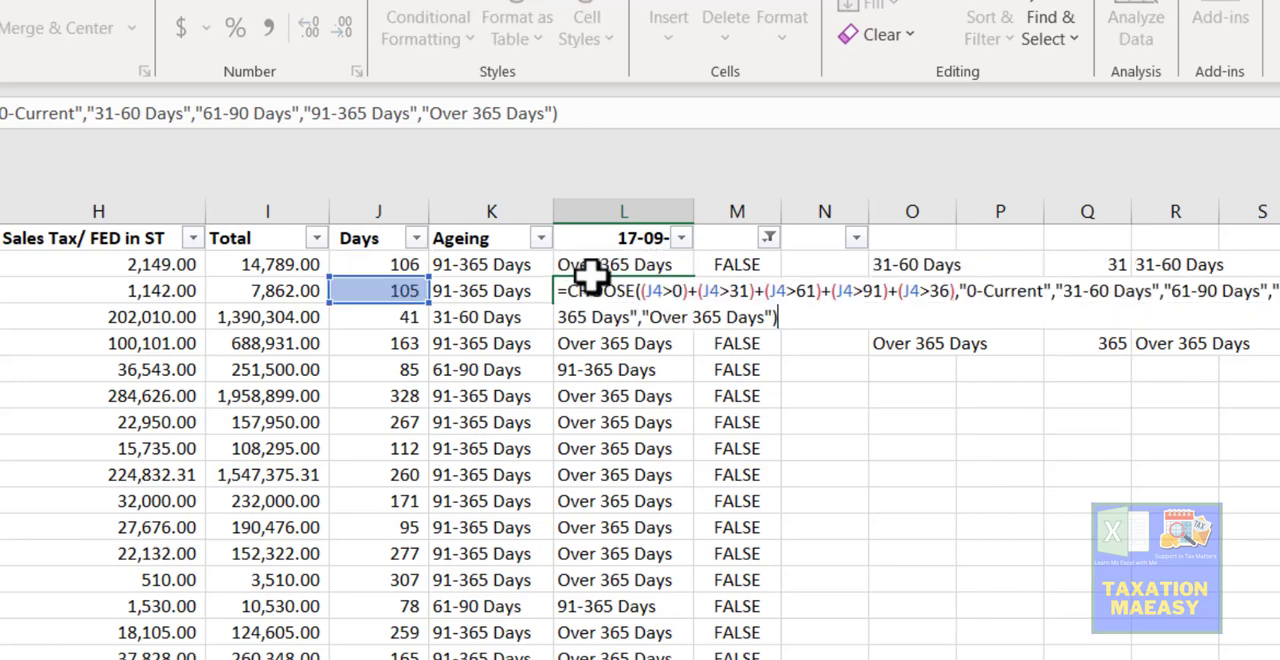
key(Return)
key(Up)
key(Up)
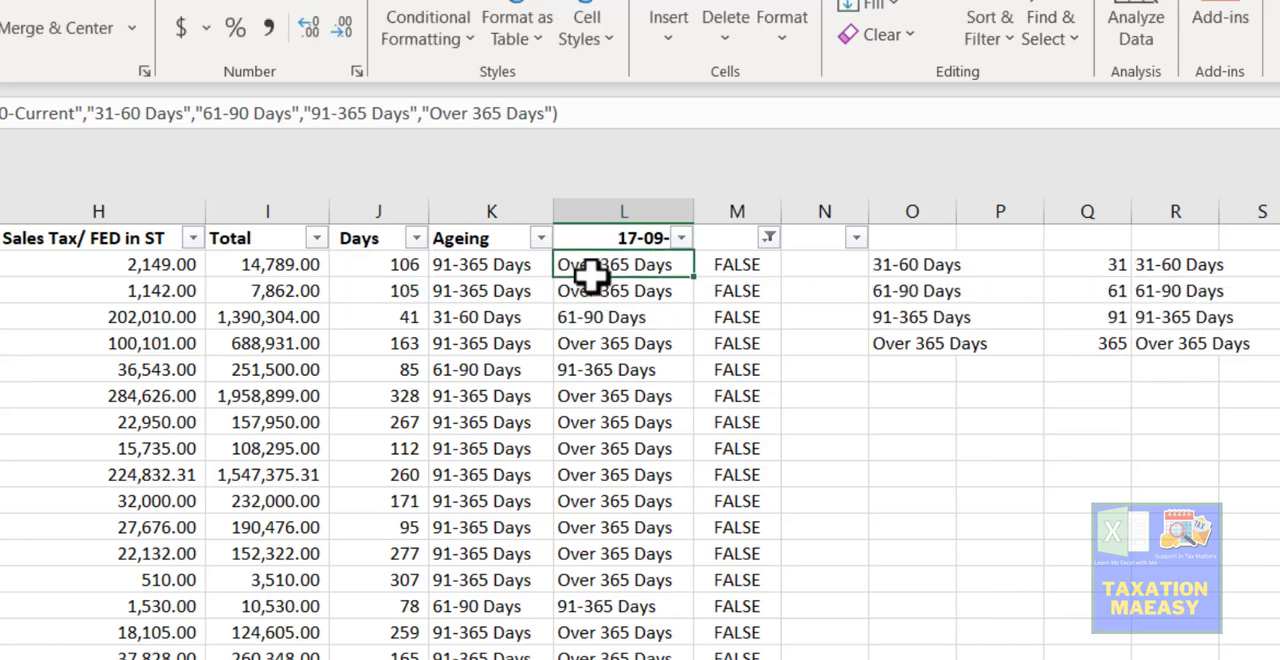
key(Left)
key(Left)
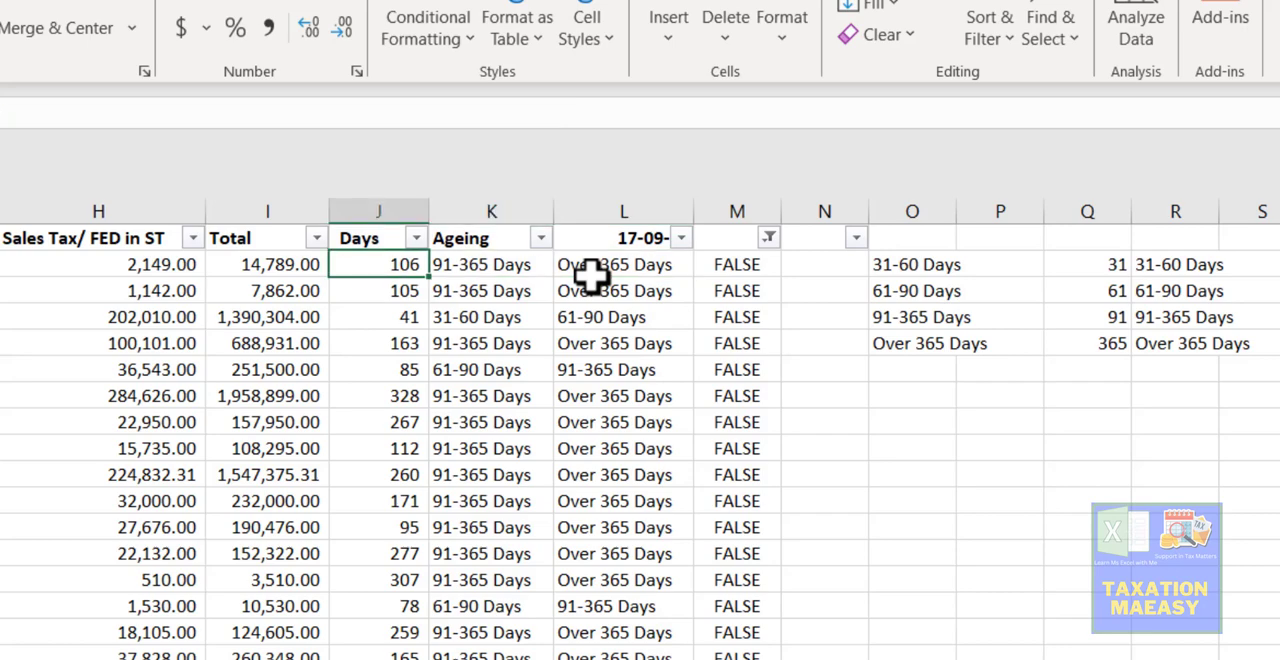
key(Down)
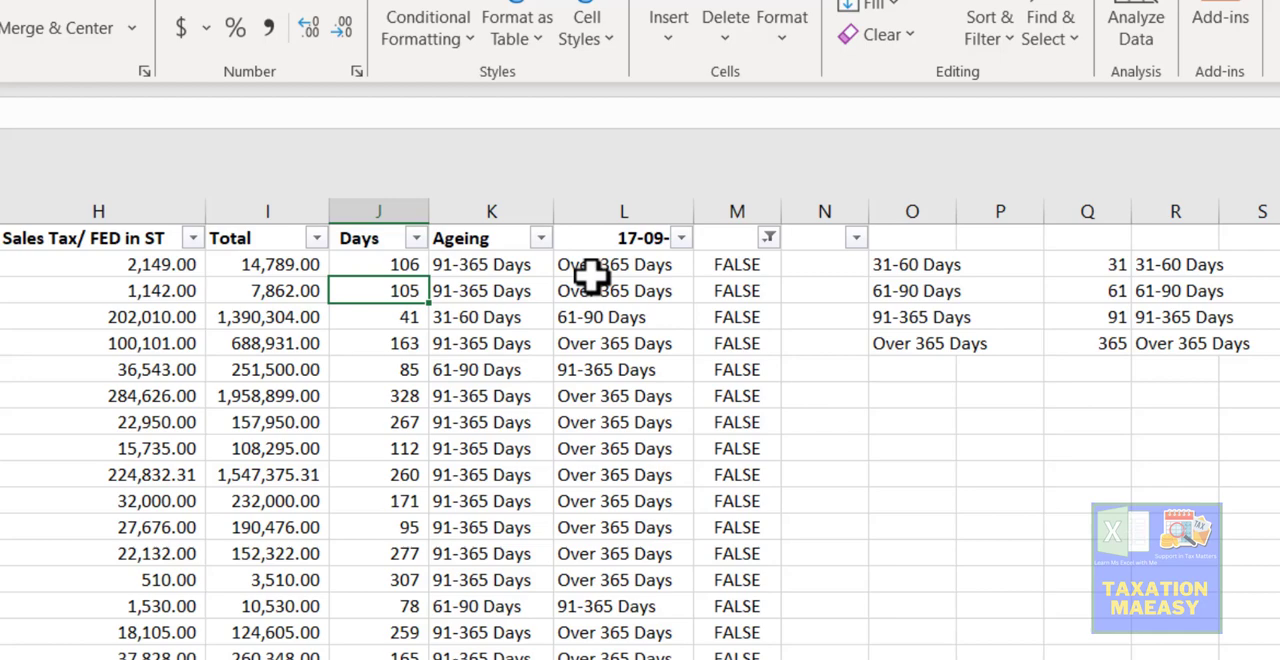
key(Right)
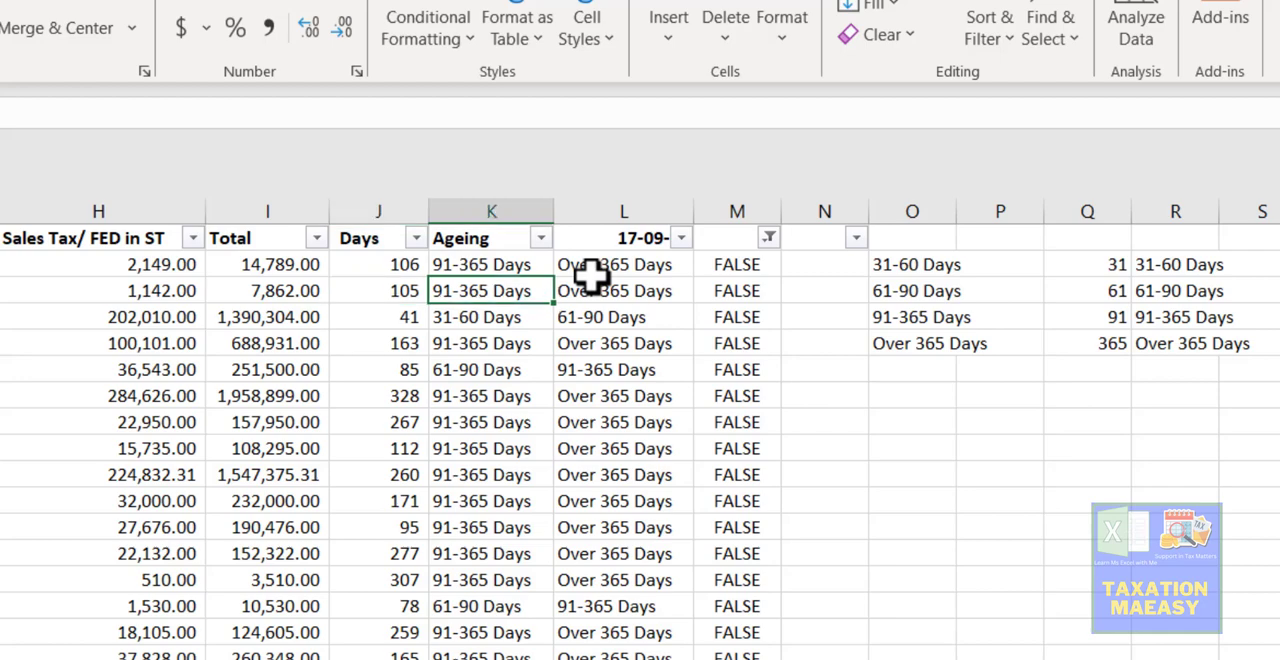
key(Right)
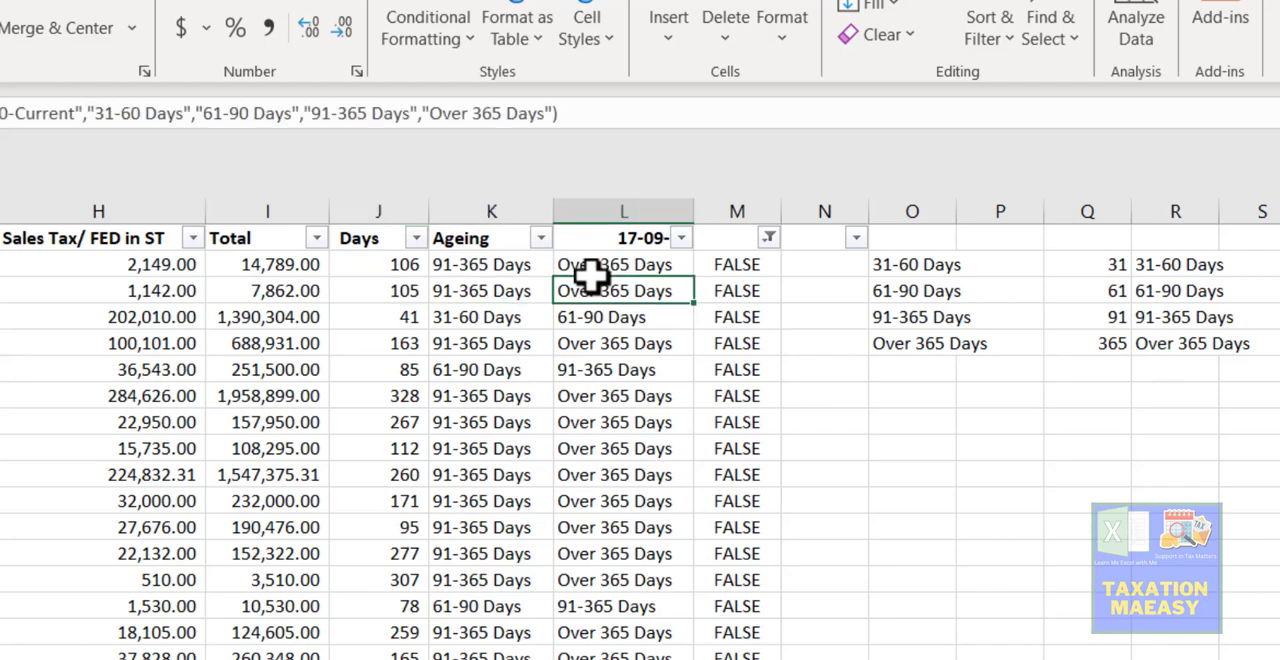
- Correct the last threshold in the L3 CHOOSE formula to J3>365
key(Up)
key(F2)
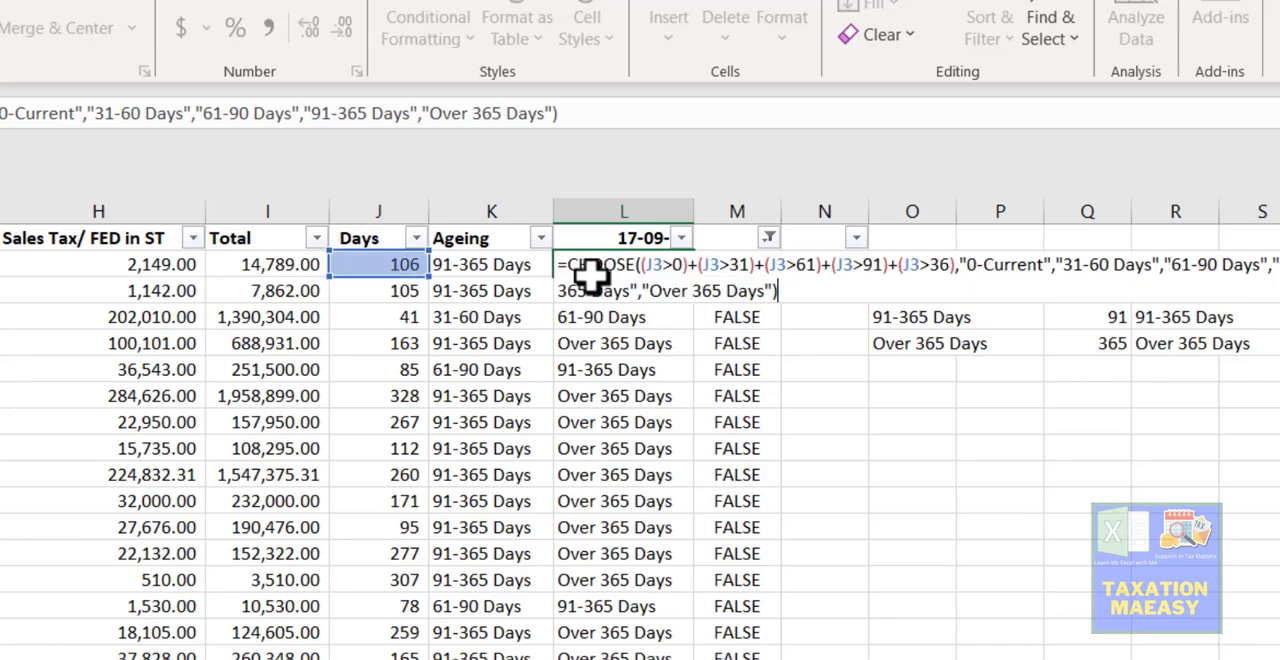
key(Up)
key(Left)
key(Left)
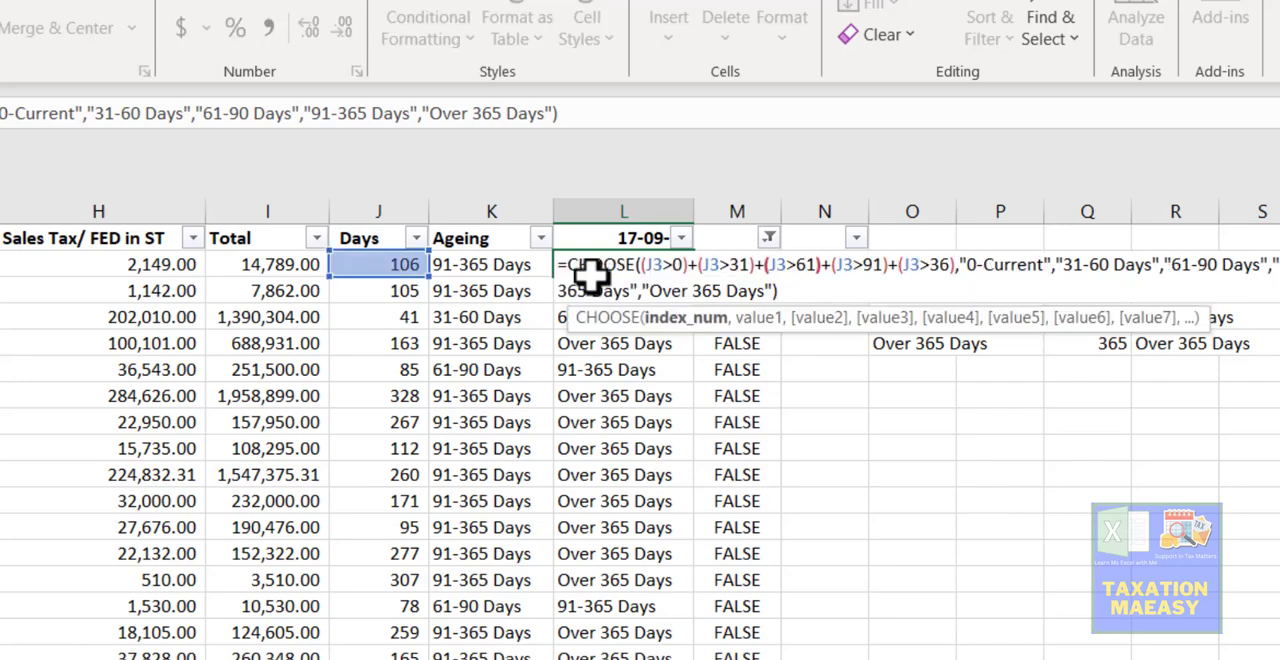
key(Right)
key(Right)
key(Right)
key(Right)
key(Right)
key(Right)
key(Right)
key(Right)
key(Right)
key(Right)
key(Right)
text(8)
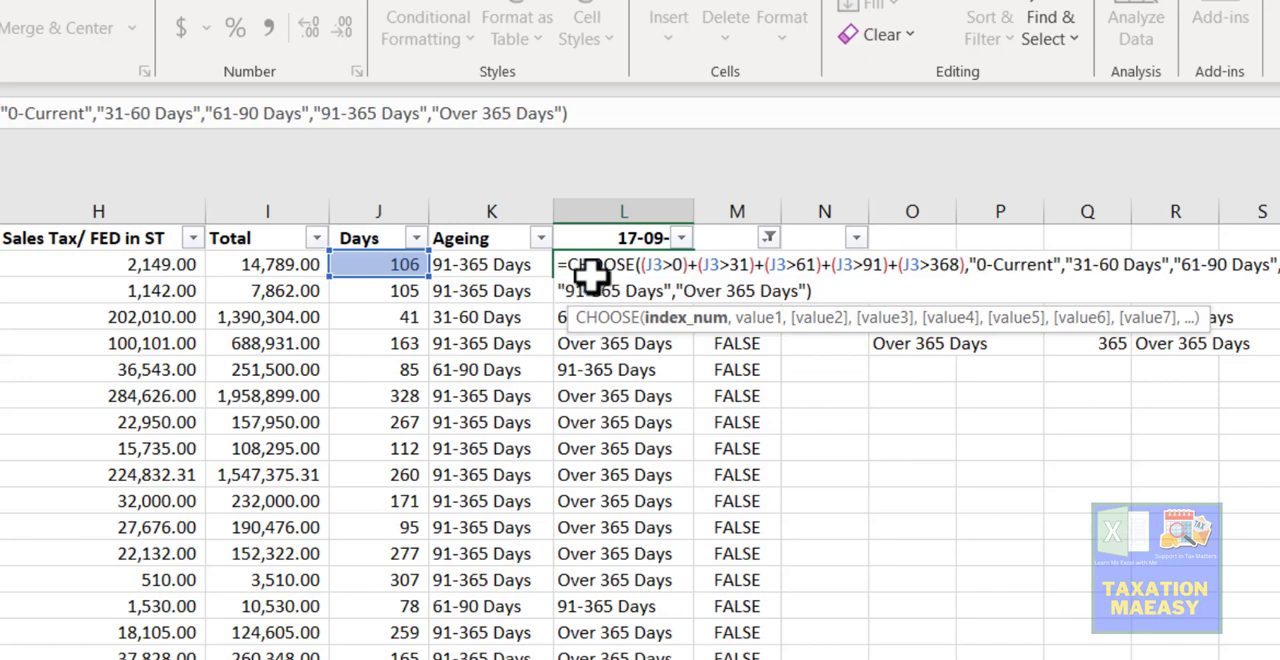
key(BackSpace)
text(5)
key(Return)
click(588, 268)
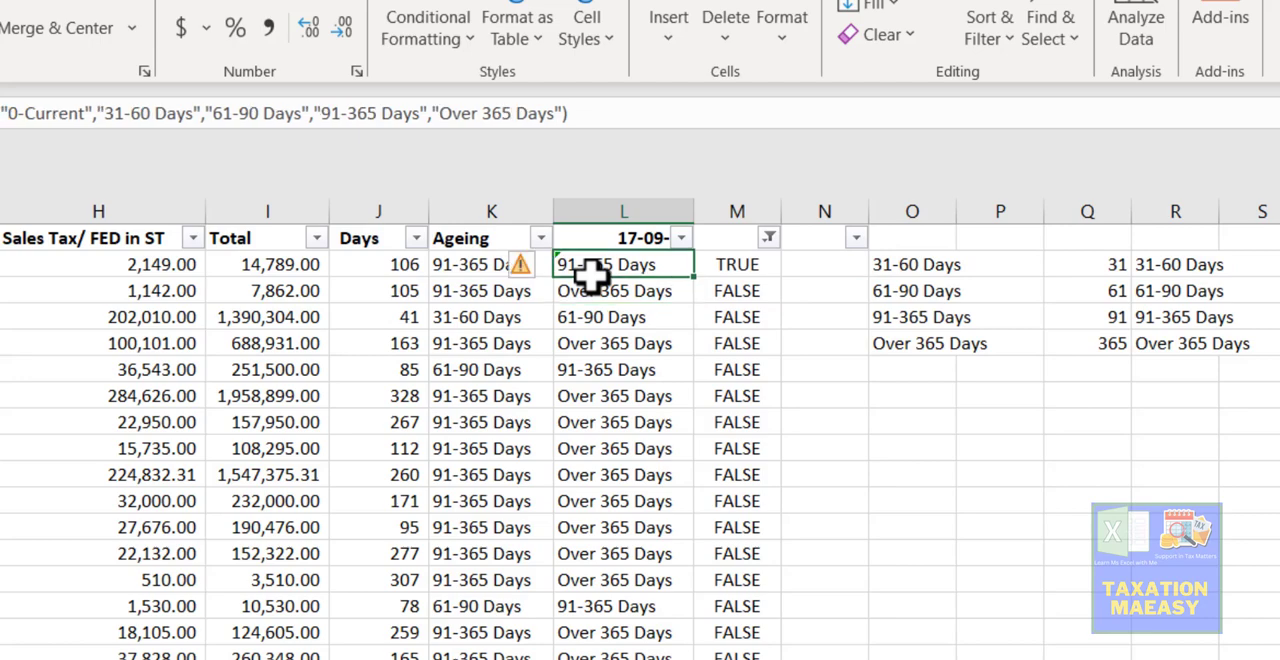
- Clear the filter on column M and correct the last threshold in the L2 CHOOSE formula to J2>365
click(770, 240)
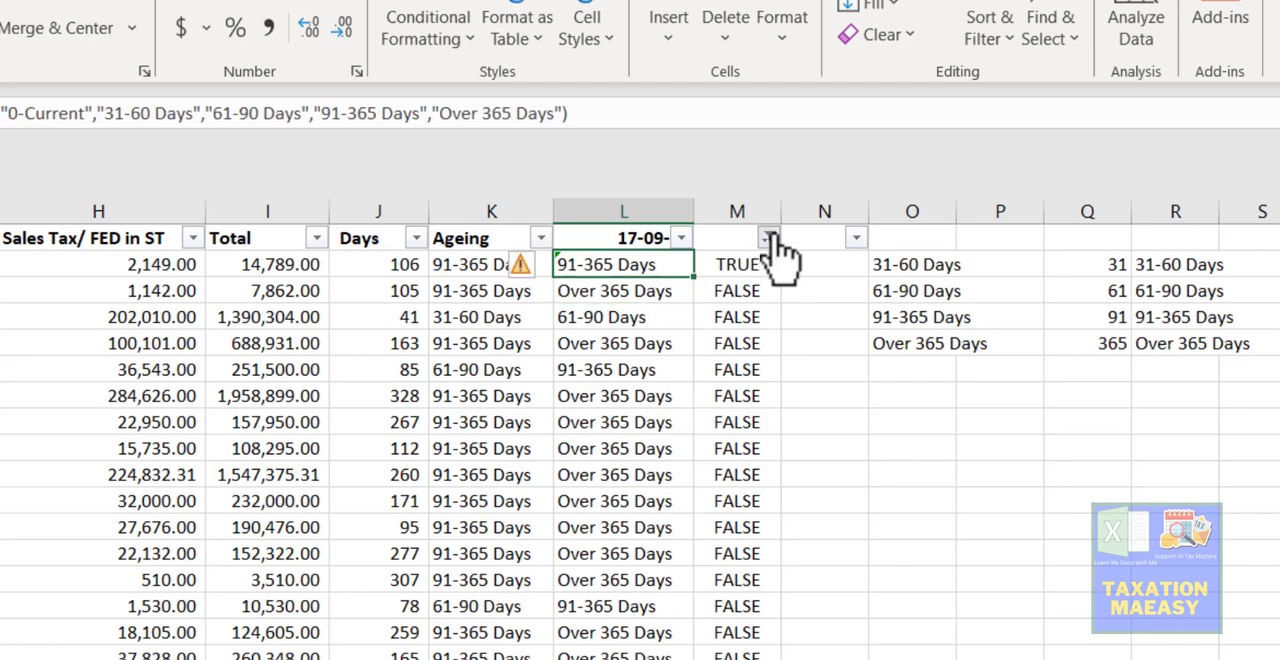
click(552, 440)
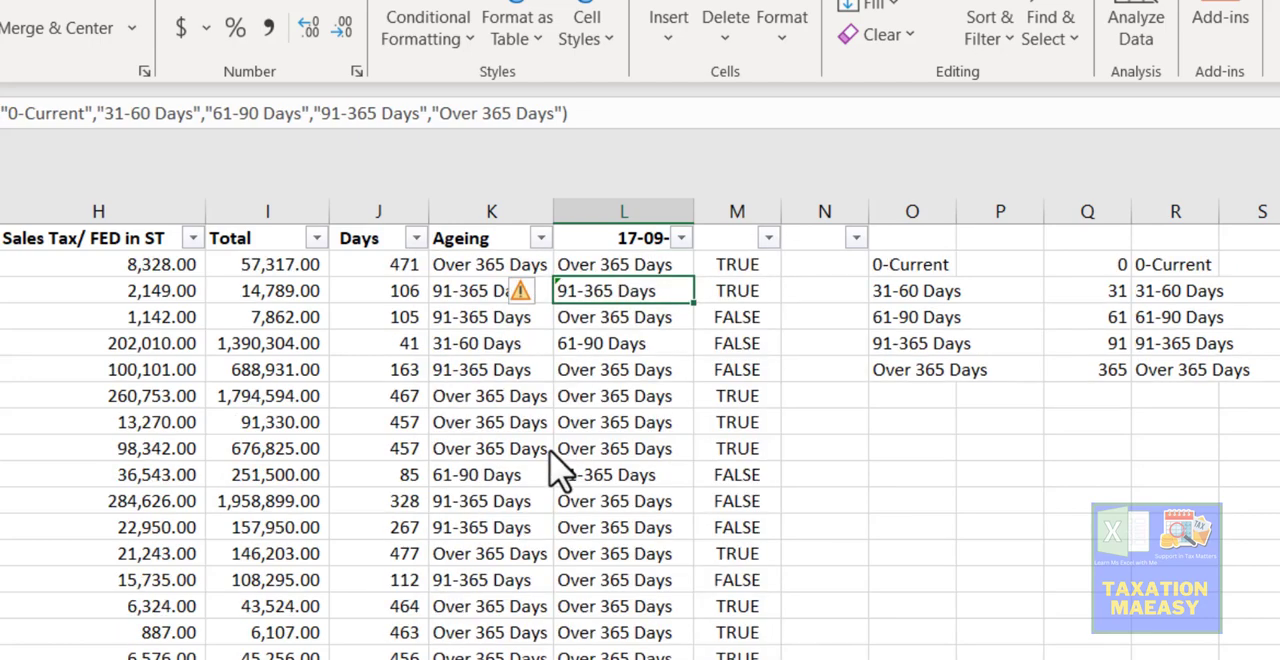
key(Up)
key(F2)
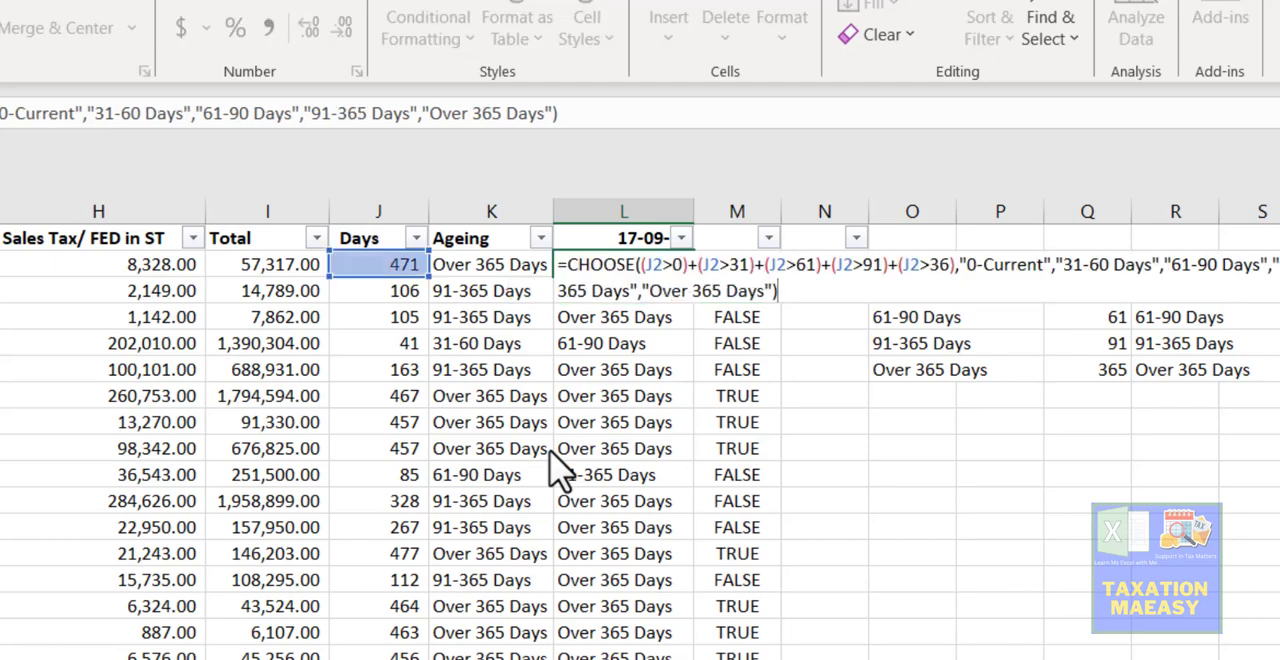
key(Up)
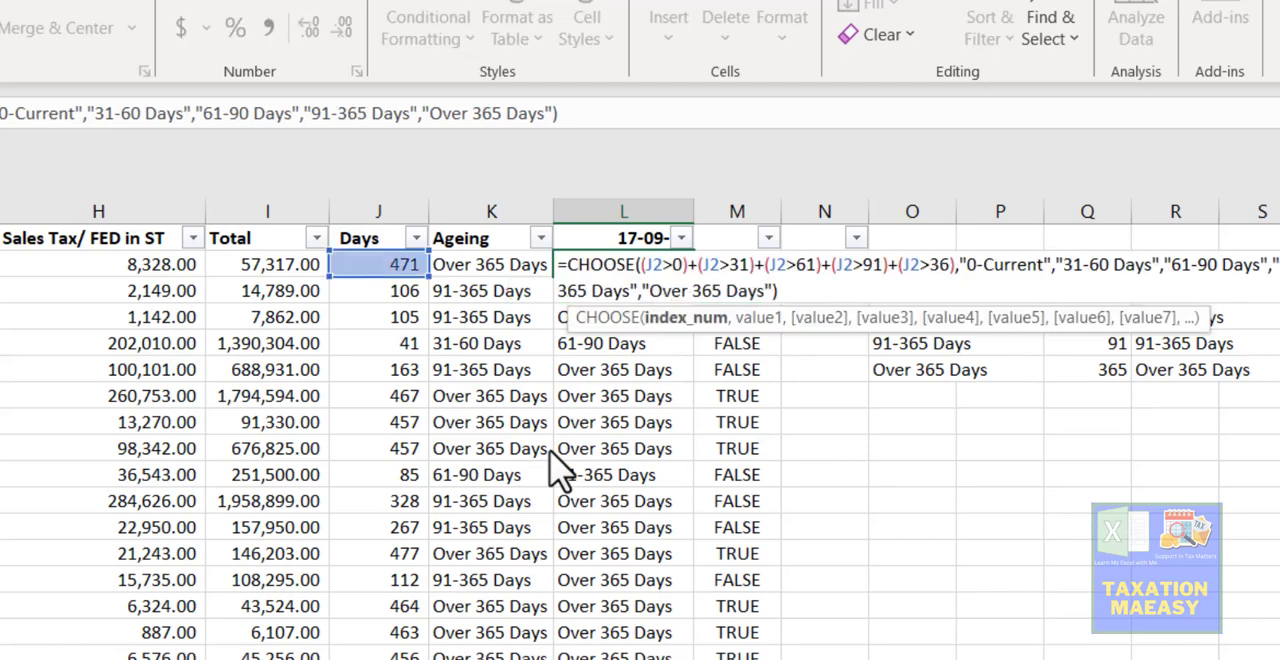
key(Left)
key(Left)
text(5)
key(Return)
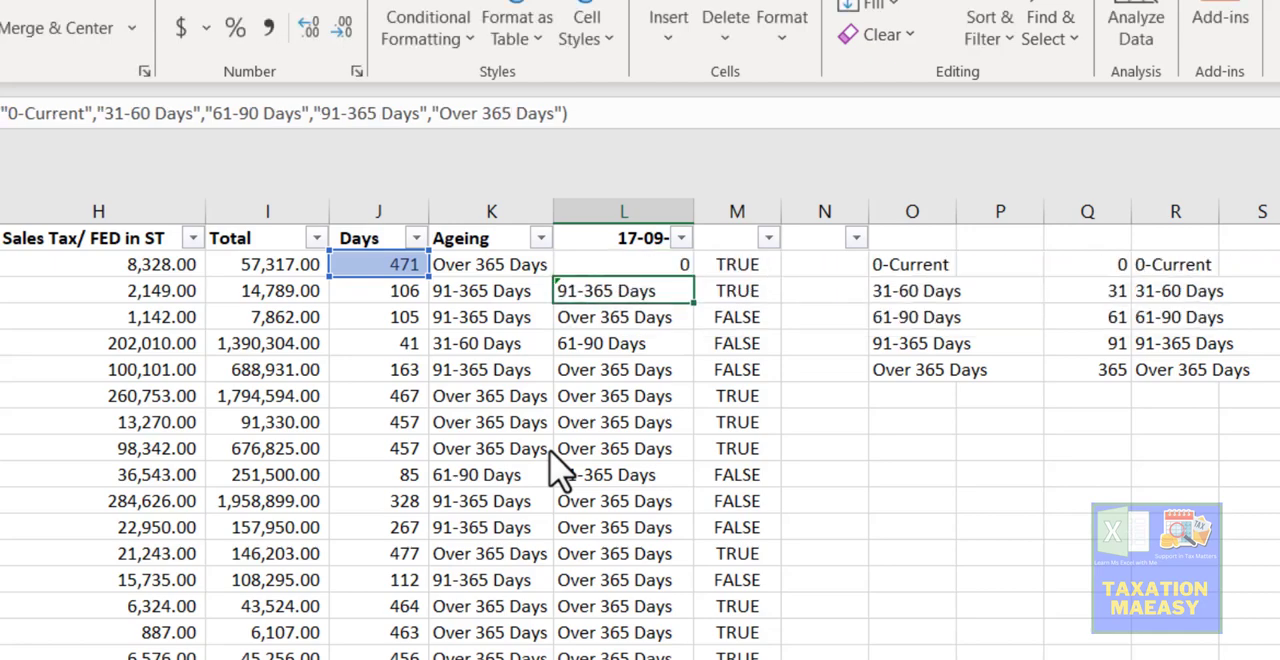
- Fill the corrected L2 formula down column L and check column M's filter values for any remaining FALSE
key(Up)
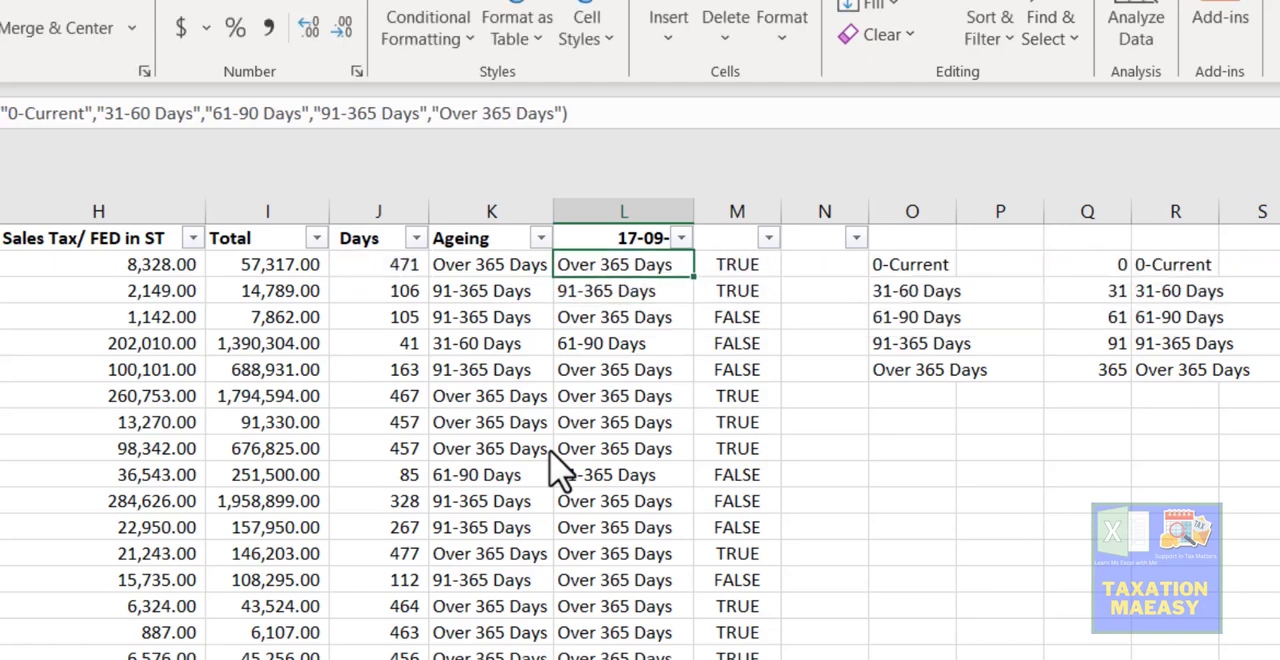
double_click(697, 283)
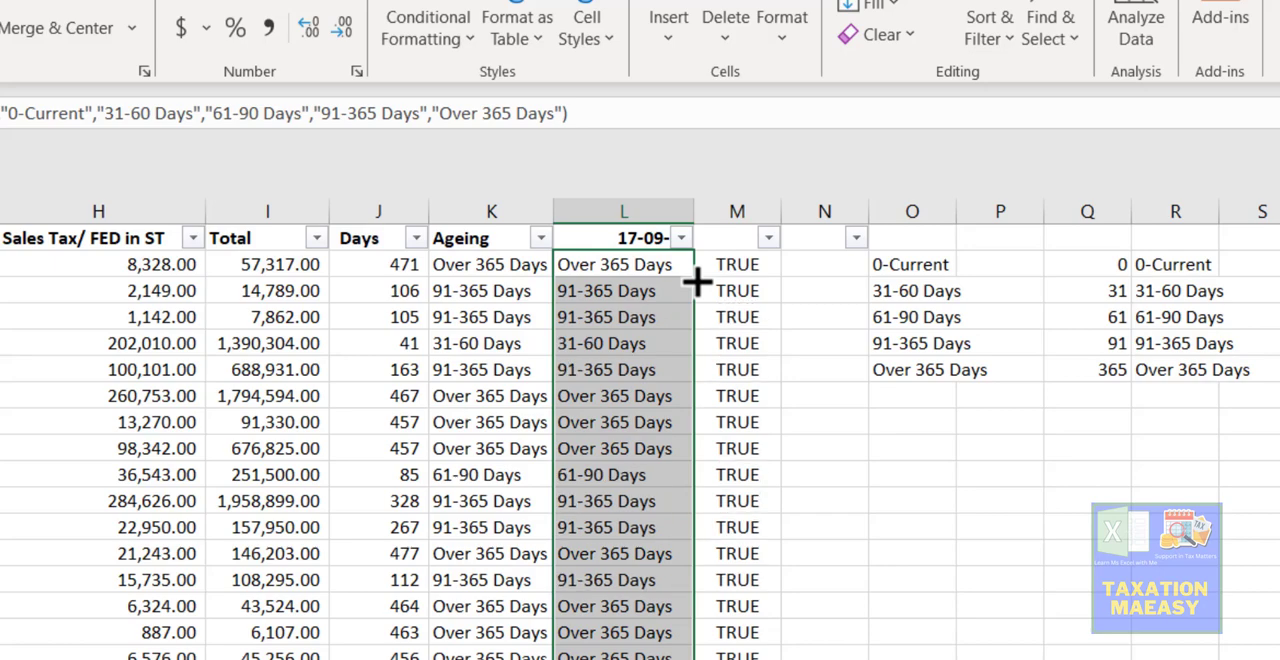
click(768, 238)
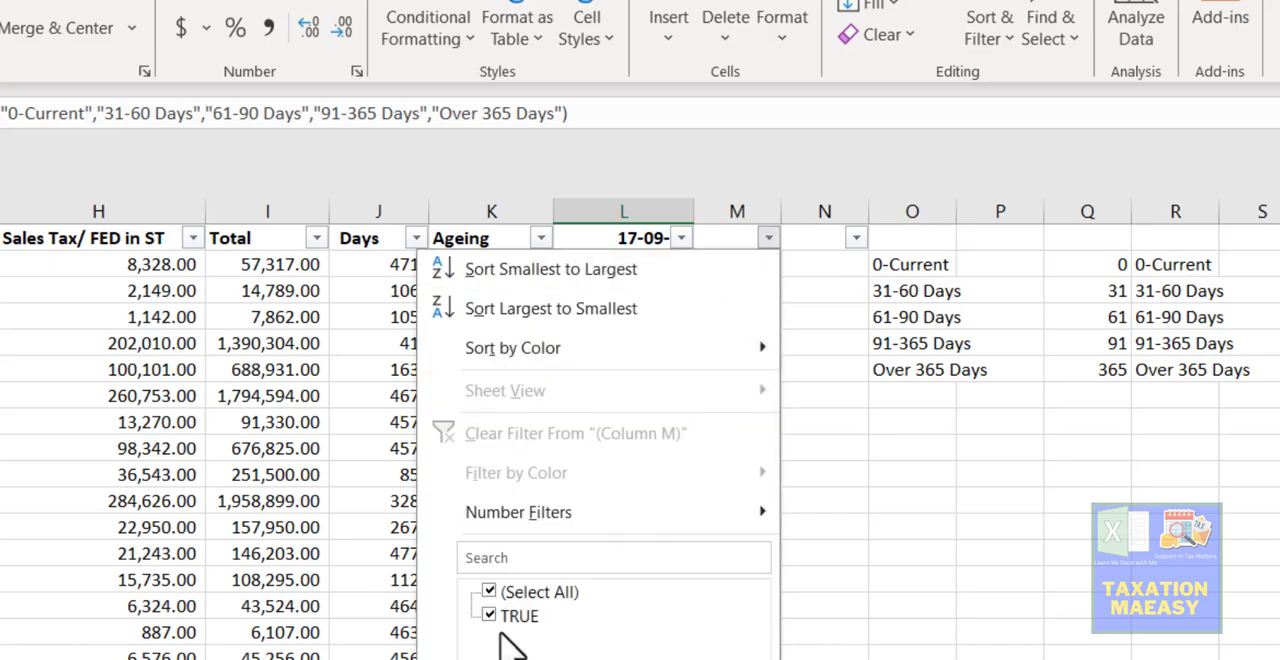
click(484, 588)
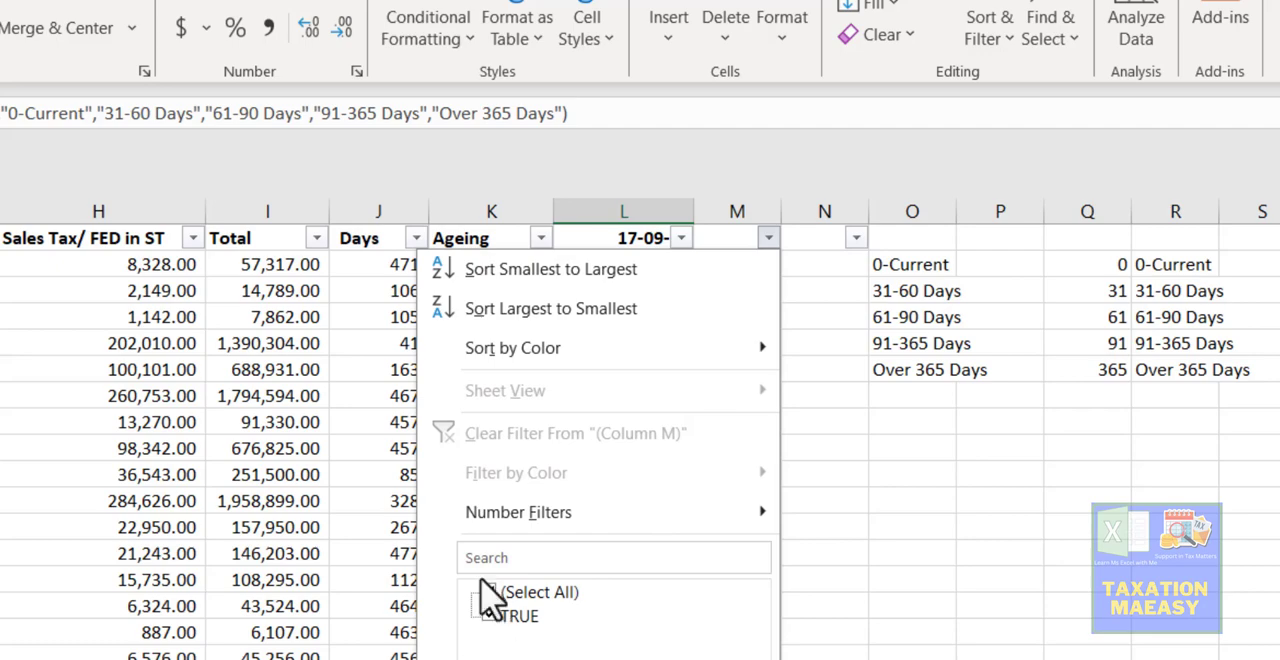
click(486, 592)
click(412, 441)
click(400, 422)
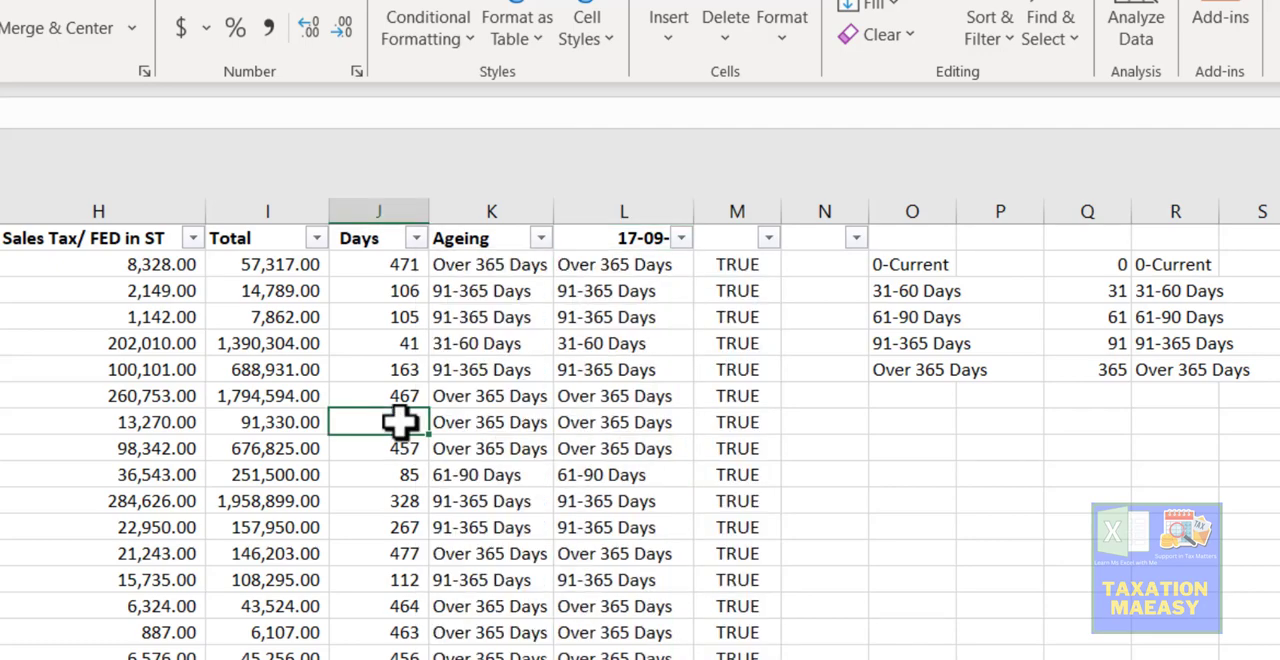
- Insert a PivotTable on a new worksheet from the invoice data in Sheet1!$A$1:$L$51
key(ctrl+Up)
key(Left)
key(Left)
key(Left)
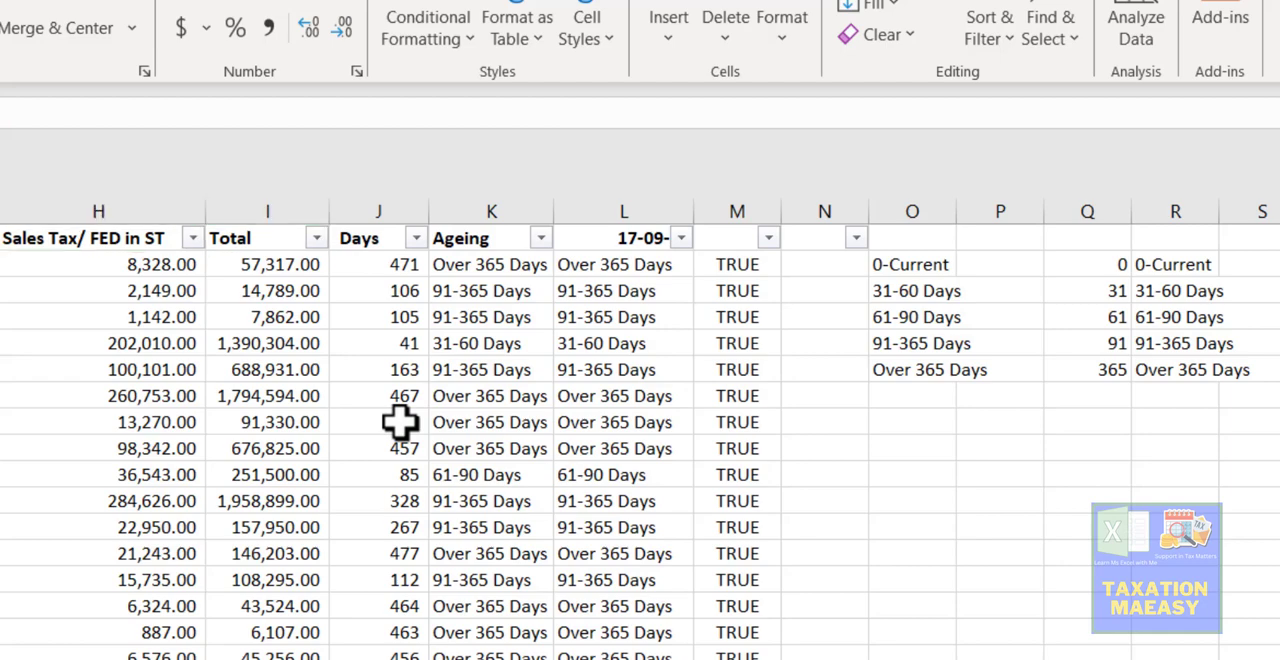
key(Left)
key(Left)
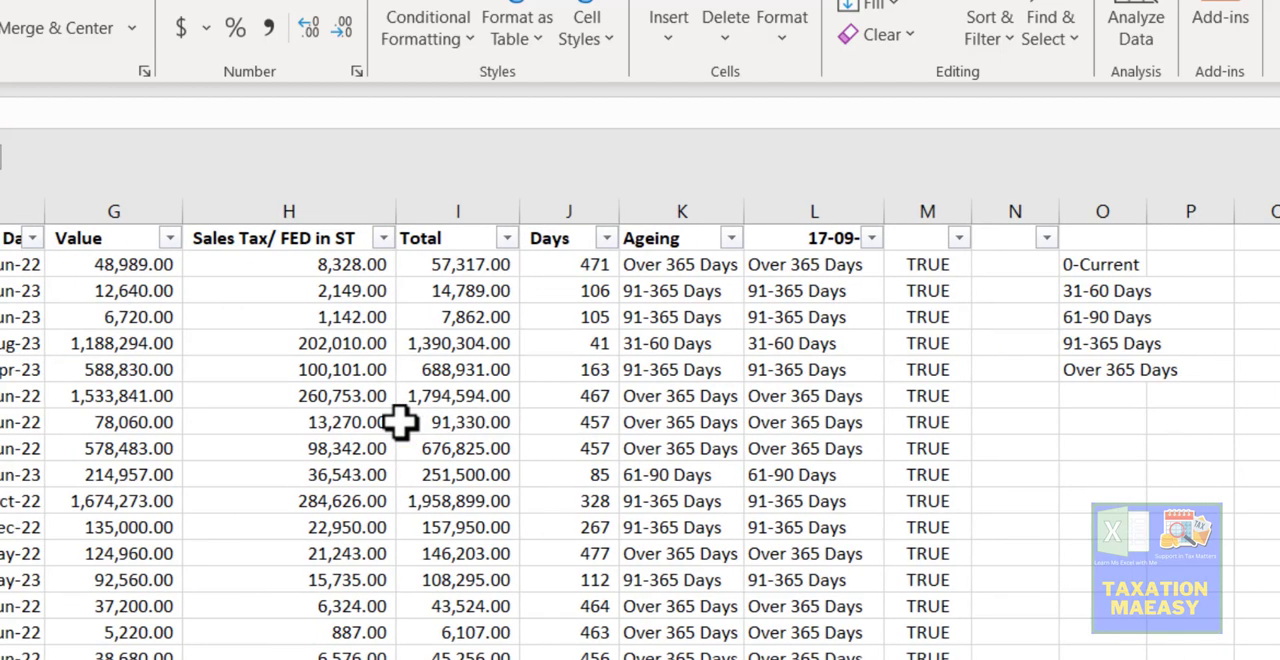
key(ctrl+shift+Right)
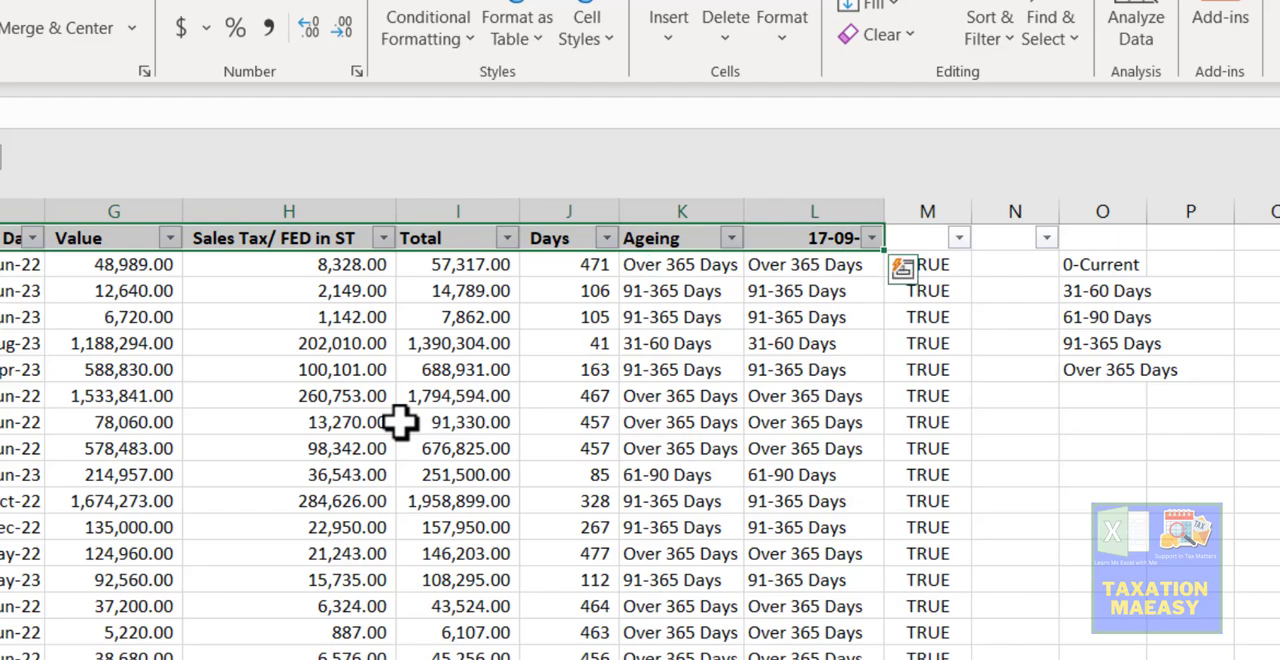
key(ctrl+shift+Down)
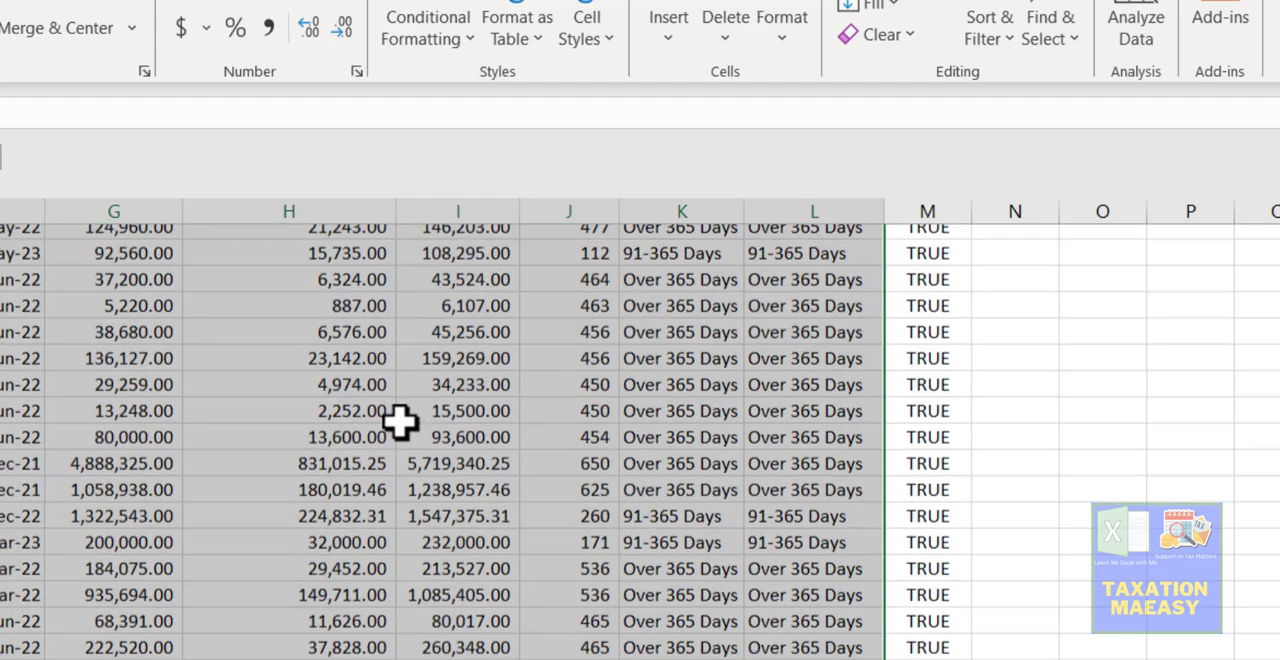
key(ctrl+shift+Up)
key(ctrl+shift+Down)
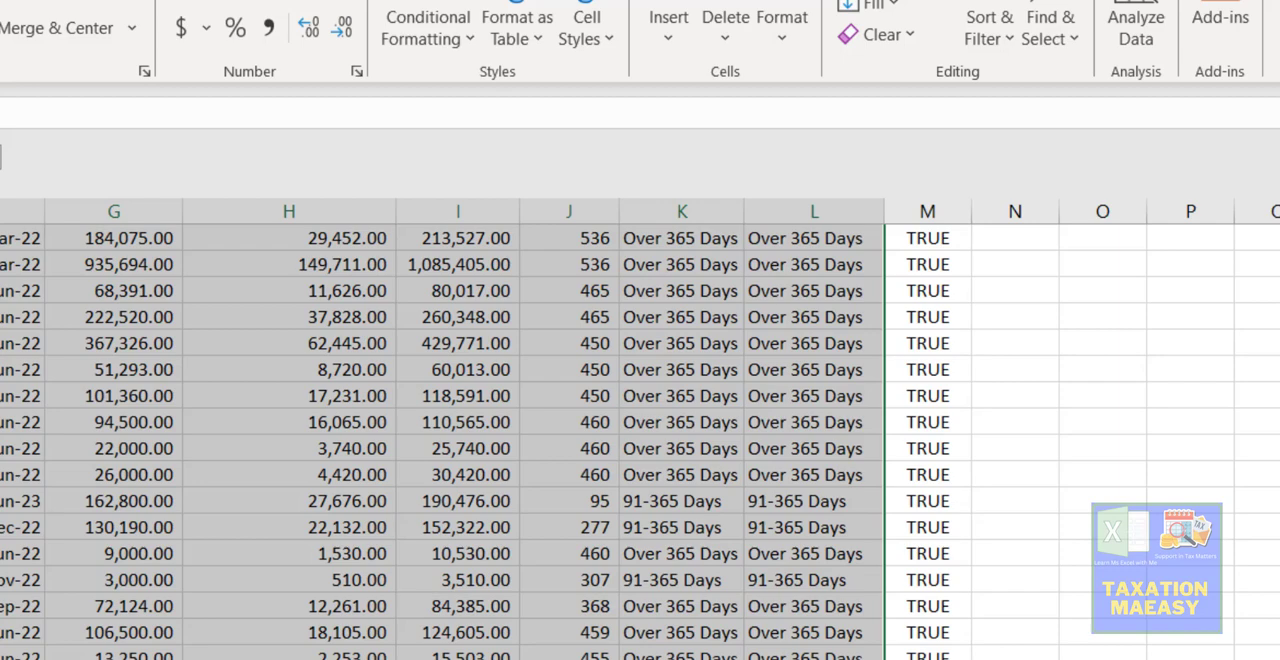
key(alt+n)
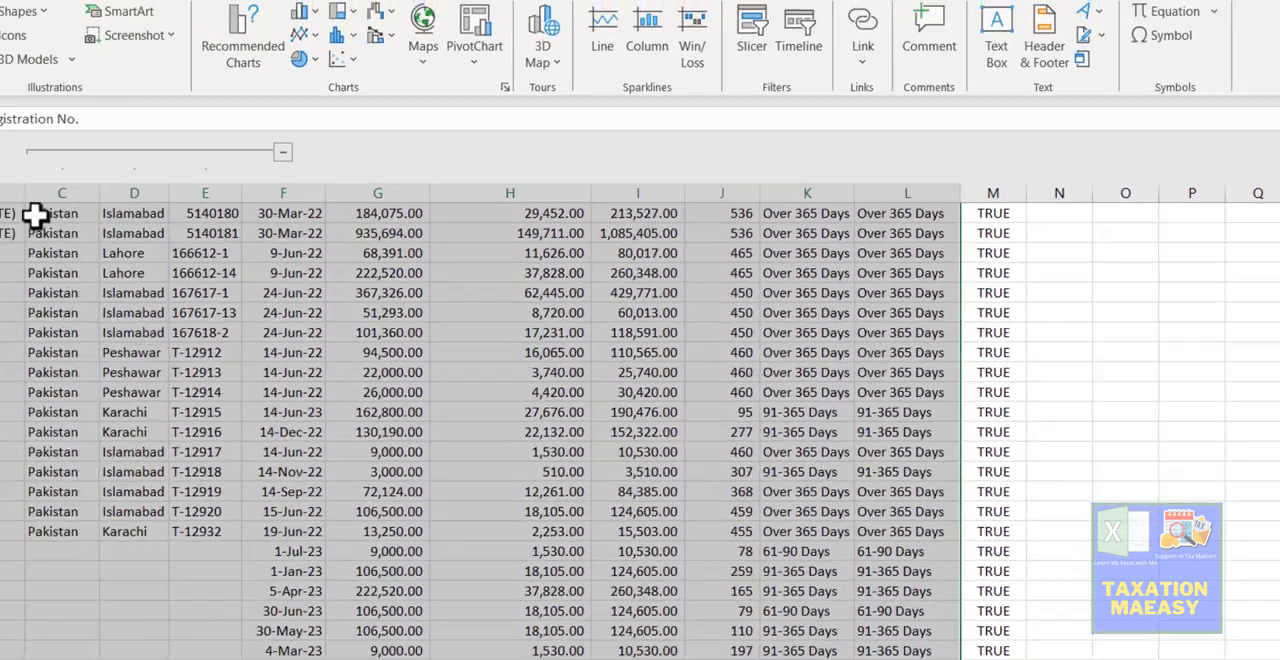
key(v)
key(t)
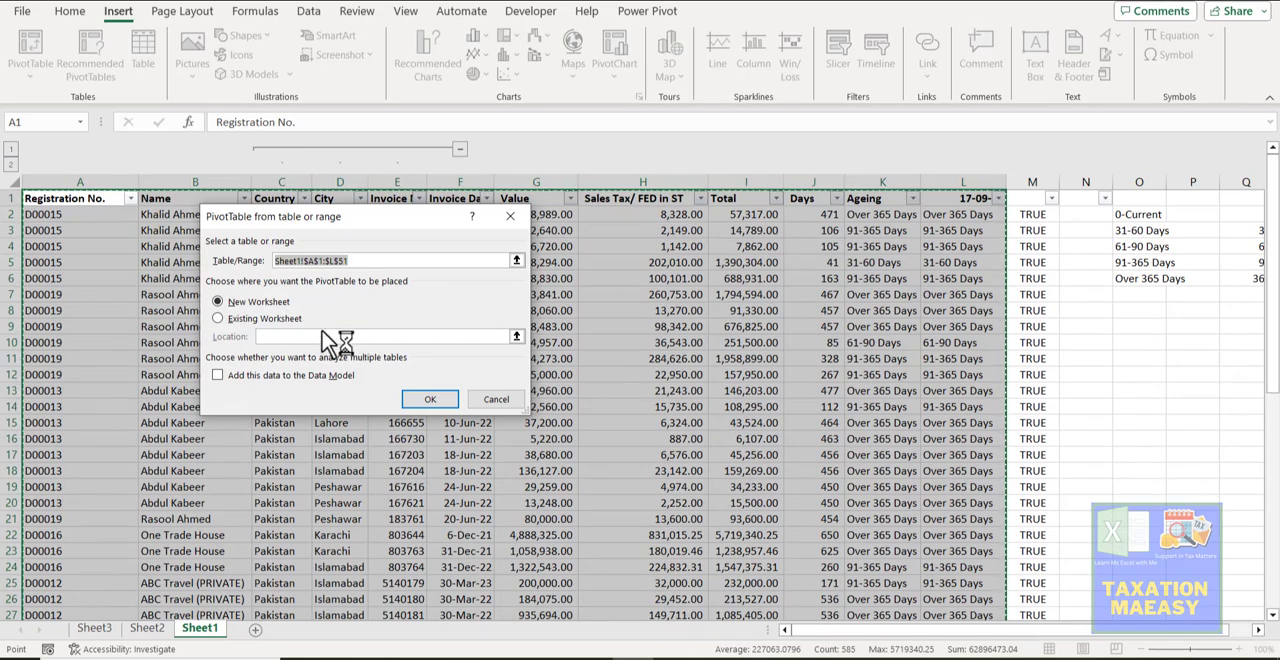
click(421, 400)
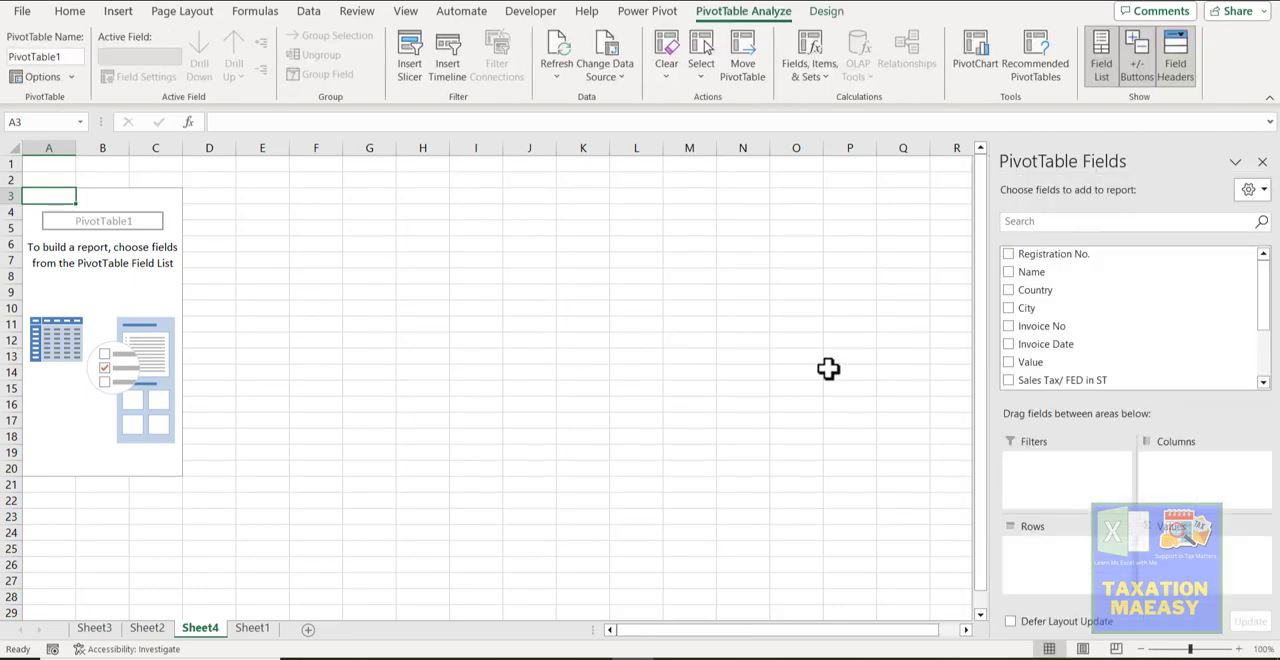
- Lay out the PivotTable with Registration No. and Name as rows, Ageing as columns and the sum of Total as values
click(1008, 254)
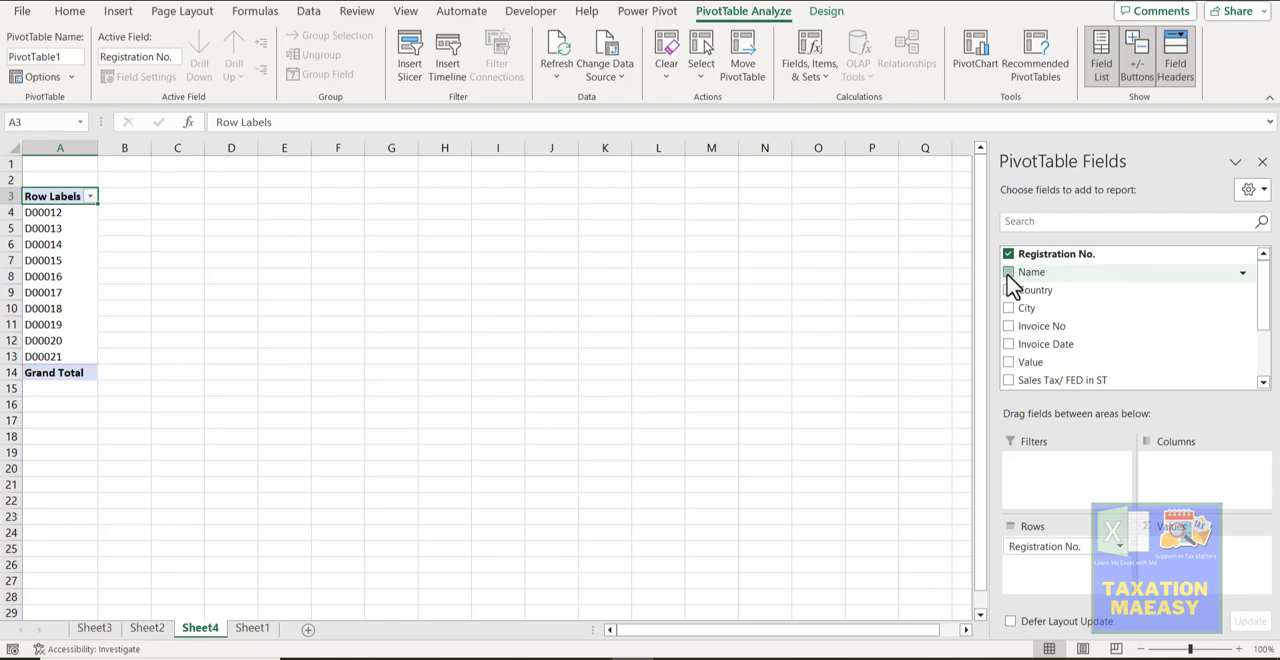
click(1008, 272)
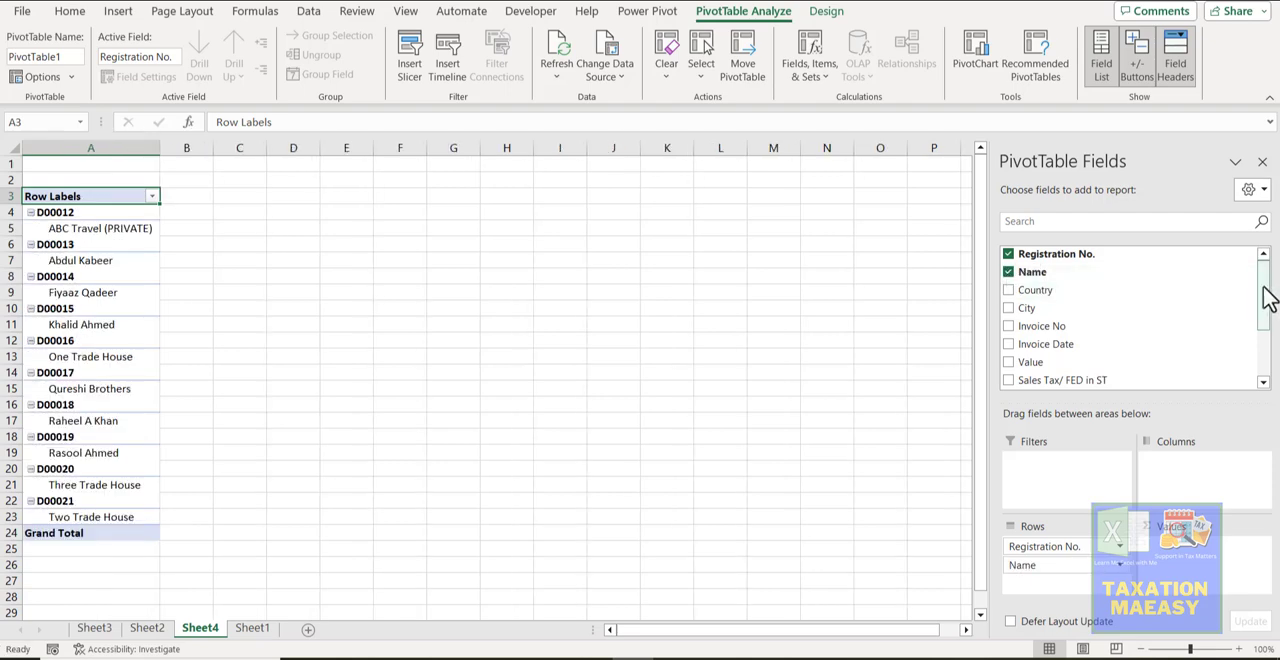
drag(1266, 298, 1266, 338)
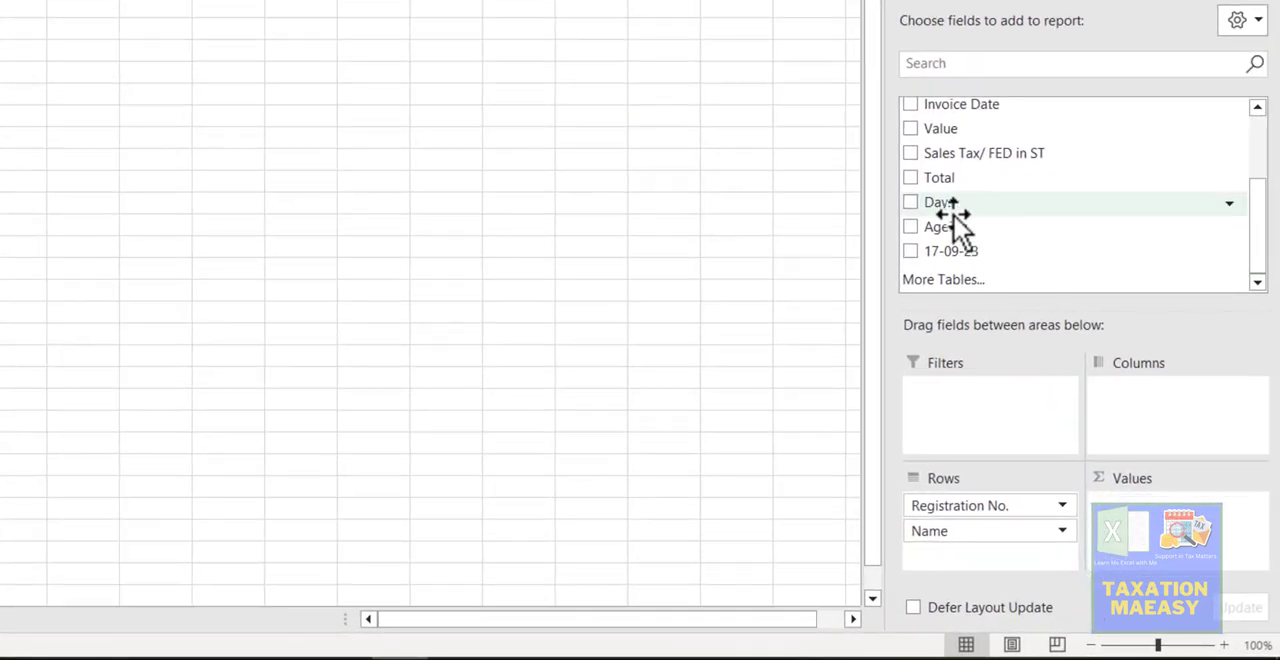
drag(910, 233, 1125, 405)
drag(1130, 405, 1139, 405)
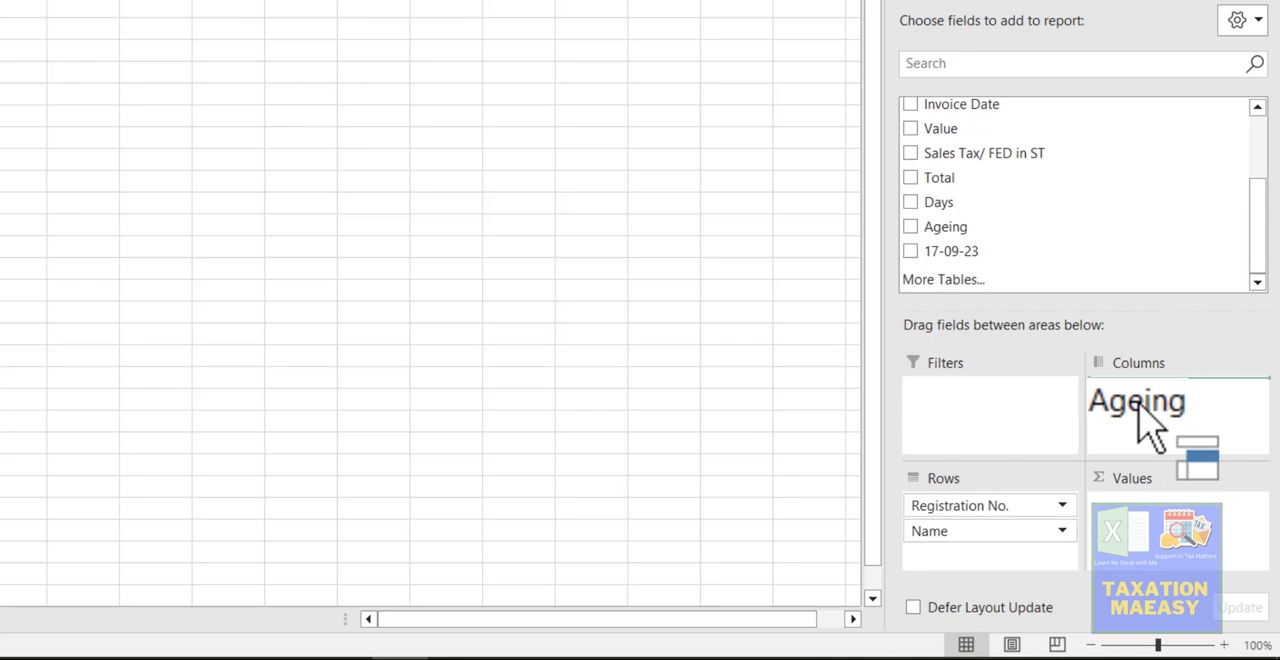
drag(1138, 405, 1138, 404)
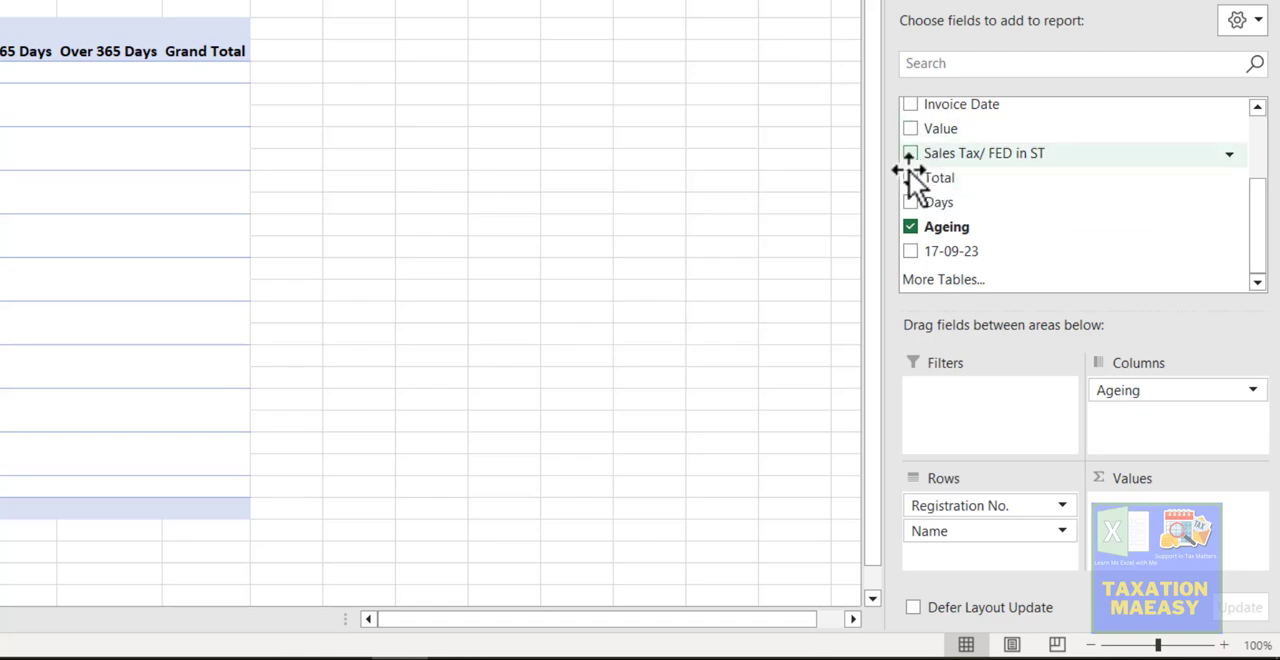
drag(909, 179, 1160, 520)
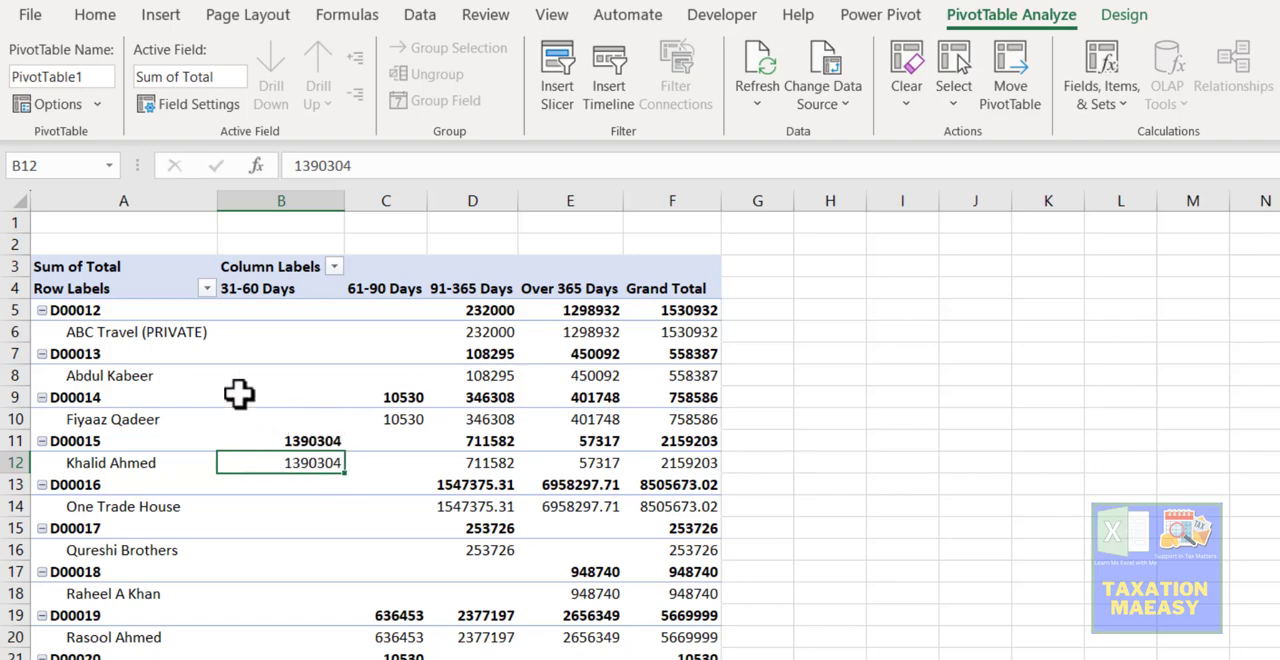
- Turn off the PivotTable's subtotals and show the report in tabular form
click(1124, 15)
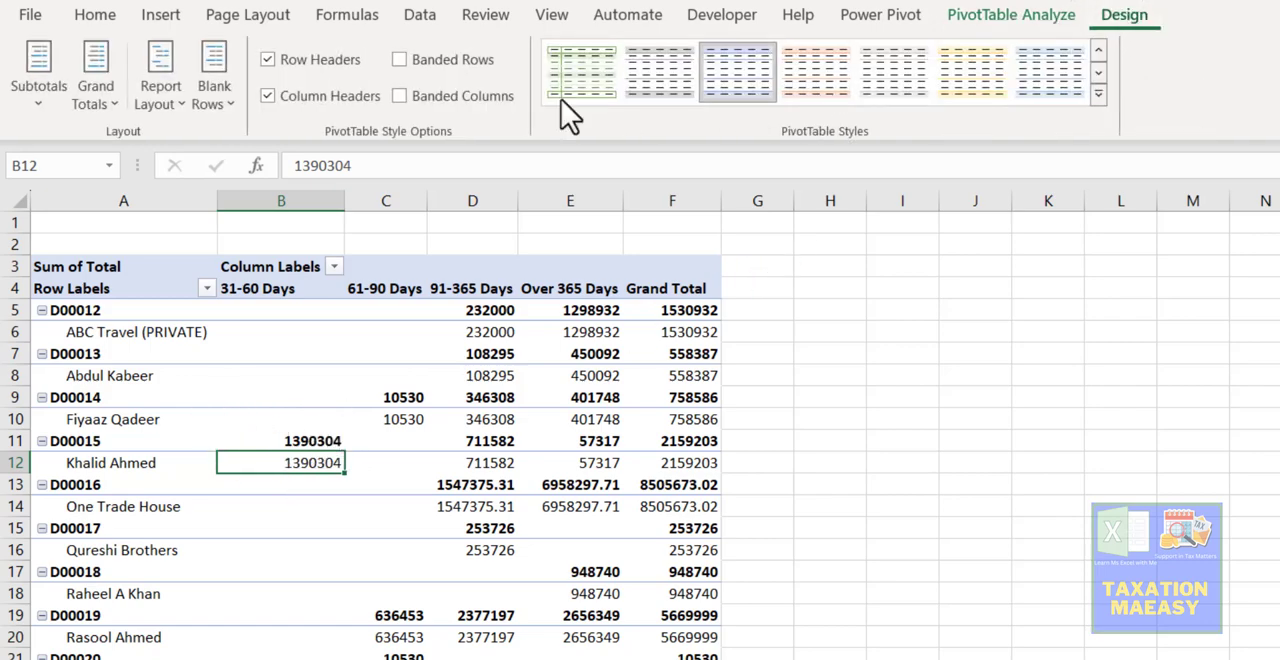
click(41, 104)
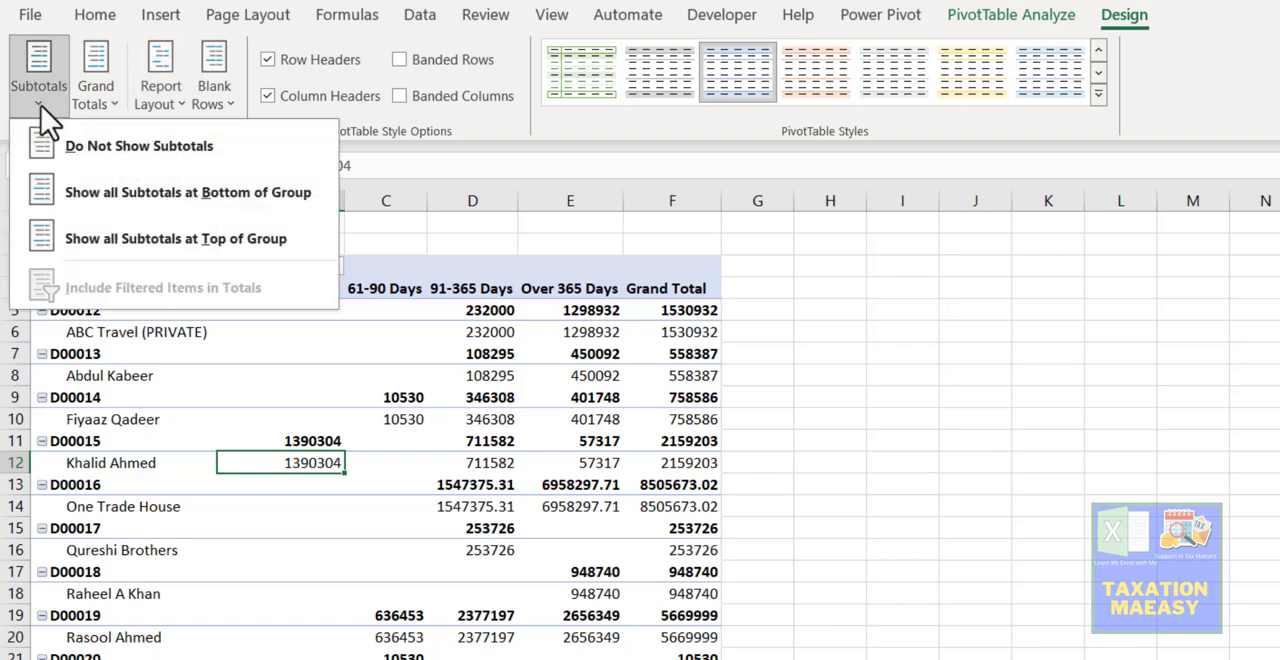
click(82, 149)
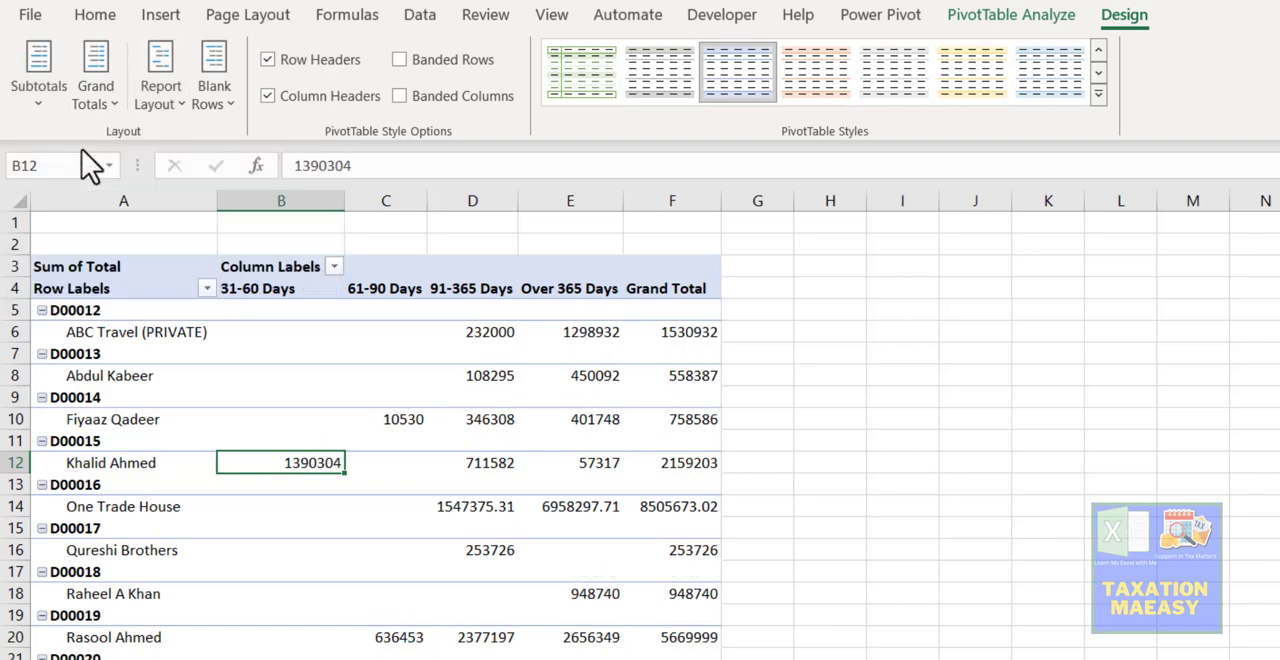
click(160, 111)
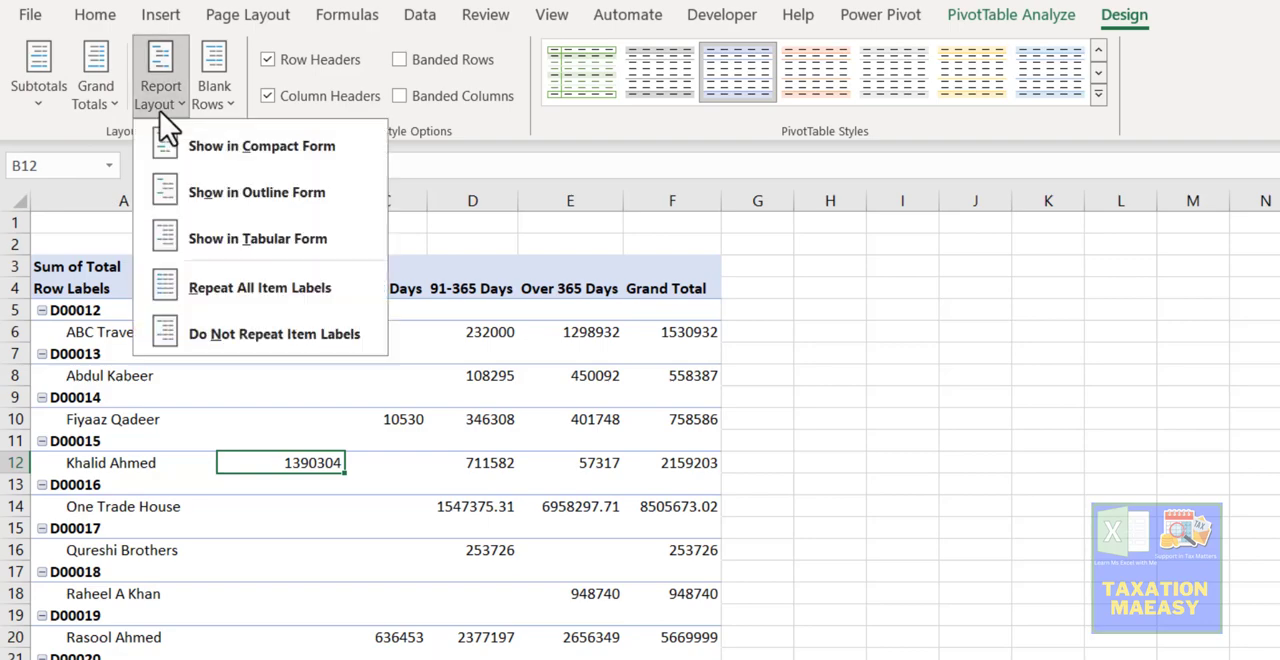
click(218, 255)
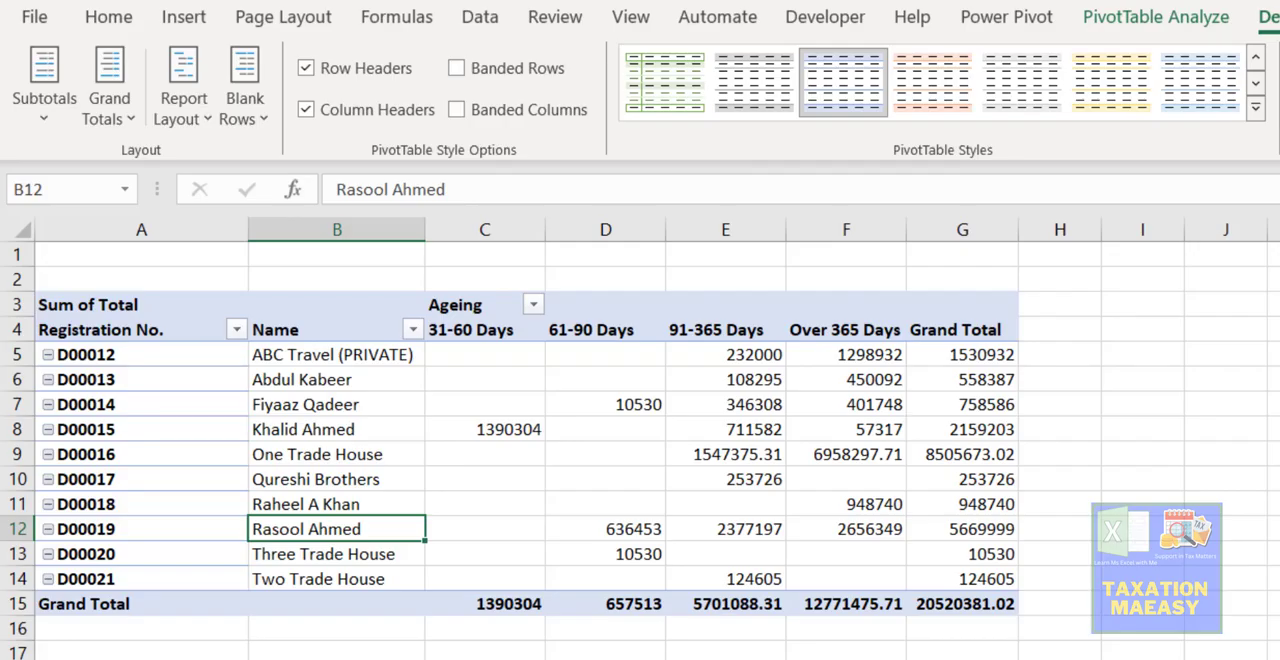
- Look at the existing summary on Sheet2, then check the available filter values of the Ageing and Days columns on Sheet1
click(147, 628)
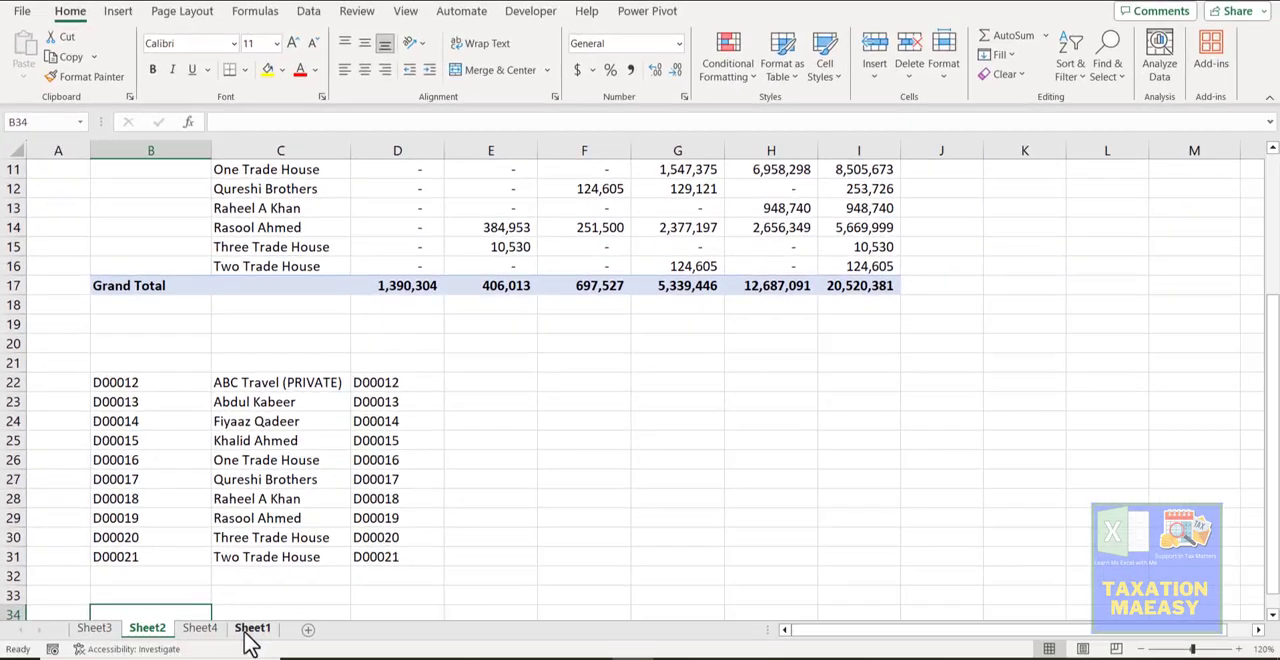
click(252, 628)
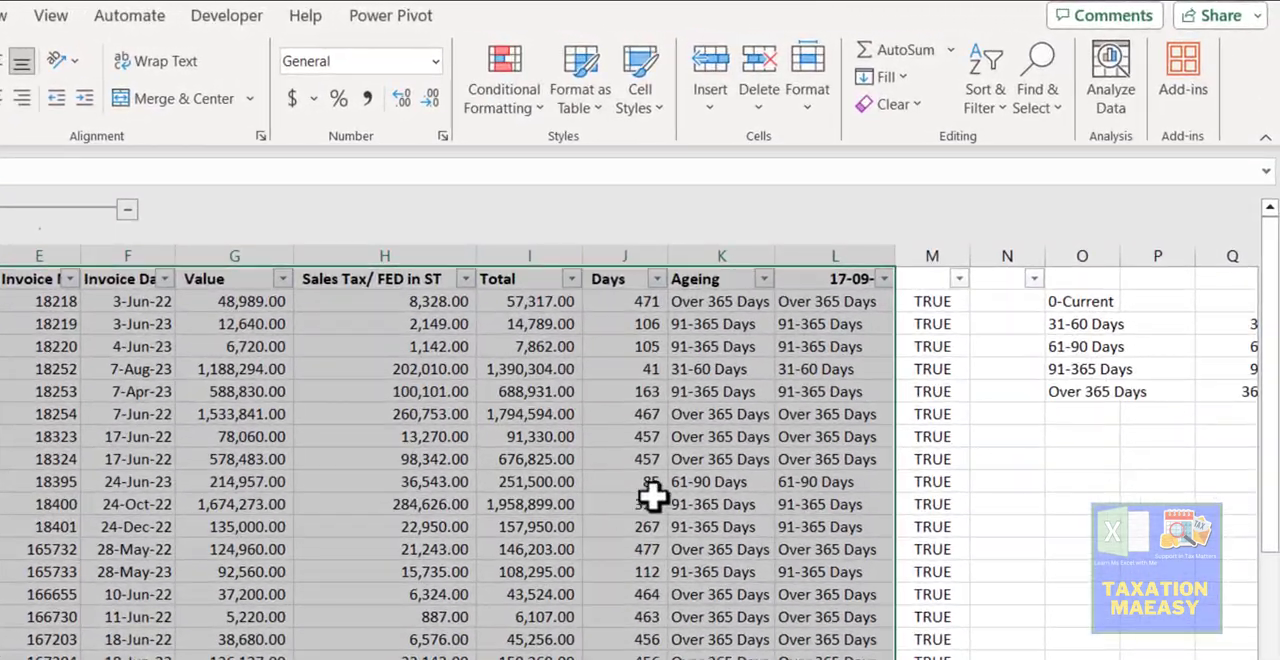
click(698, 399)
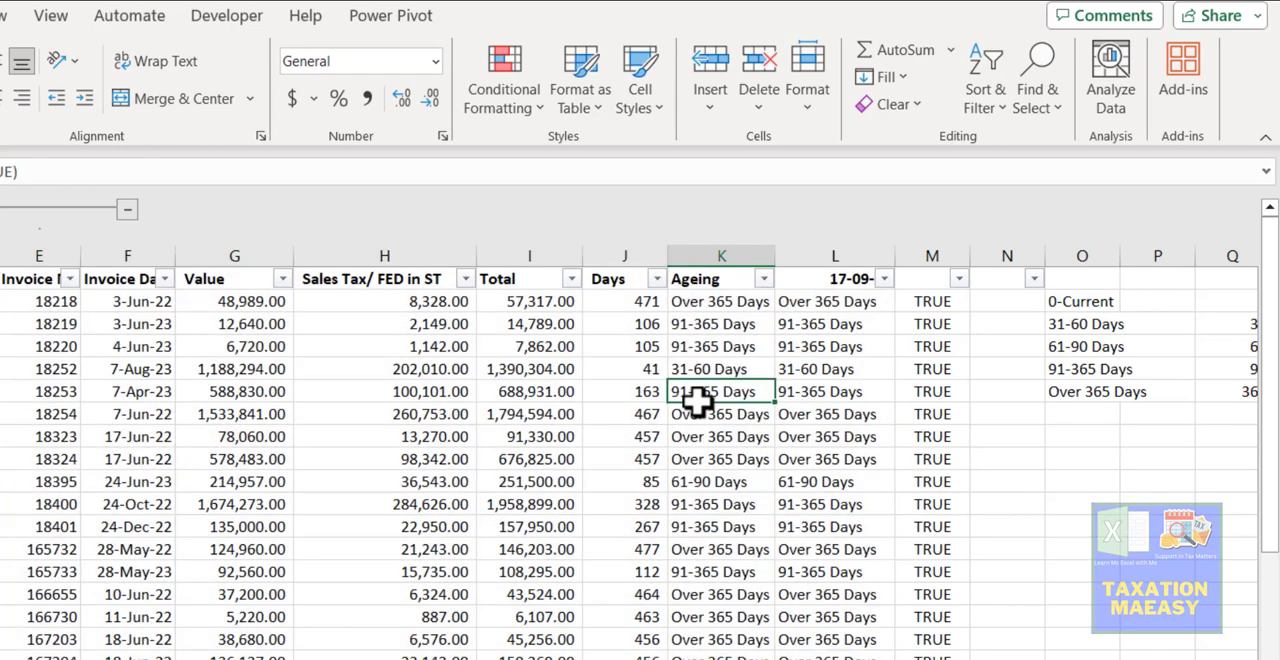
click(770, 282)
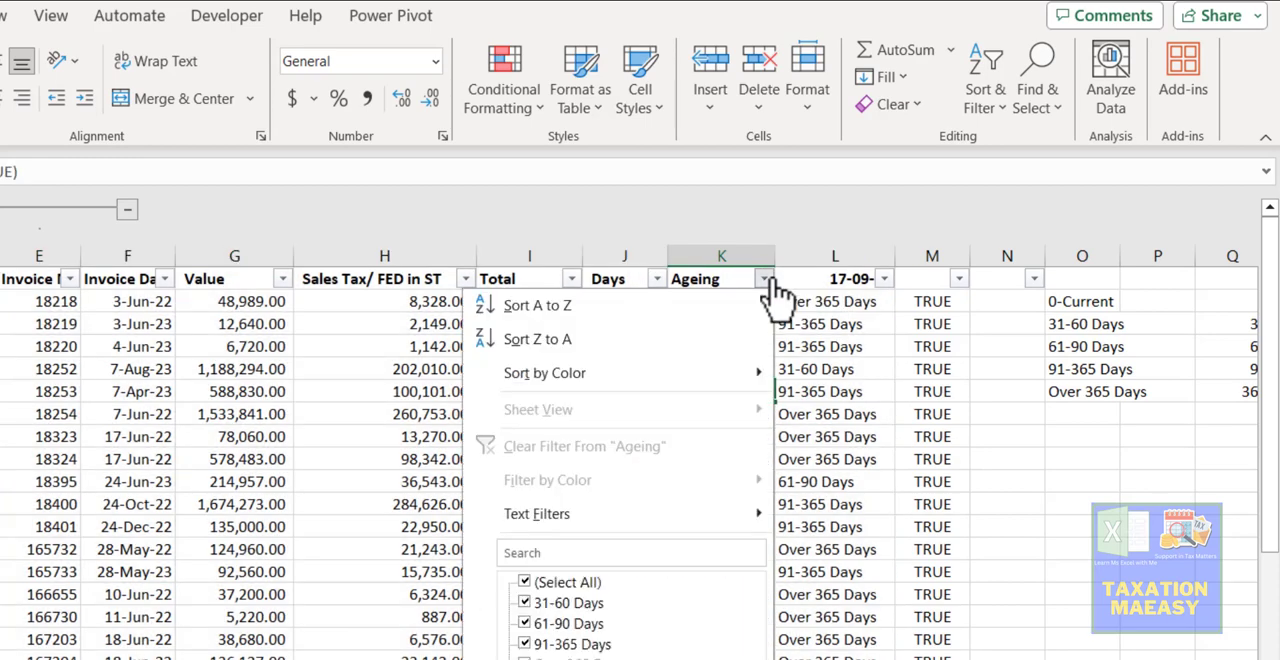
click(380, 484)
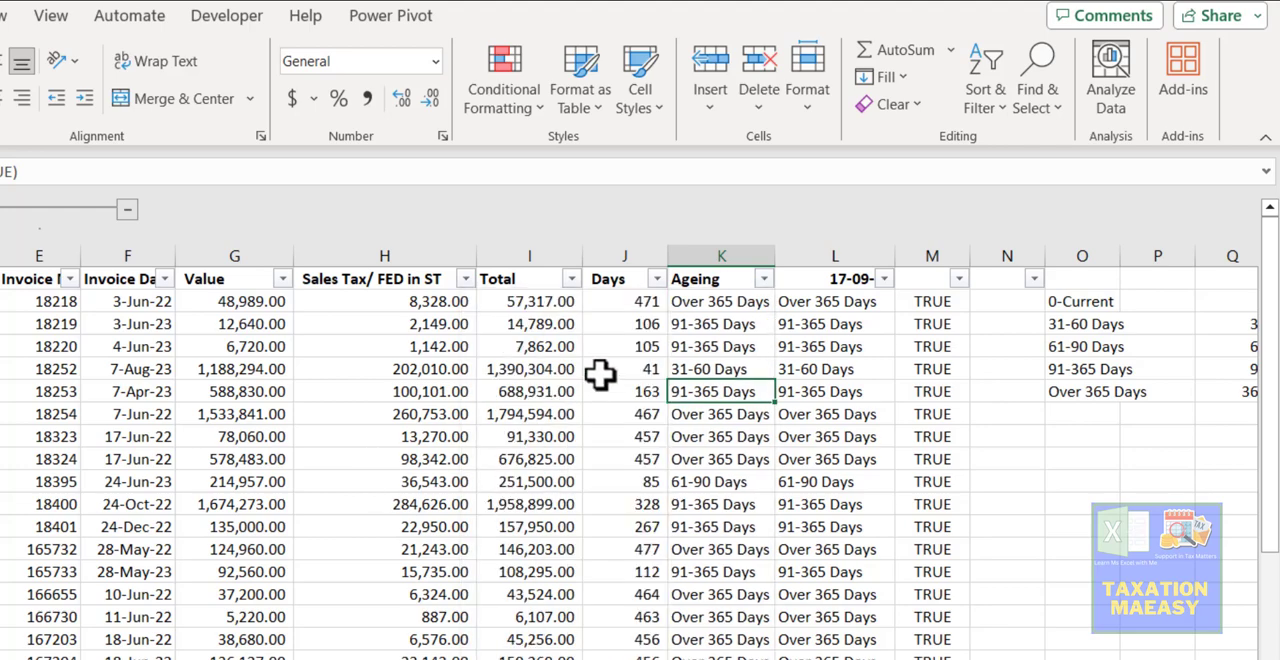
click(657, 280)
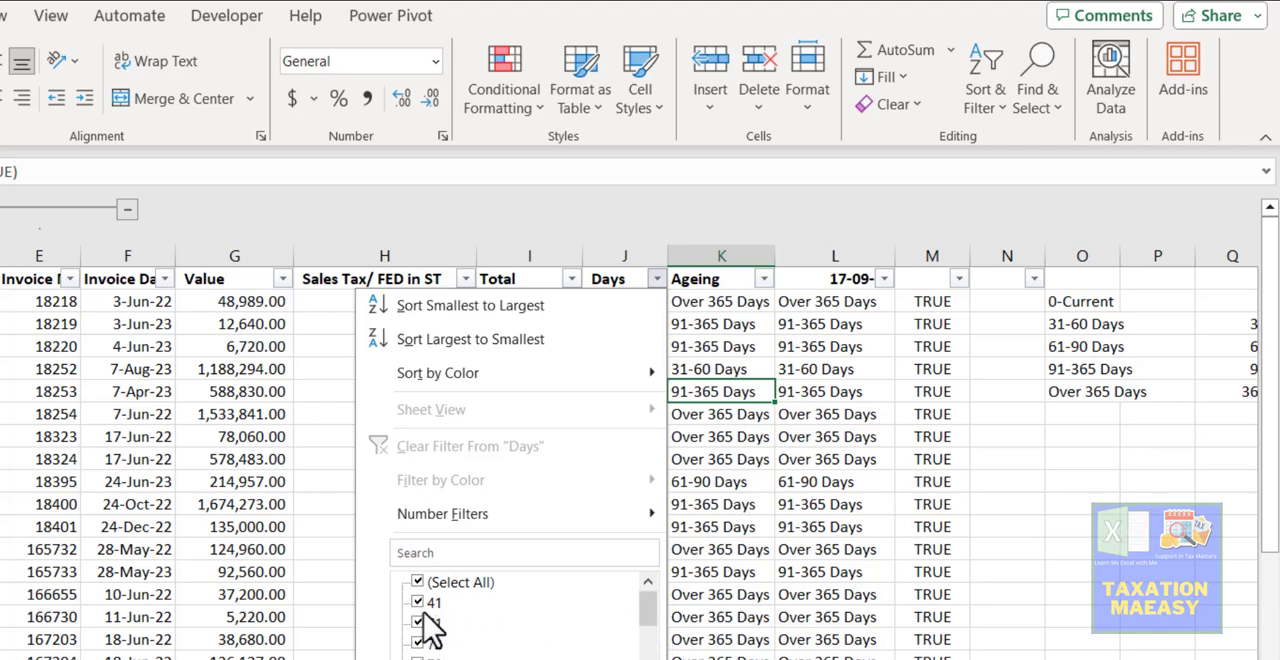
click(158, 597)
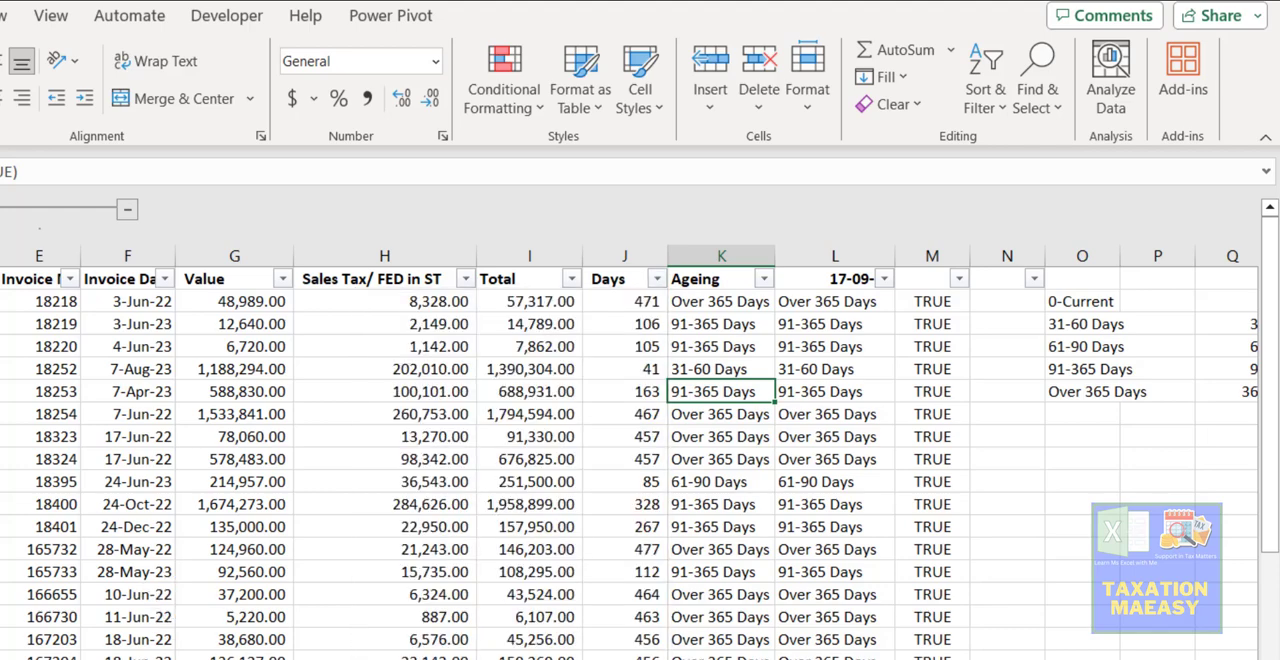
- Return to the PivotTable on Sheet4 and examine the 31-60 Days column and its grand total
key(ctrl+Page_Up)
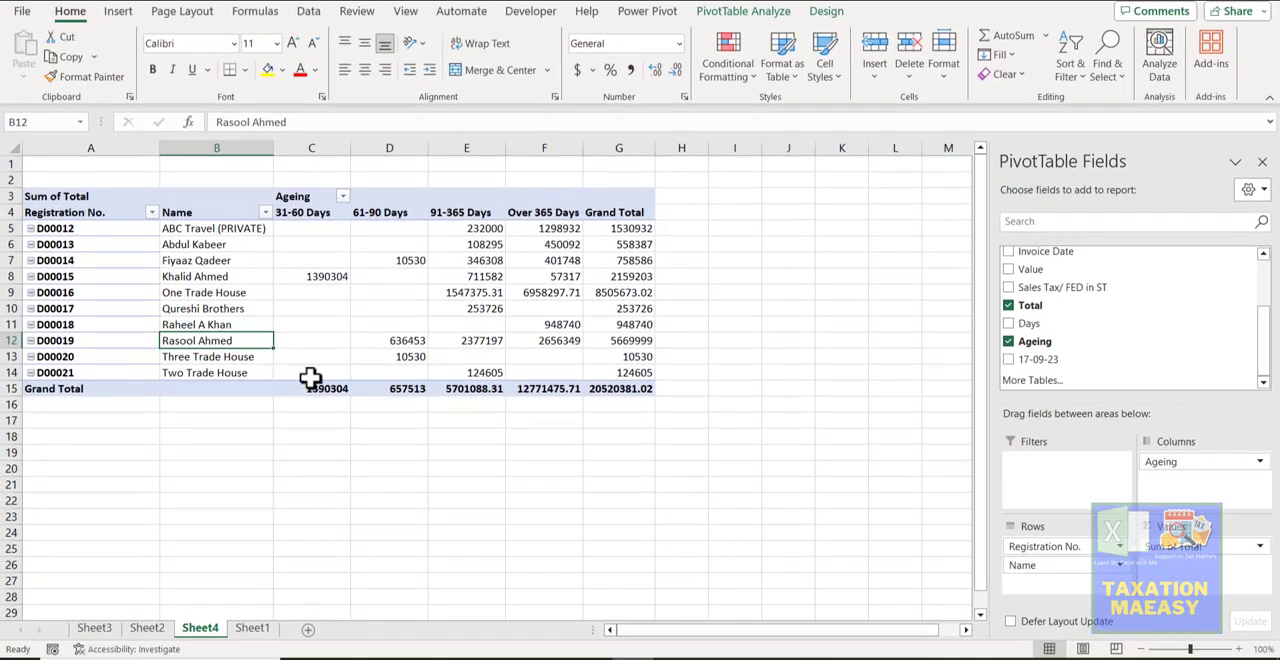
click(300, 218)
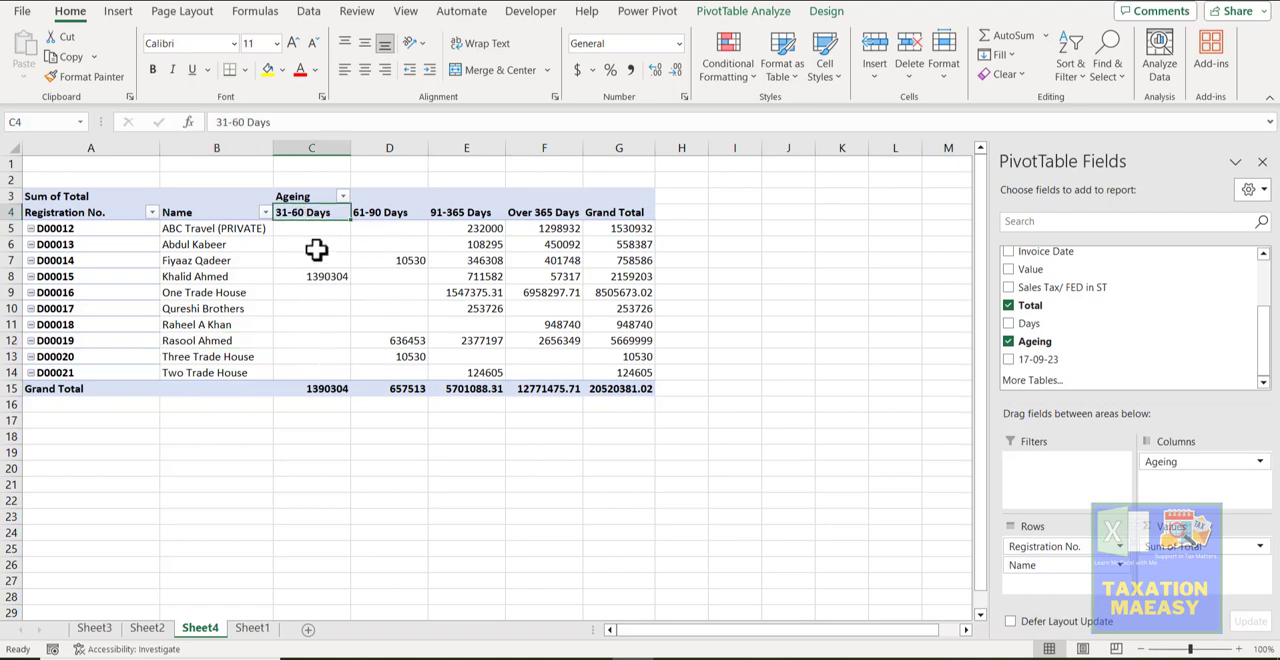
click(330, 390)
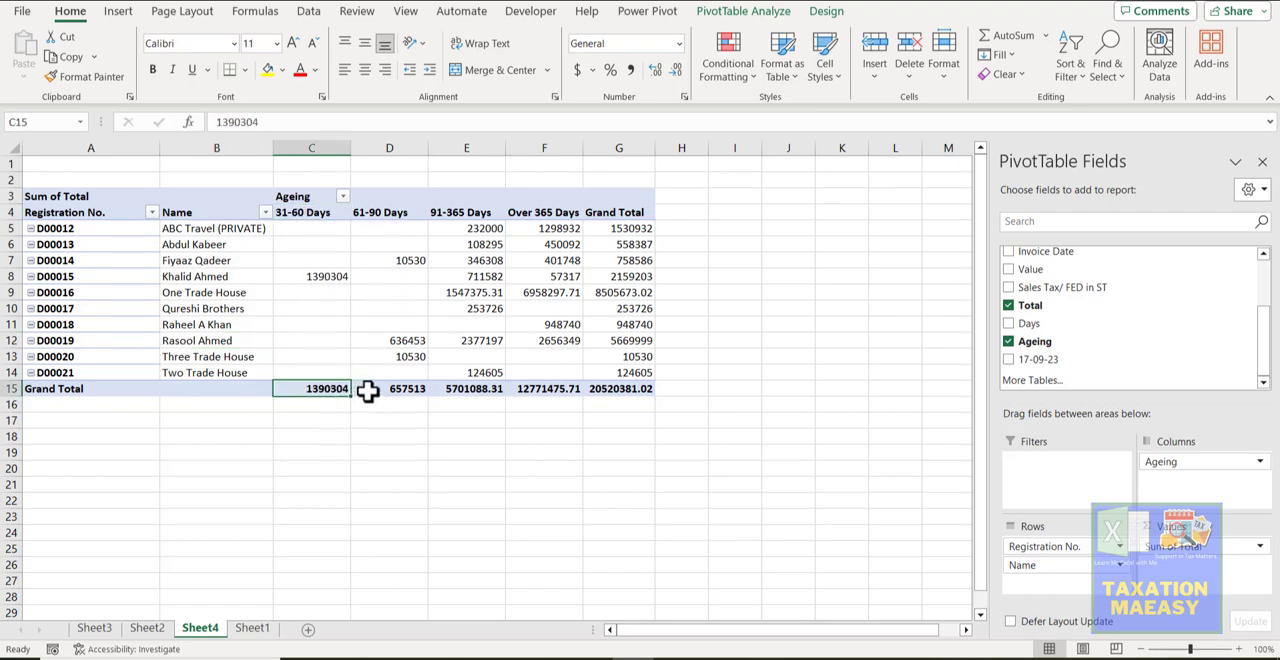